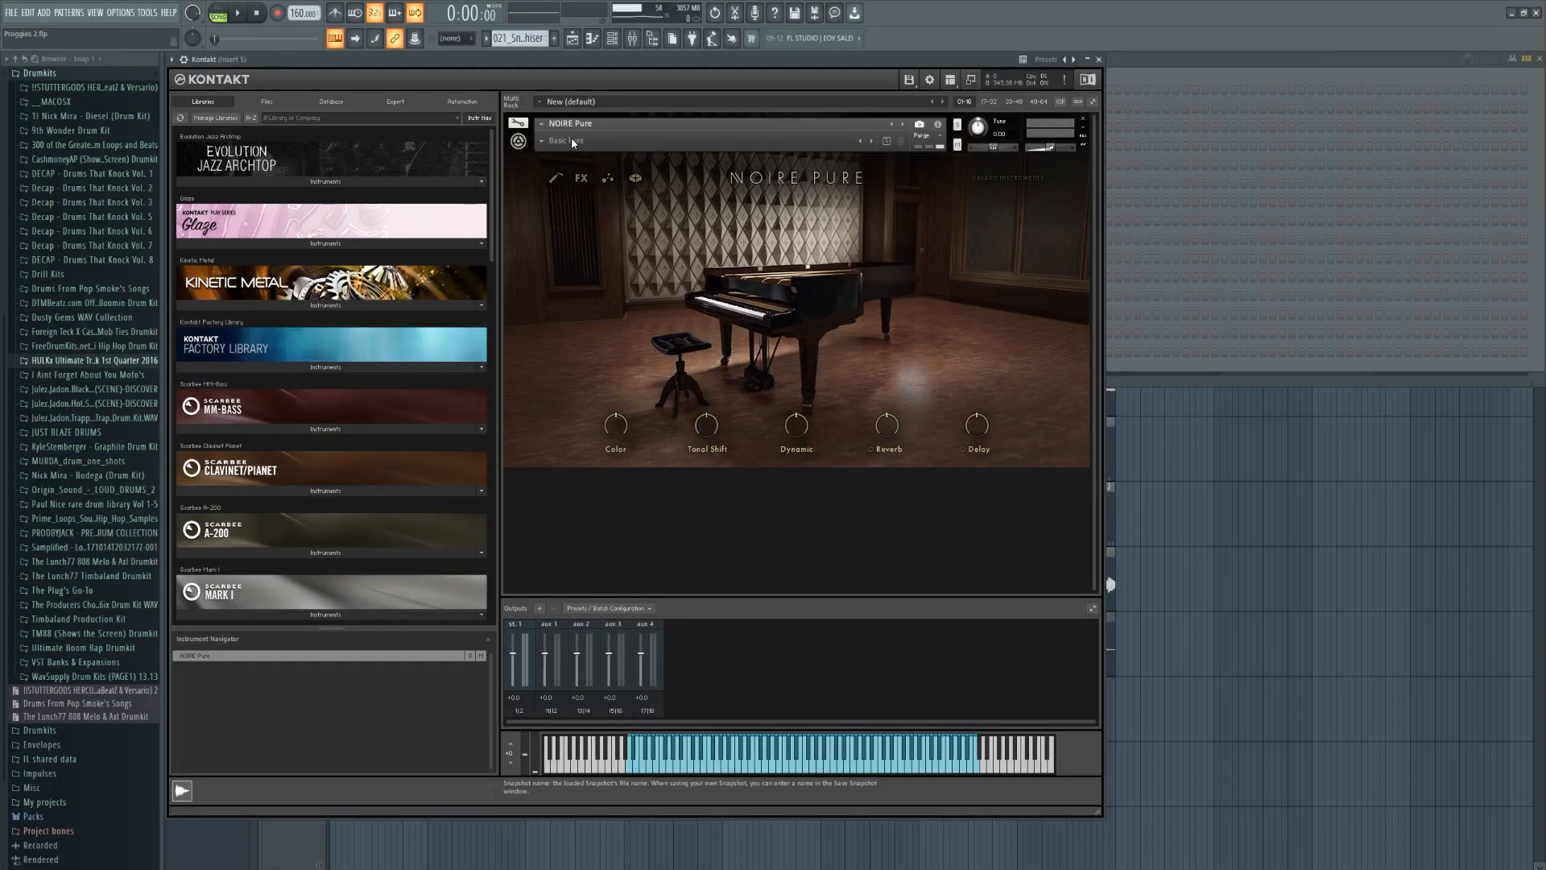
Step: Examine the mixer's Verb track and the chord, drum and audio tracks of the playlist arrangement
{"action": "key", "text": "F9"}
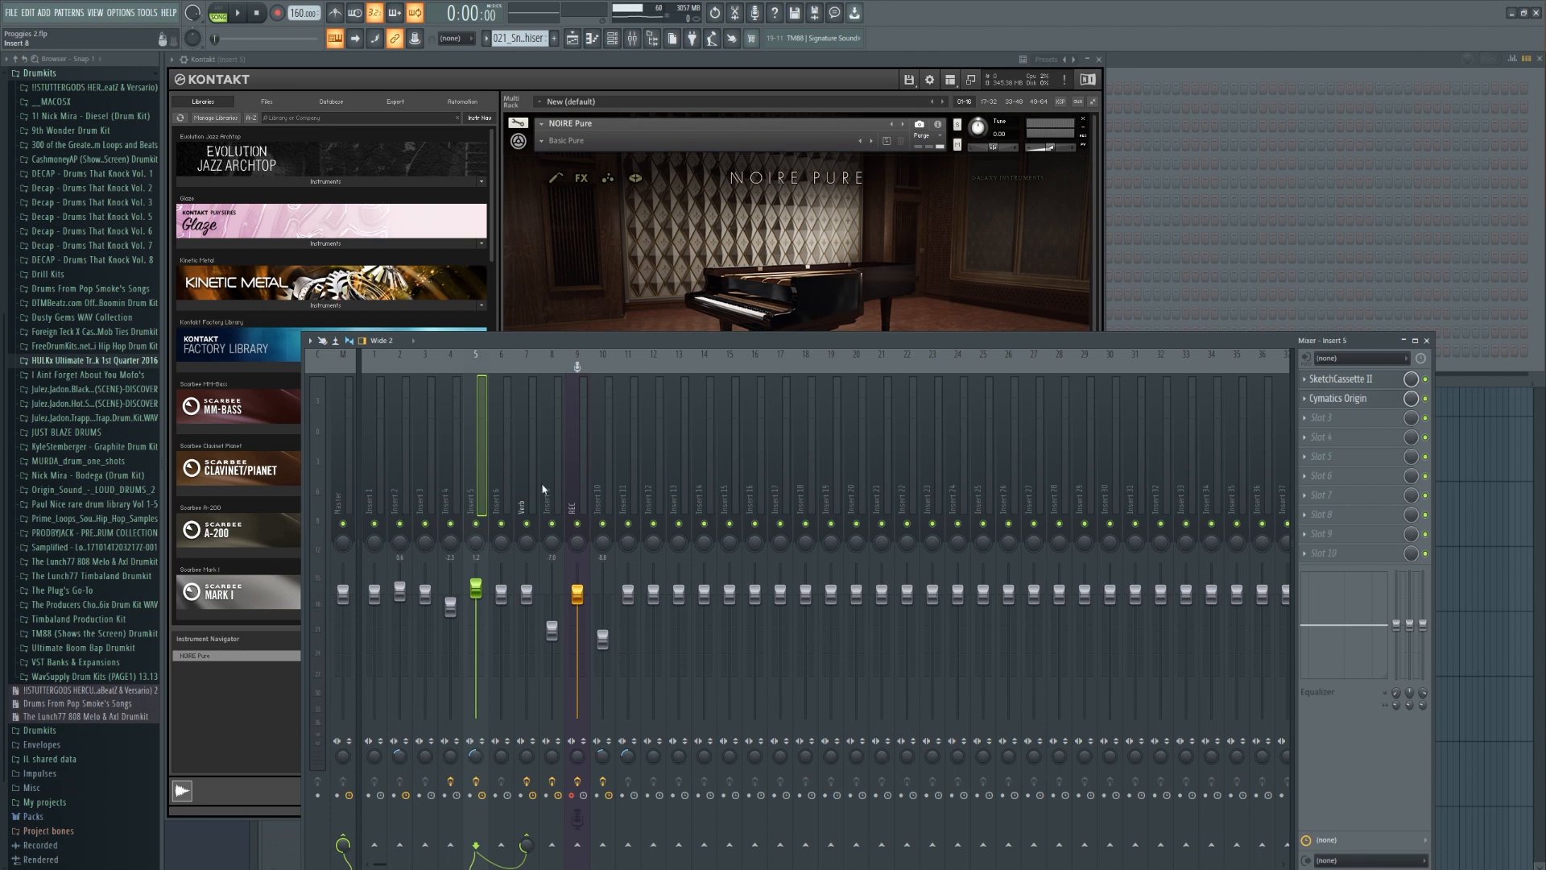
{"action": "left_click_drag", "start_coordinate": [543, 344], "coordinate": [546, 322]}
{"action": "left_click", "coordinate": [529, 450]}
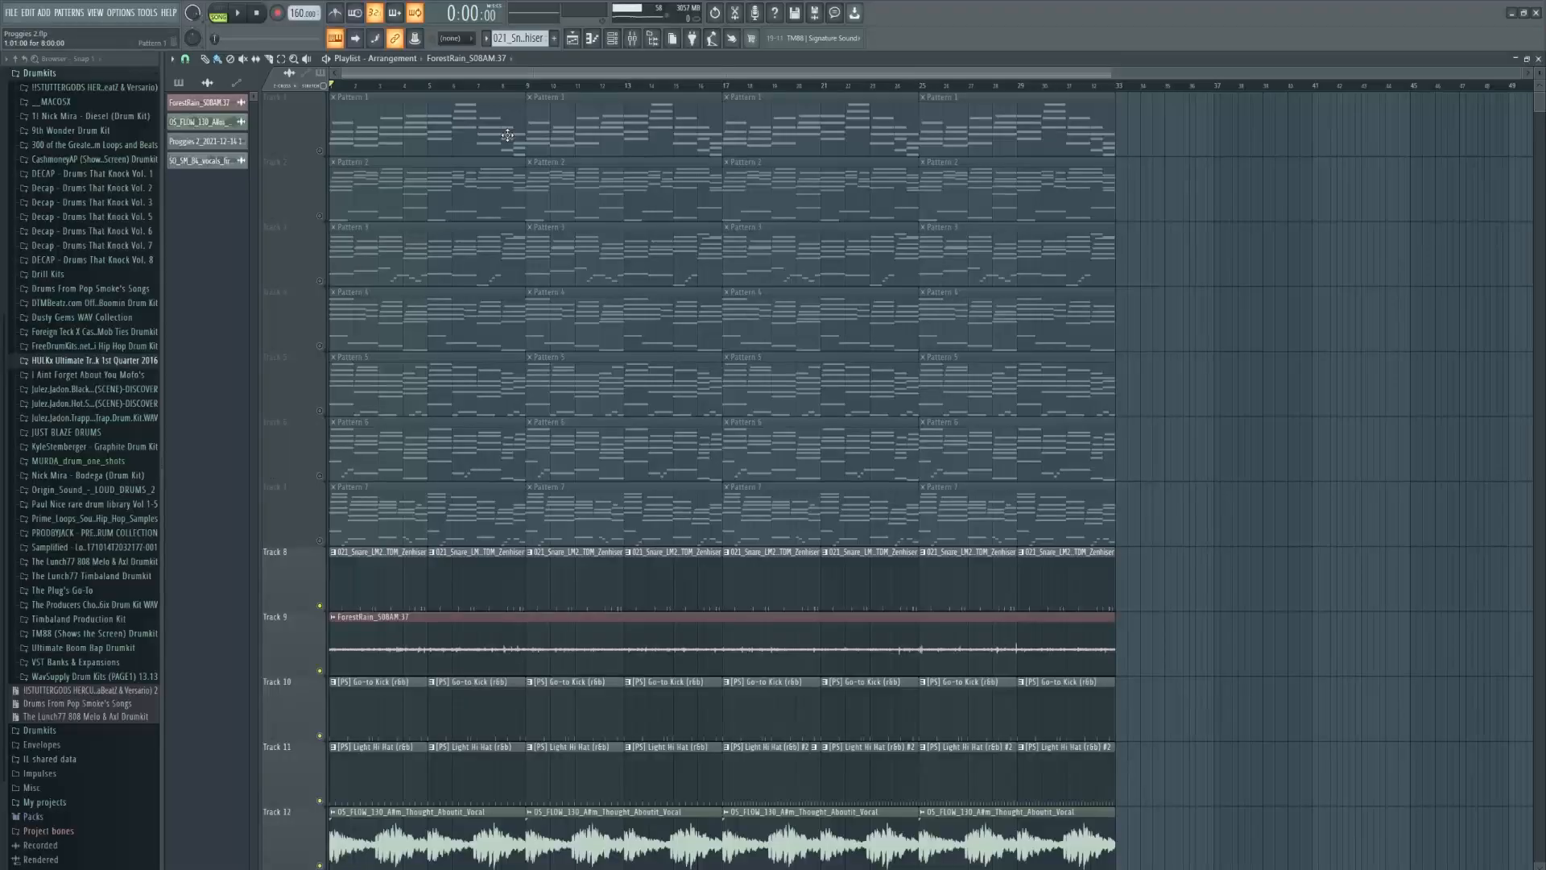
{"action": "scroll", "coordinate": [509, 427], "scroll_direction": "down", "scroll_amount": 5}
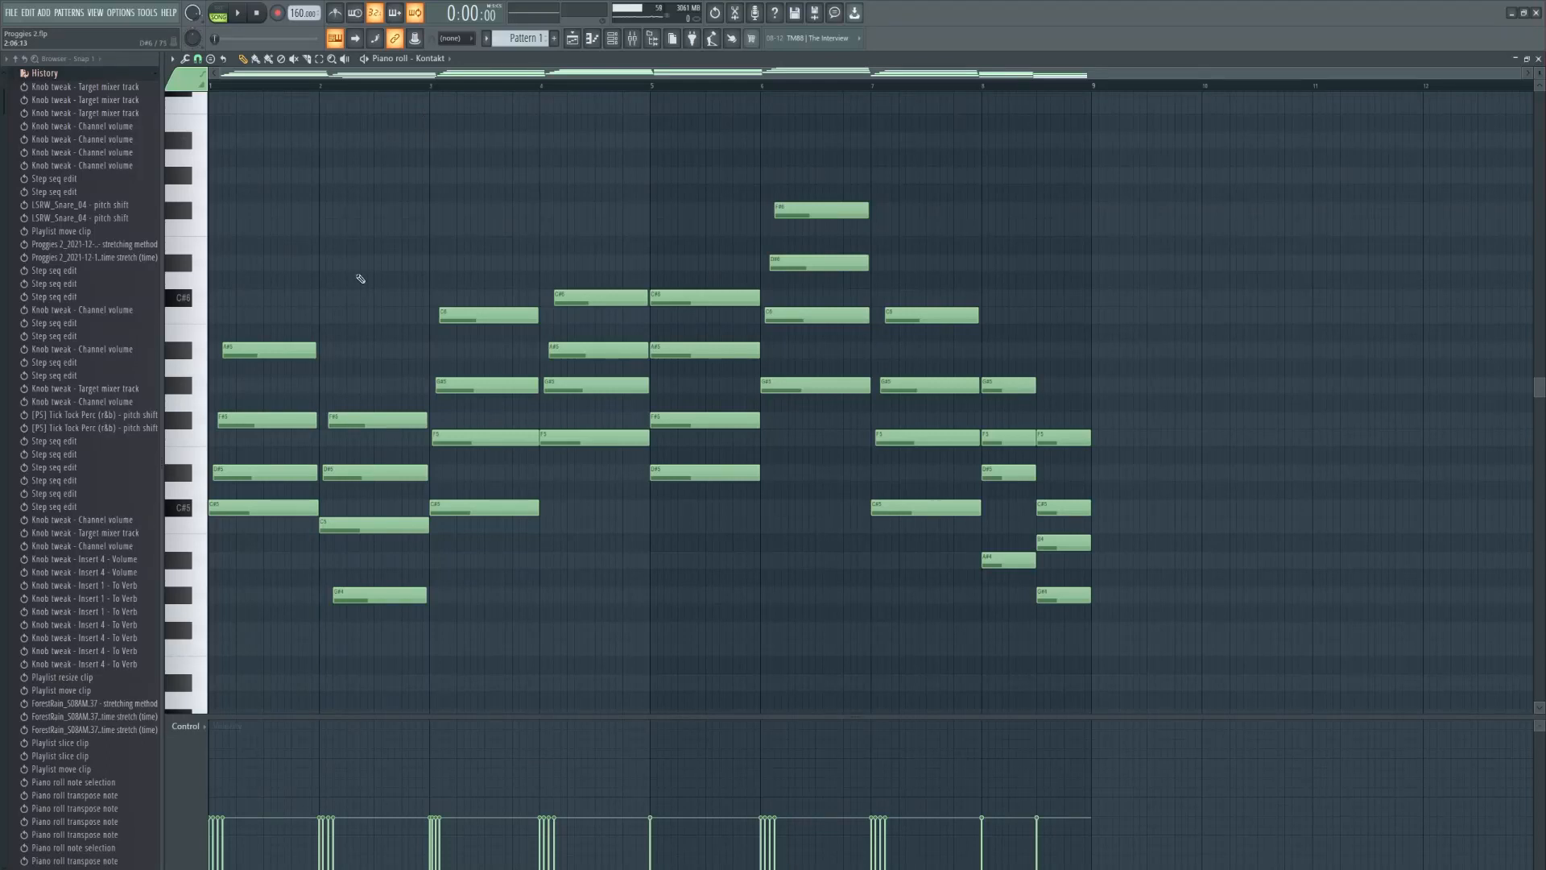
Step: Raise the lowest note of Pattern 1's first chord by an octave and bring it back down
{"action": "left_click", "coordinate": [272, 500]}
{"action": "key", "text": "ctrl+Up"}
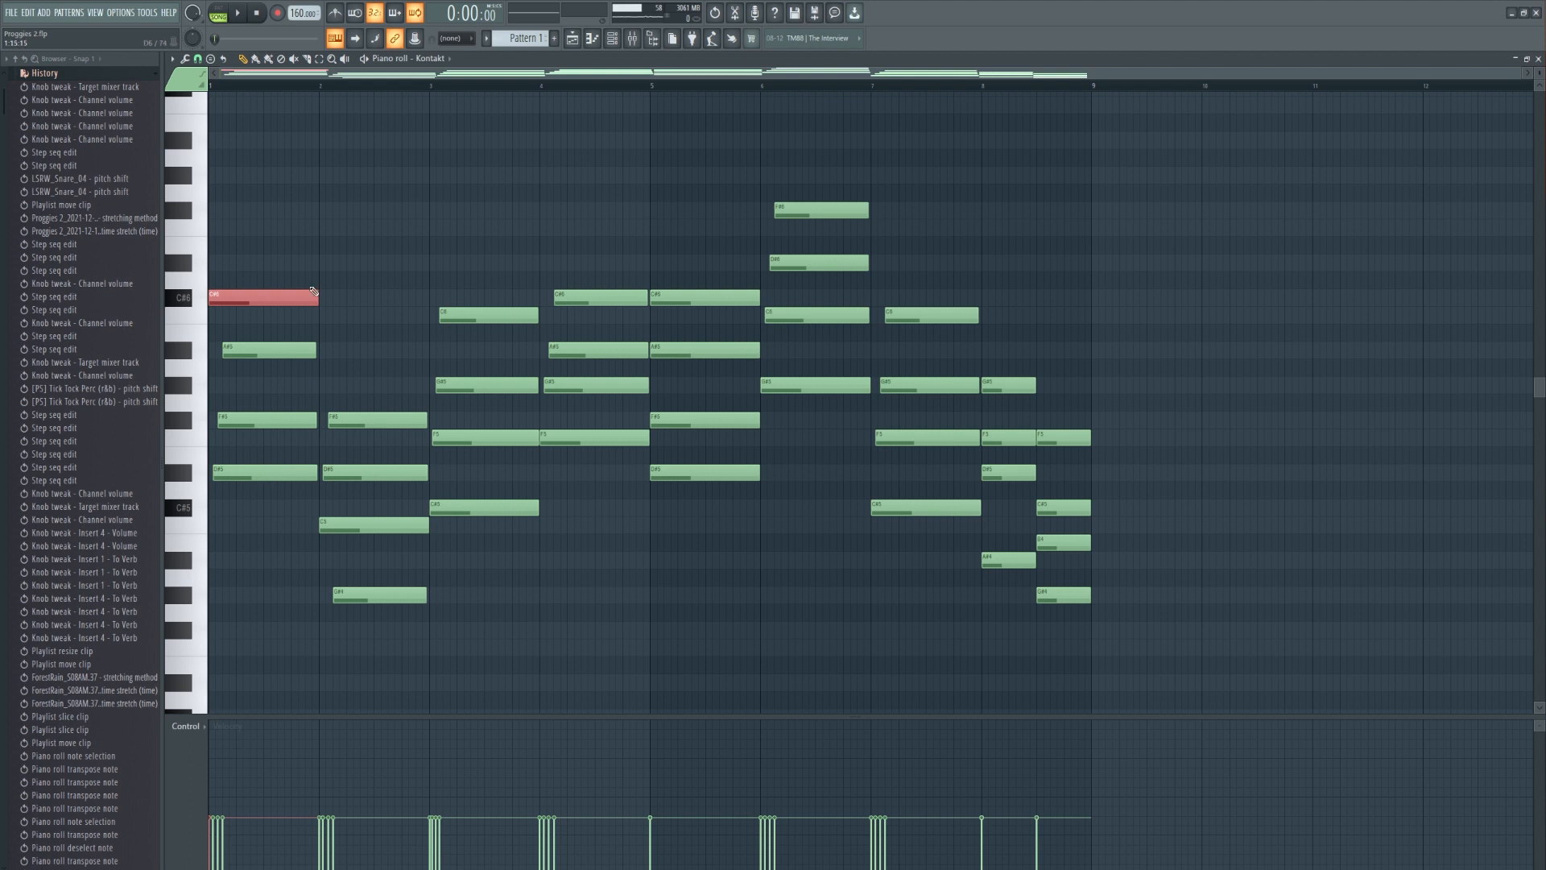
{"action": "key", "text": "ctrl+Down"}
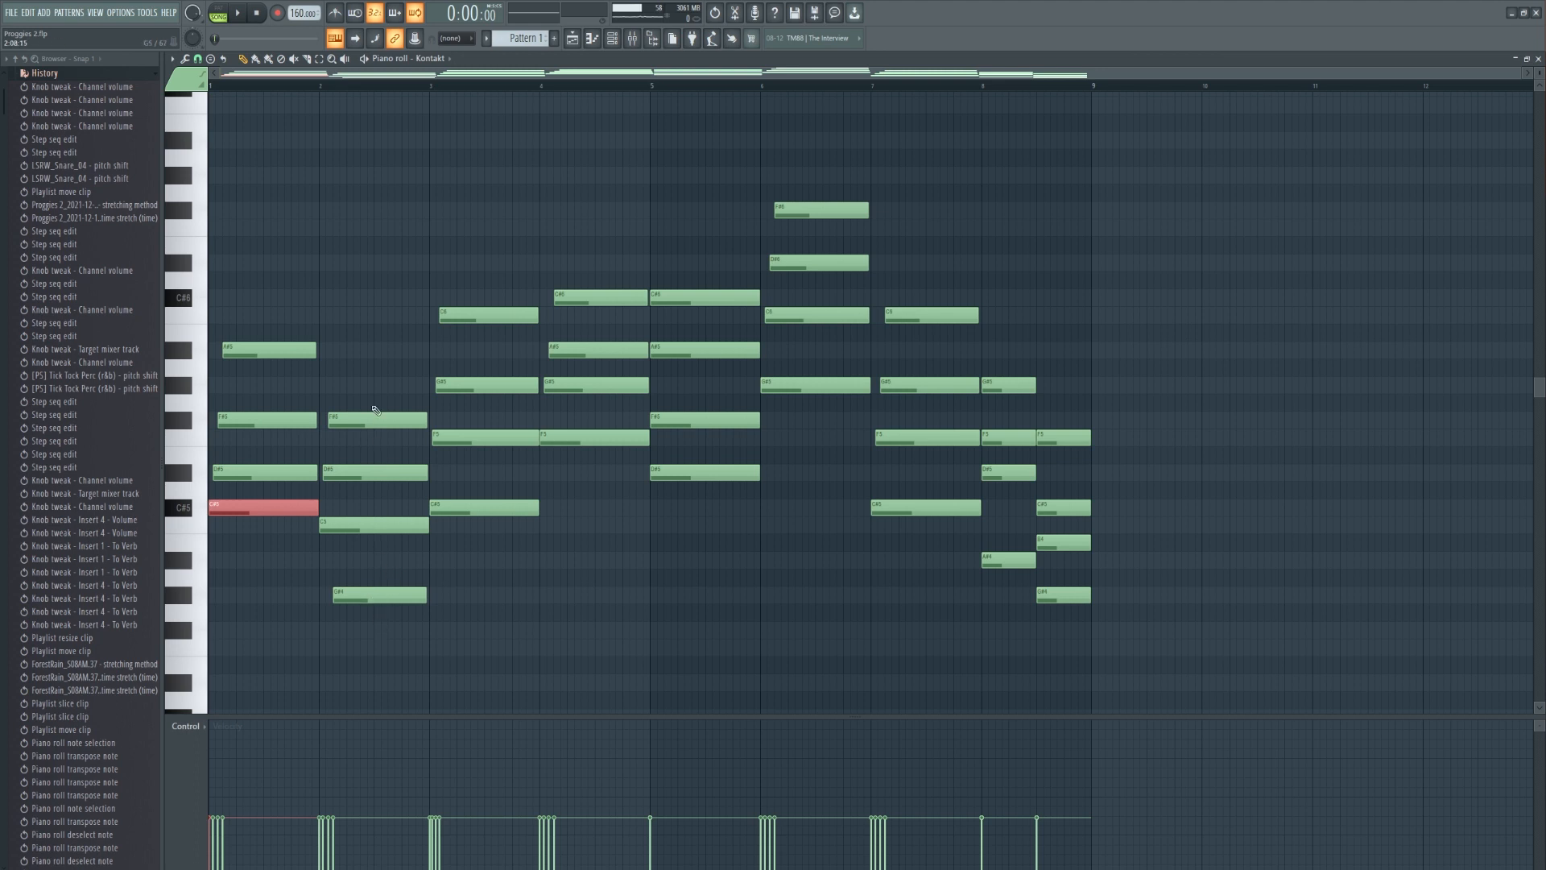
Step: Try the two lower notes of Pattern 1's bar 4 chord an octave higher and return them to their original pitch
{"action": "left_click_drag", "start_coordinate": [491, 548], "coordinate": [518, 290]}
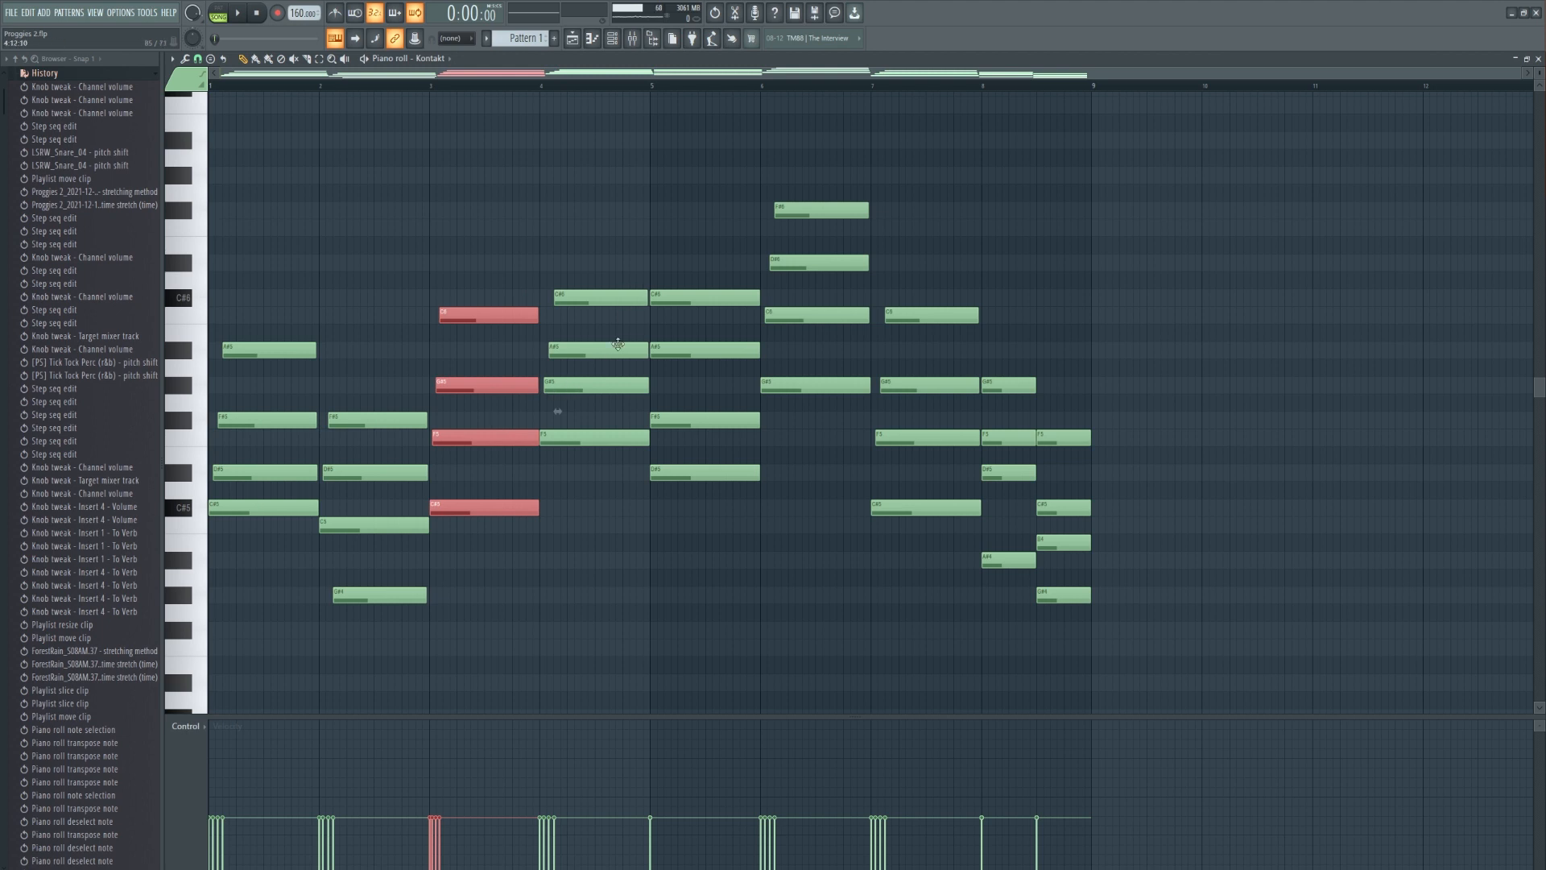
{"action": "left_click_drag", "start_coordinate": [616, 378], "coordinate": [601, 504]}
{"action": "key", "text": "ctrl+Up"}
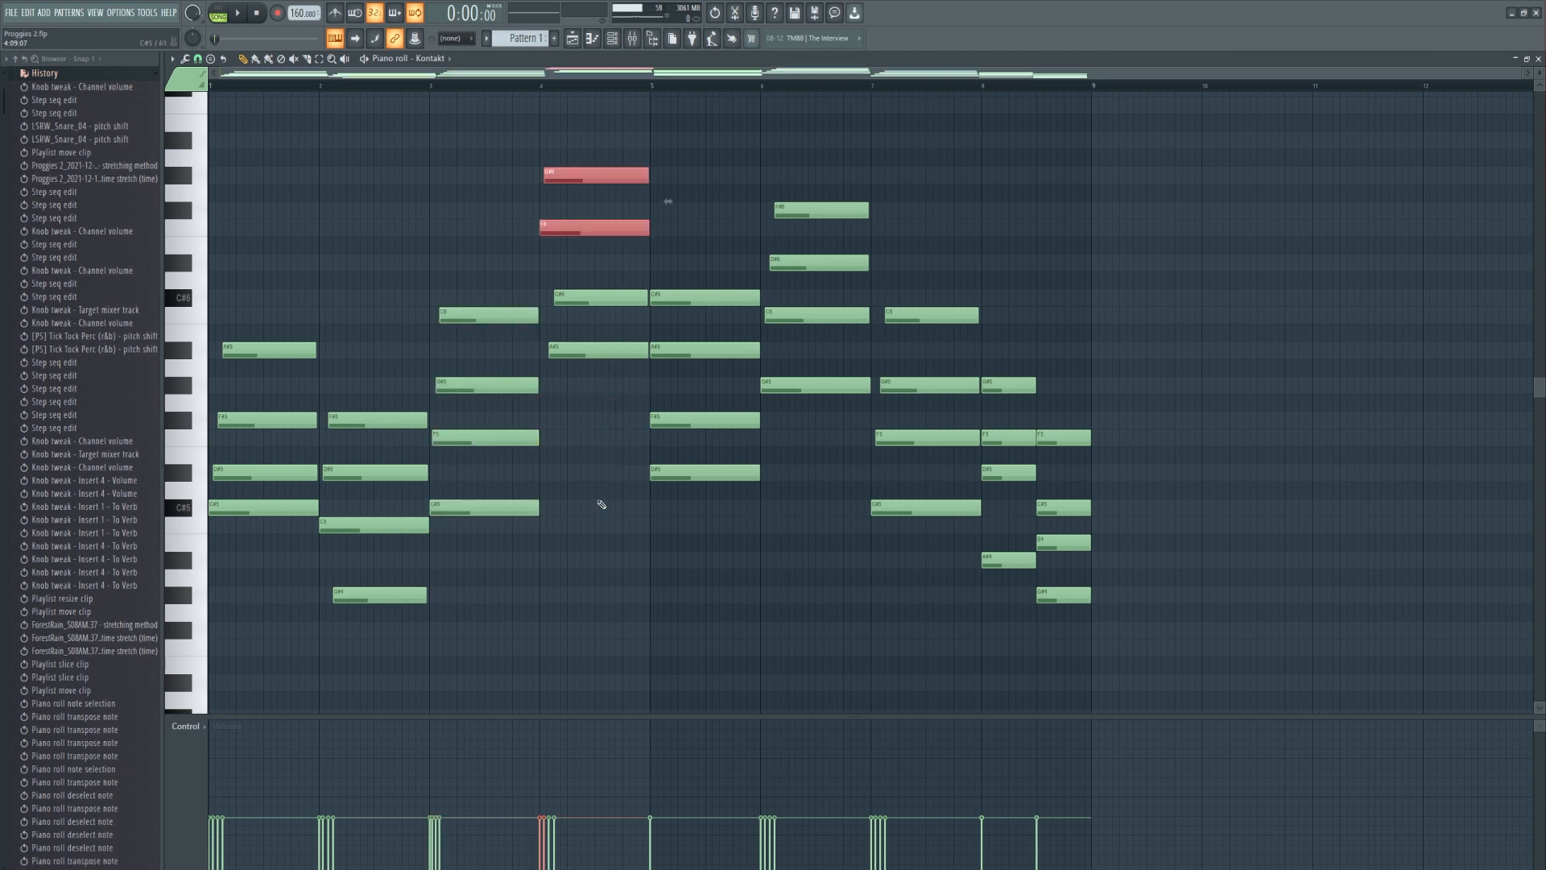
{"action": "key", "text": "ctrl+Down"}
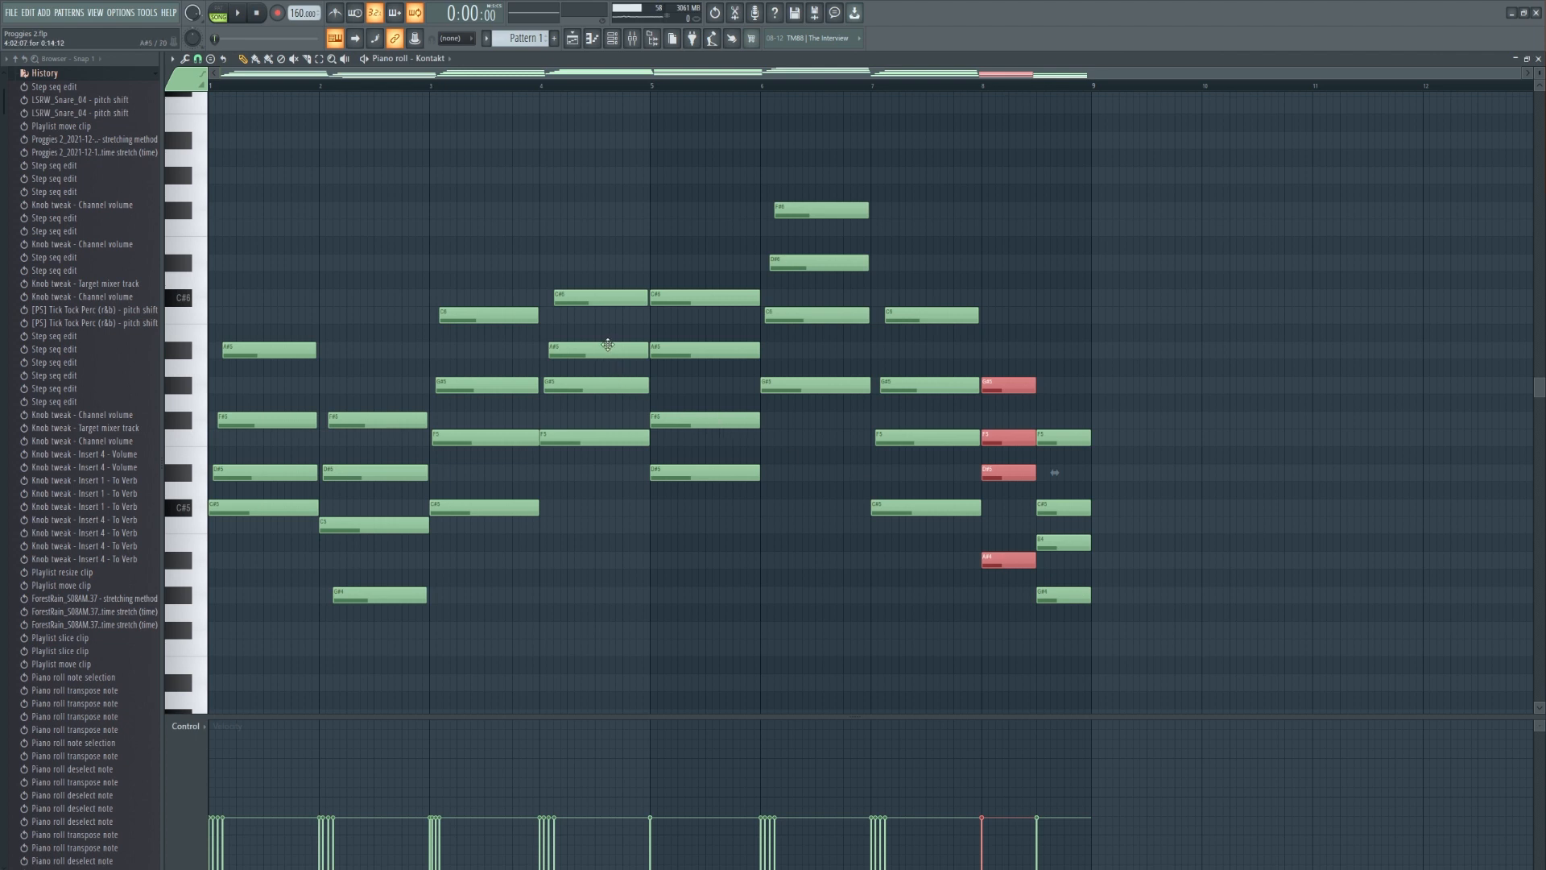
Step: Try the D#5 note of the first chord in bar 8 a semitone lower and restore its pitch
{"action": "left_click", "coordinate": [1026, 468]}
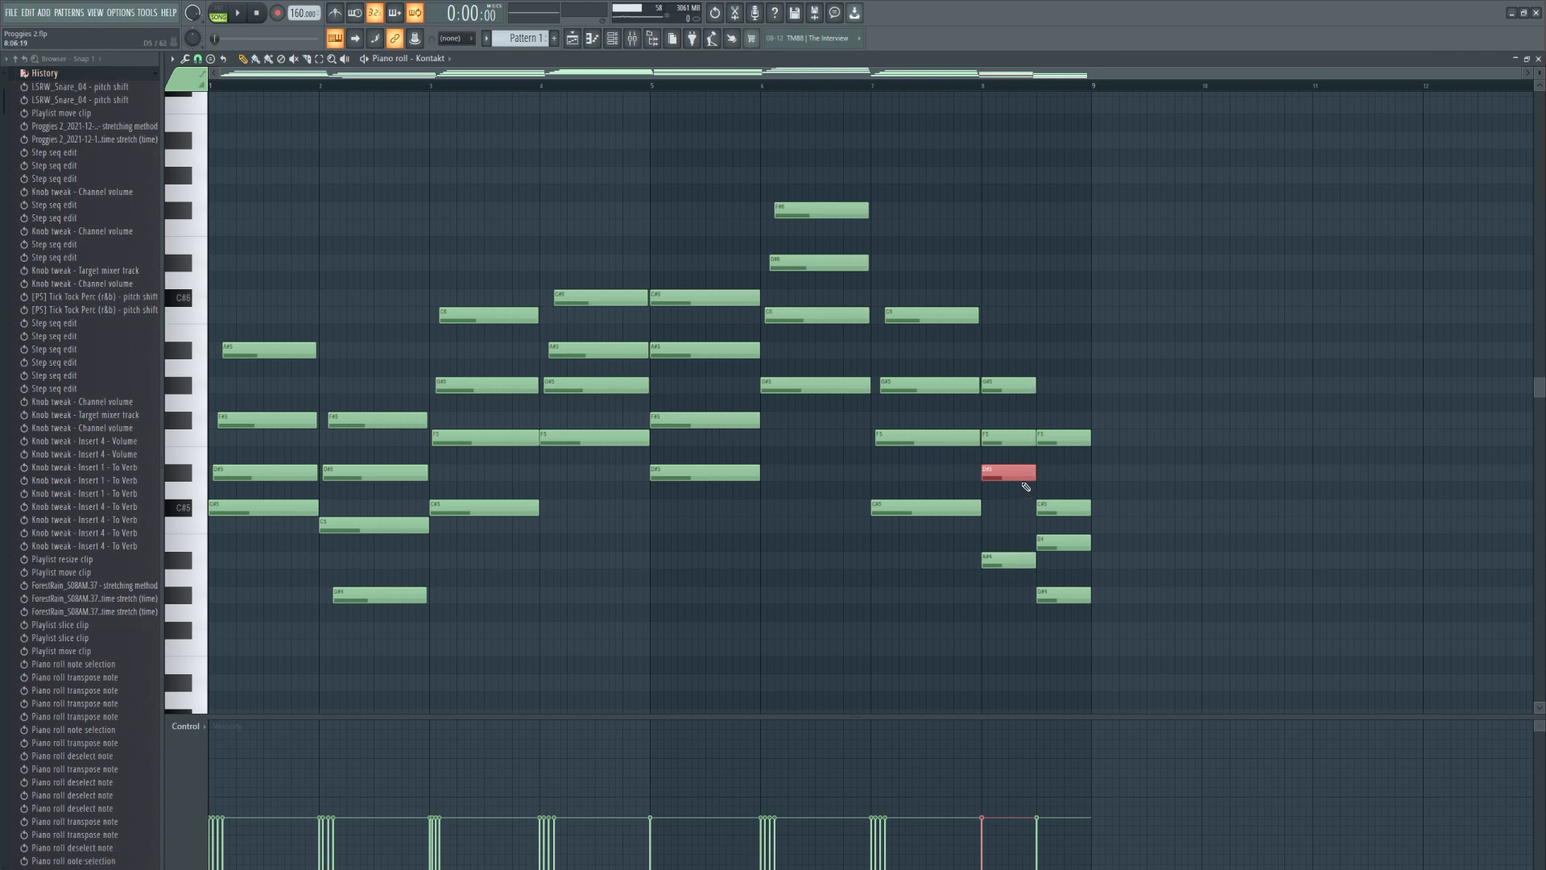
{"action": "key", "text": "Down"}
{"action": "key", "text": "Down"}
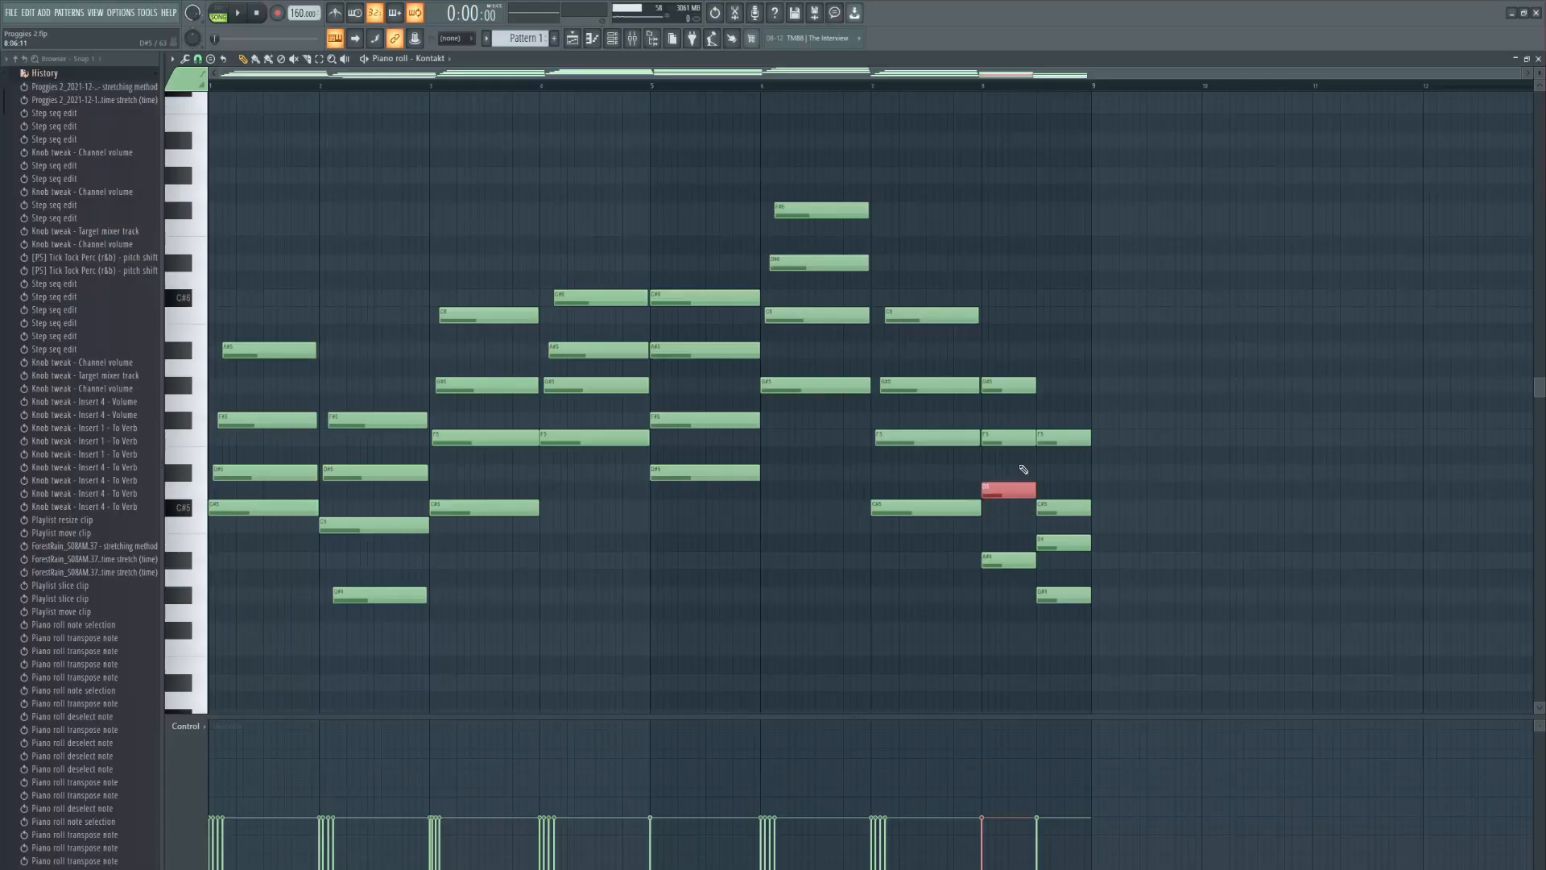
{"action": "key", "text": "Up"}
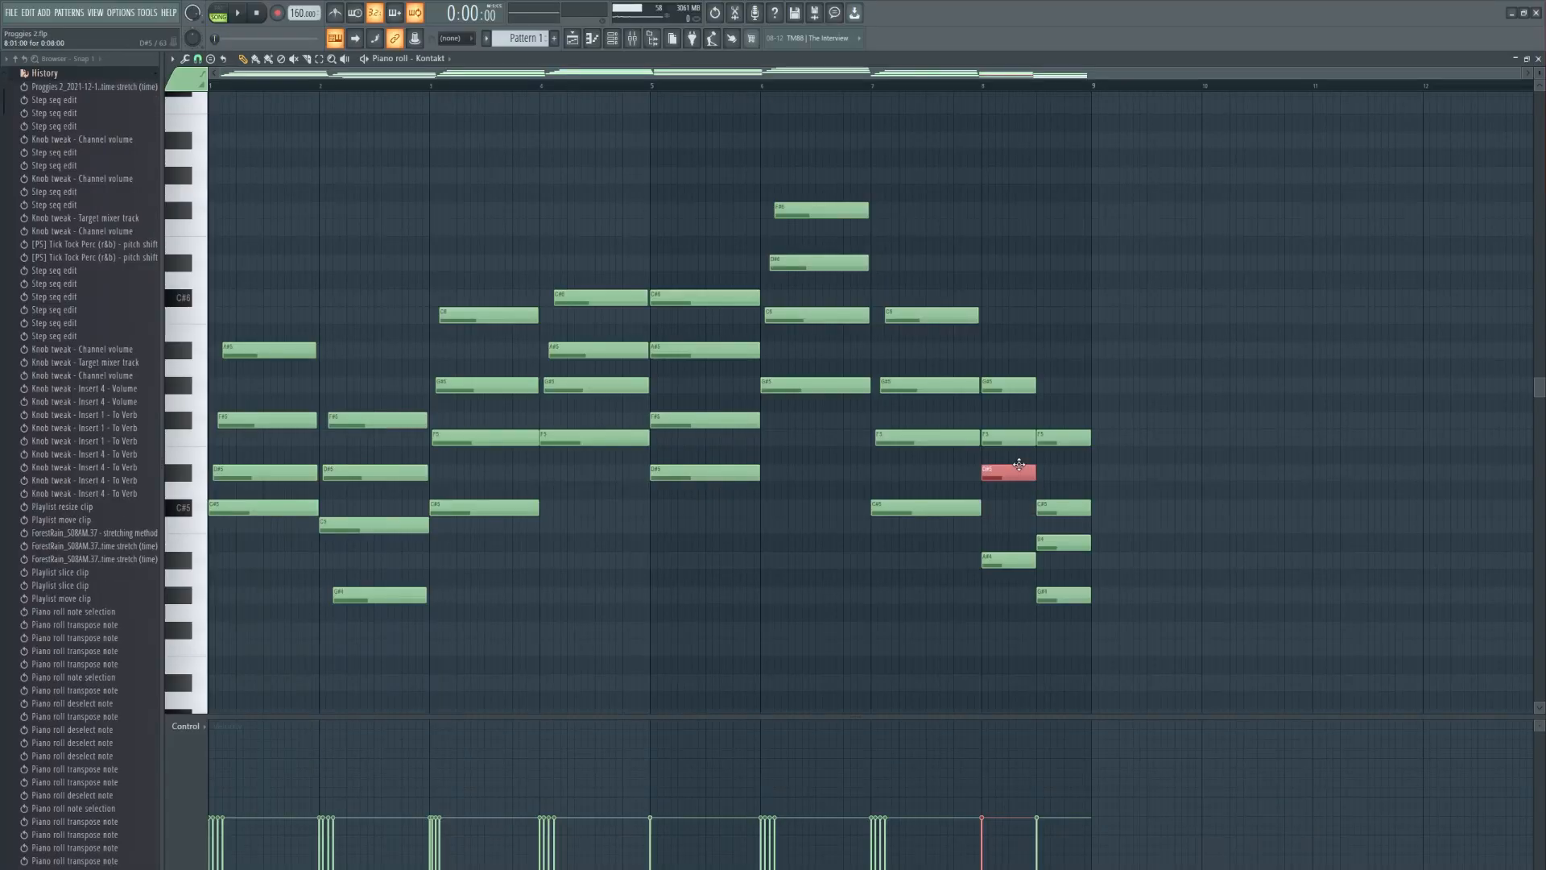
Step: Raise the B4 note in the last chord of Pattern 1 by a semitone
{"action": "left_click_drag", "start_coordinate": [1017, 582], "coordinate": [1023, 425]}
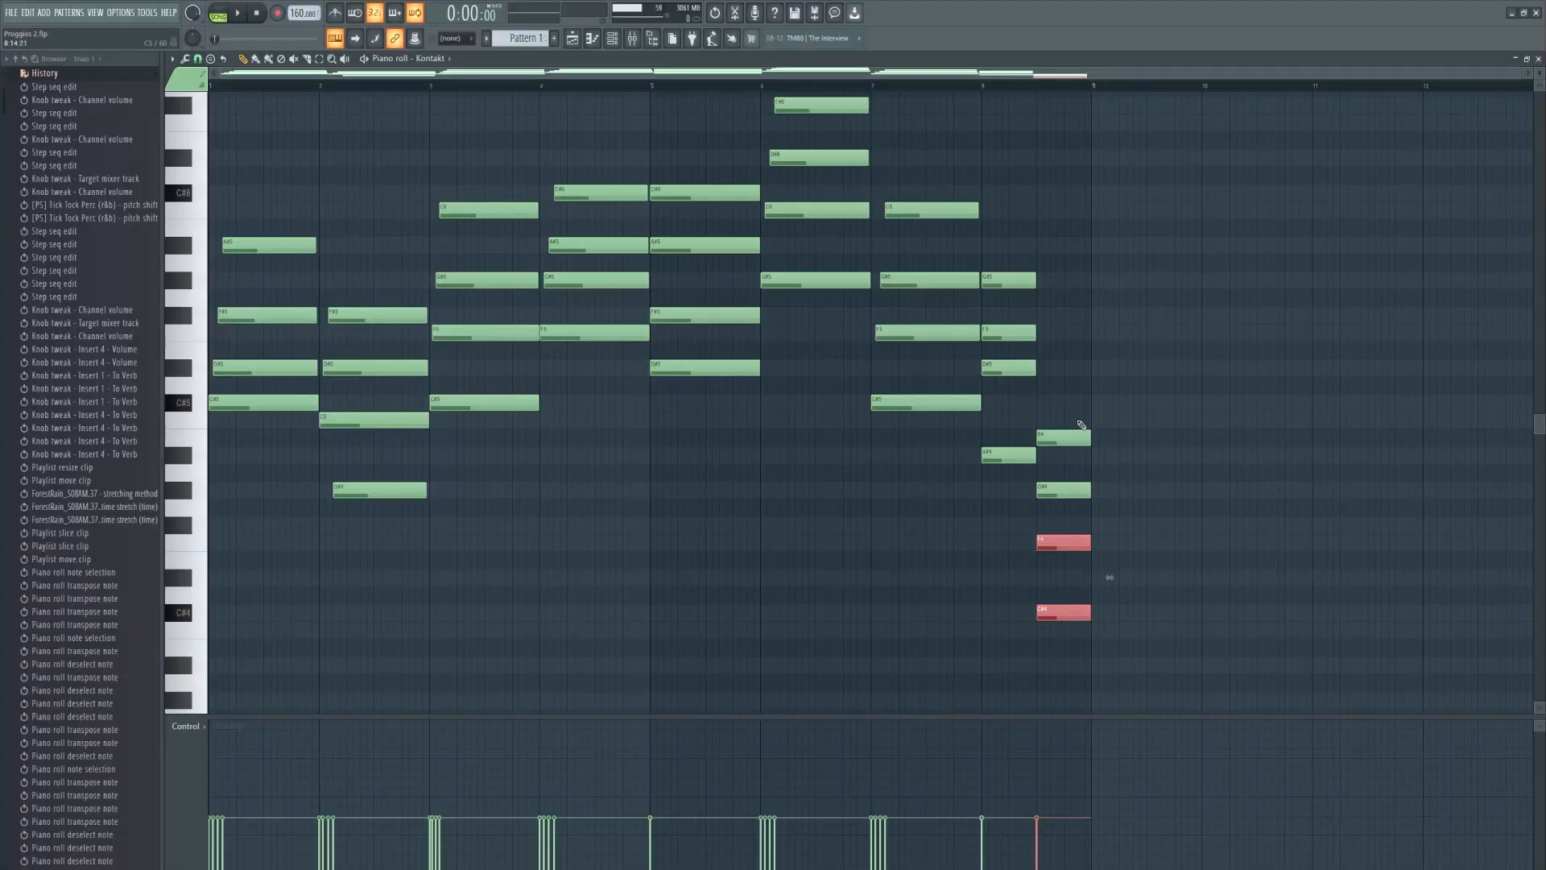
{"action": "left_click", "coordinate": [1079, 439]}
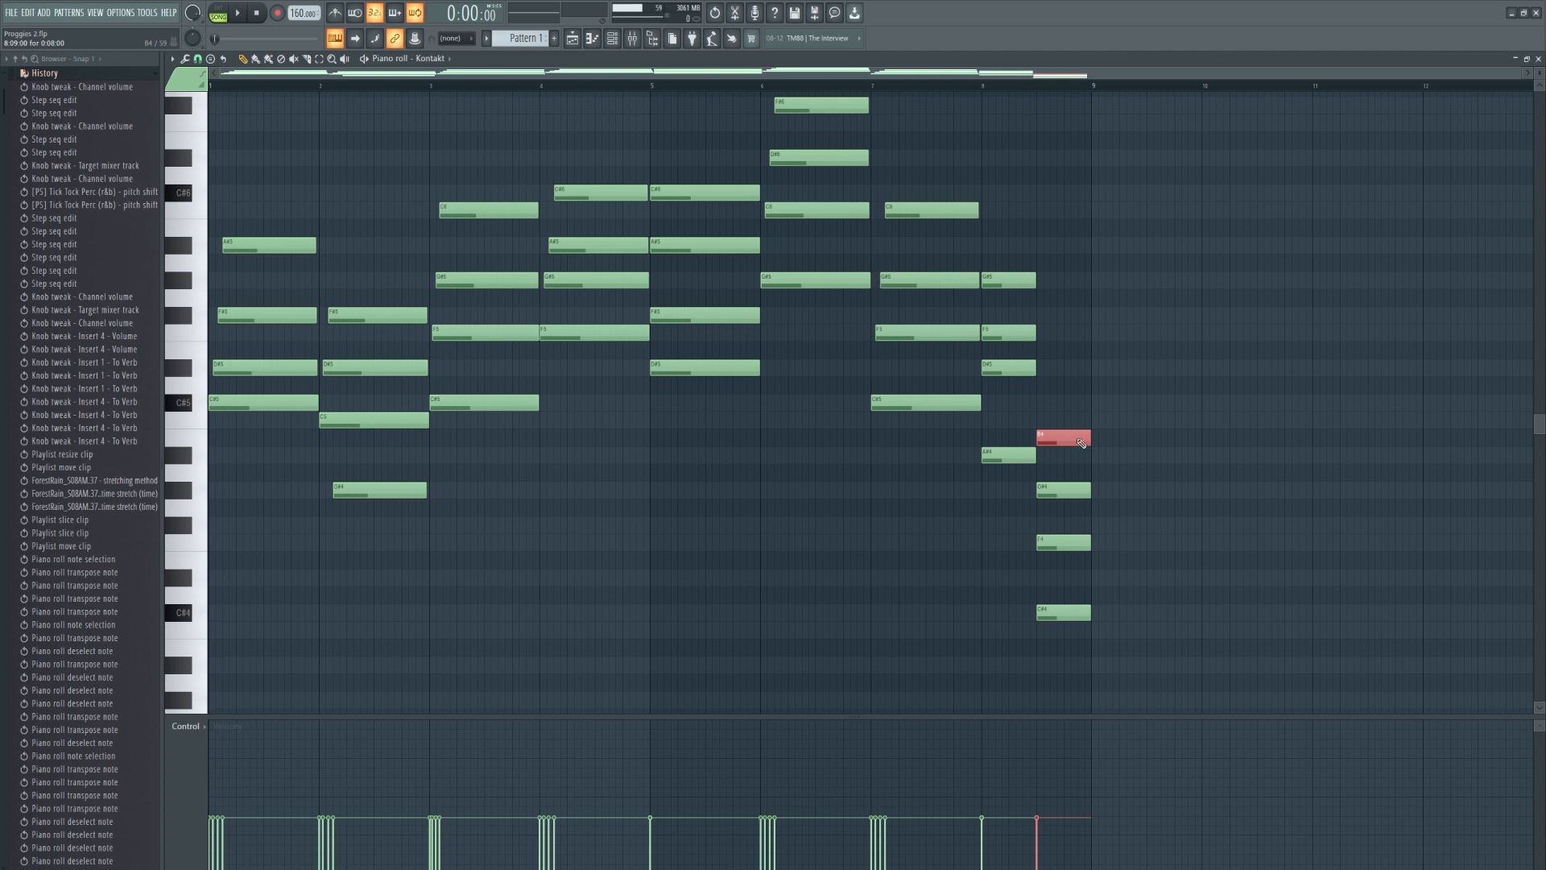
{"action": "key", "text": "Up"}
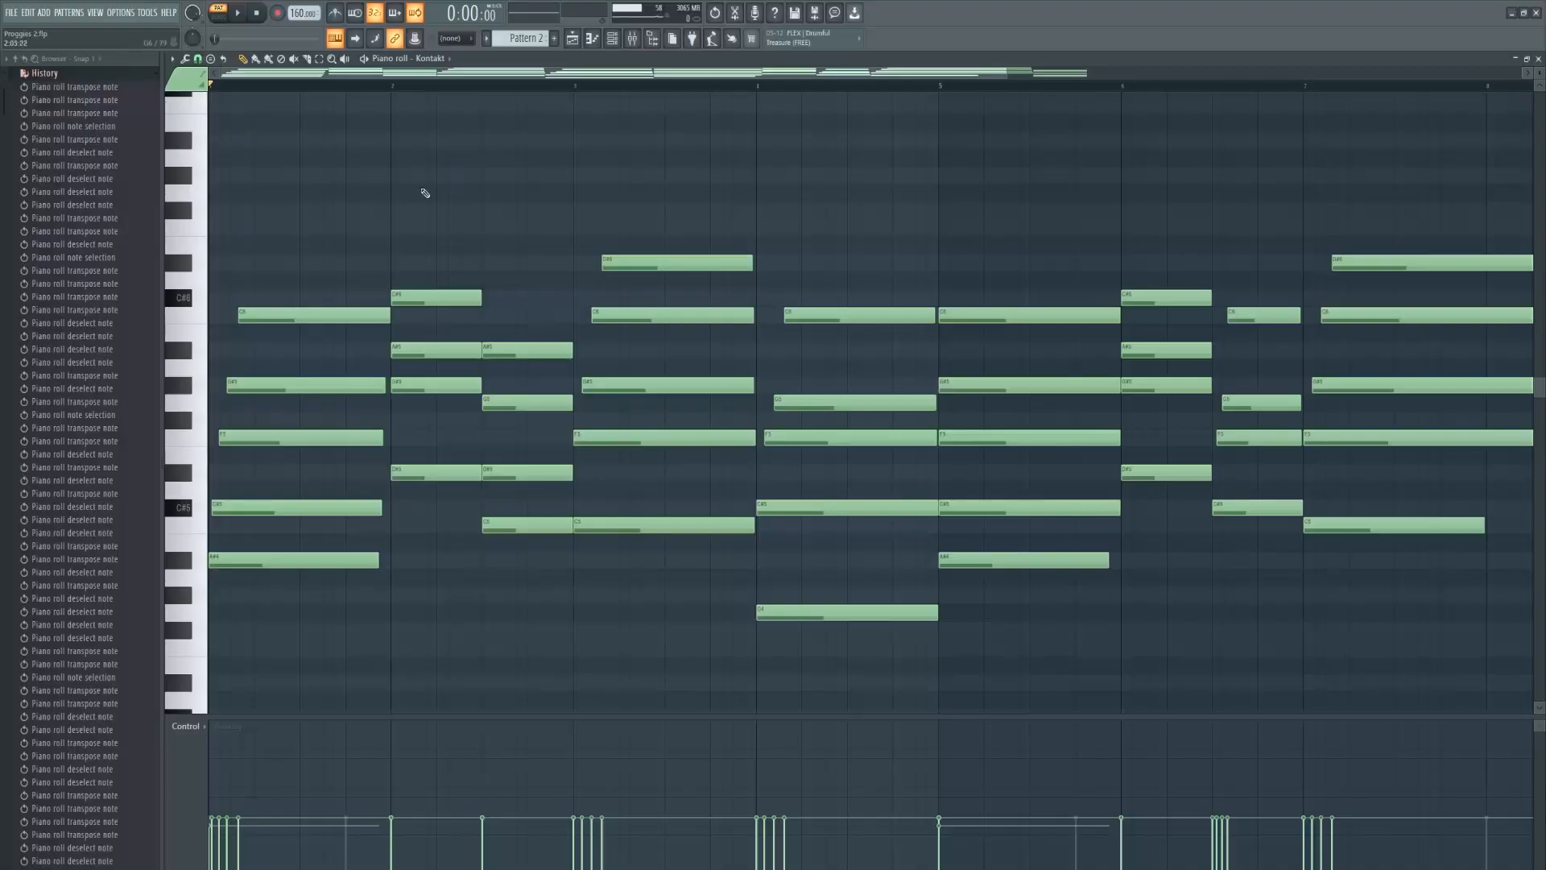
Step: Select the chords in bars 1 to 3 of Pattern 2 one after another to examine their notes
{"action": "left_click_drag", "start_coordinate": [353, 239], "coordinate": [290, 613]}
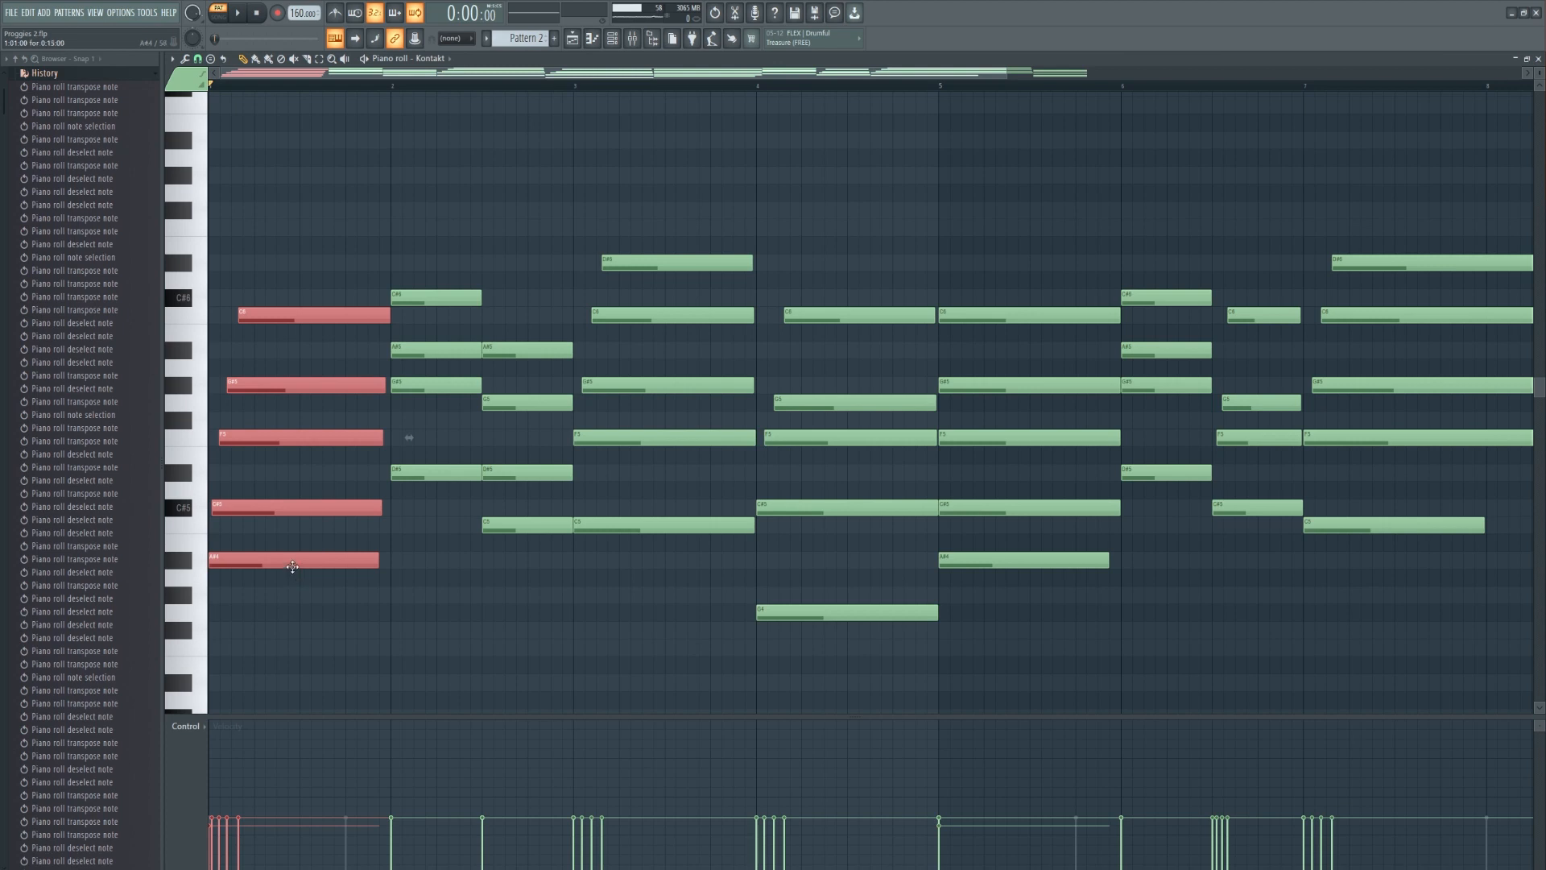
{"action": "left_click", "coordinate": [332, 308]}
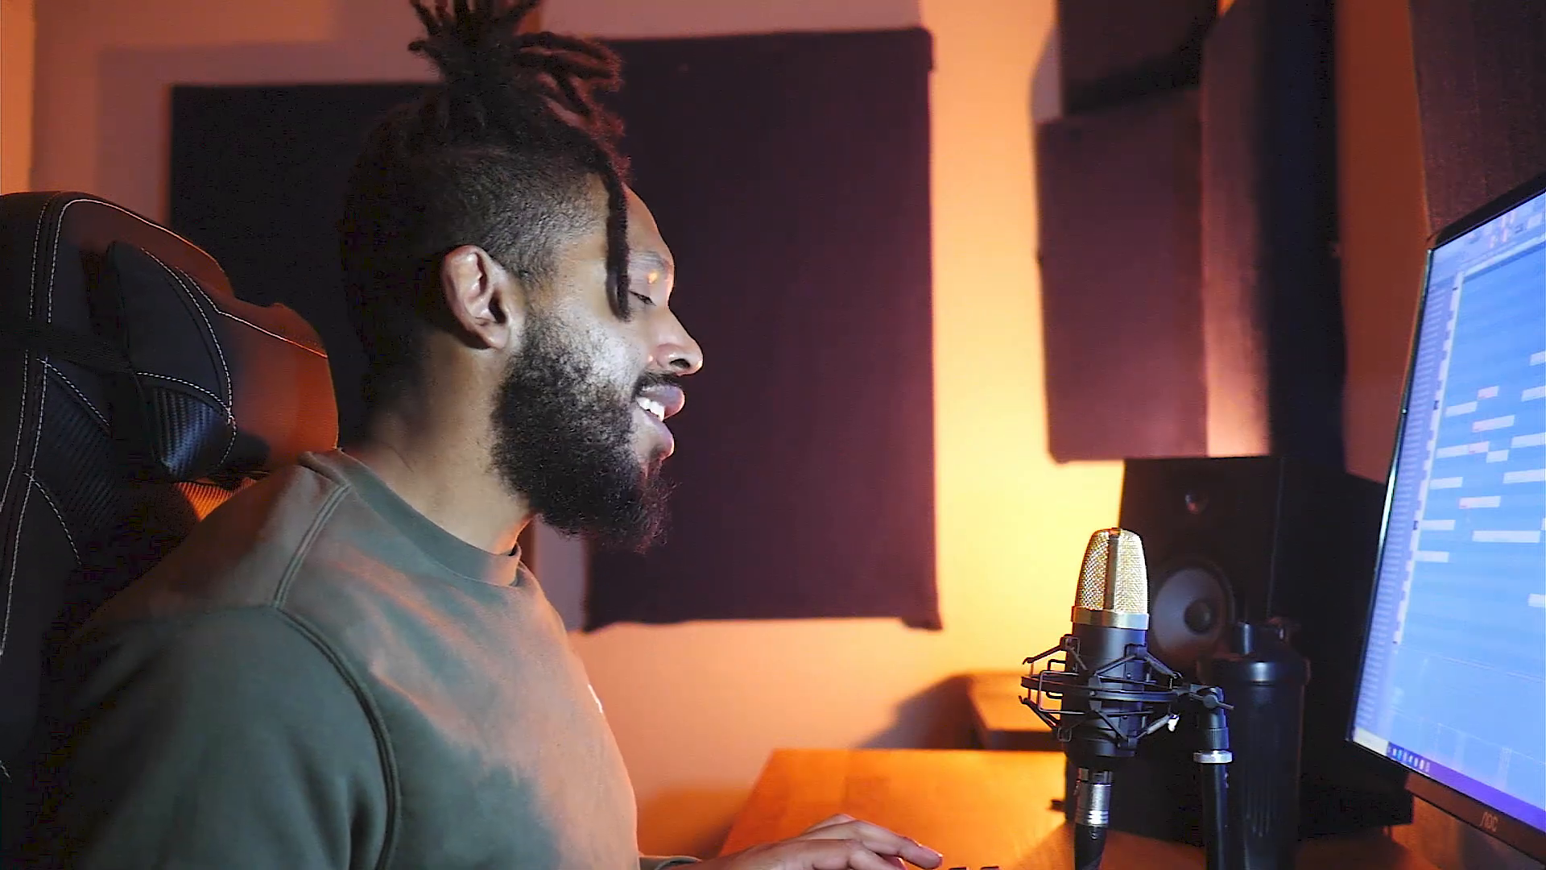
{"action": "left_click_drag", "start_coordinate": [441, 242], "coordinate": [446, 500]}
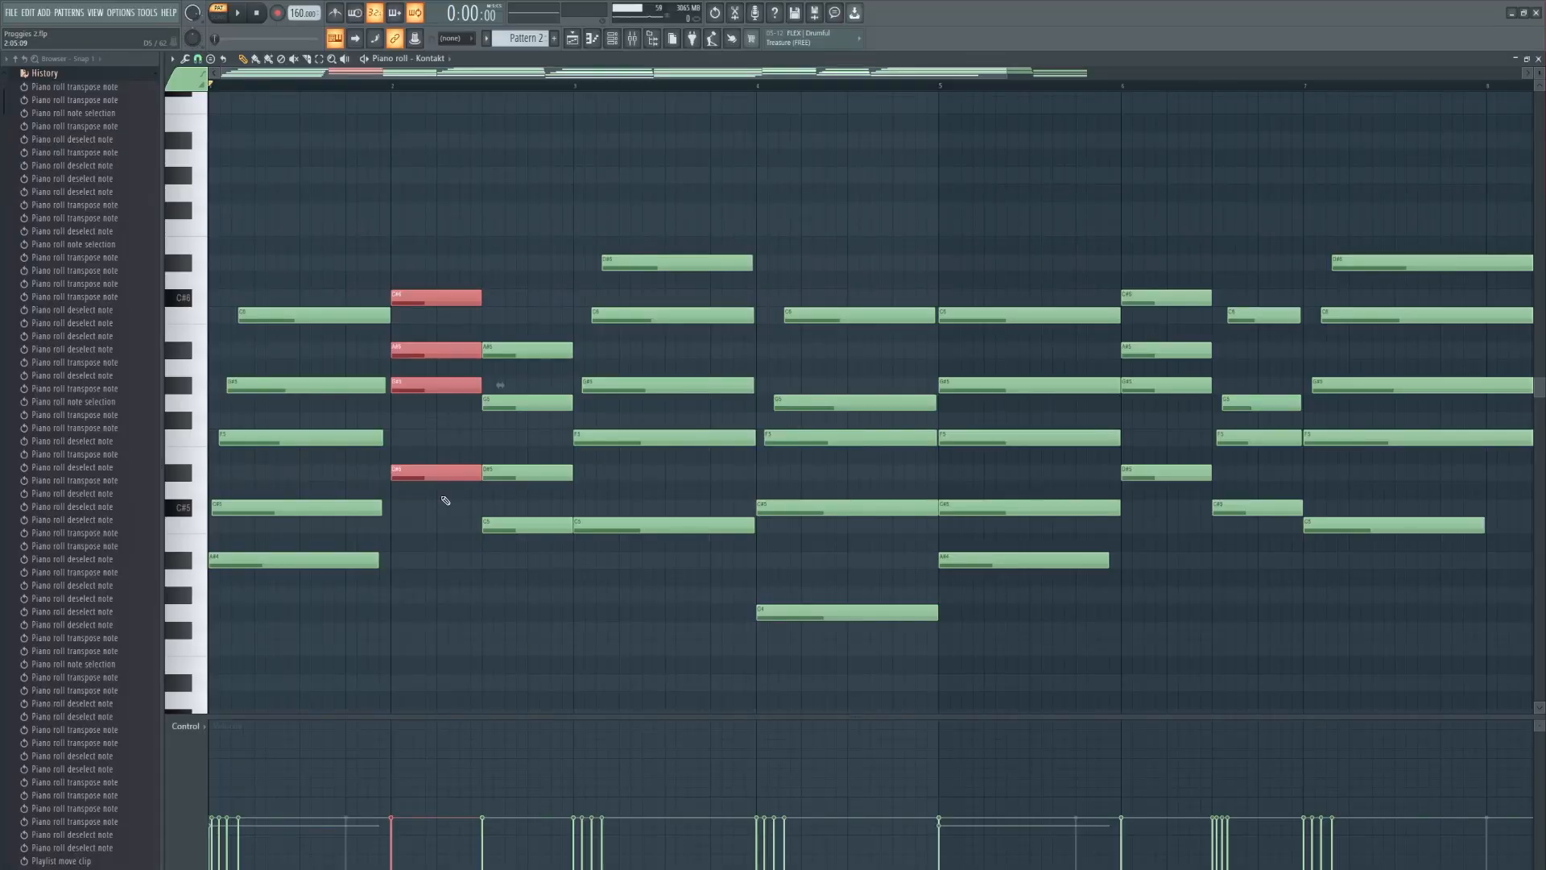
{"action": "left_click", "coordinate": [445, 500]}
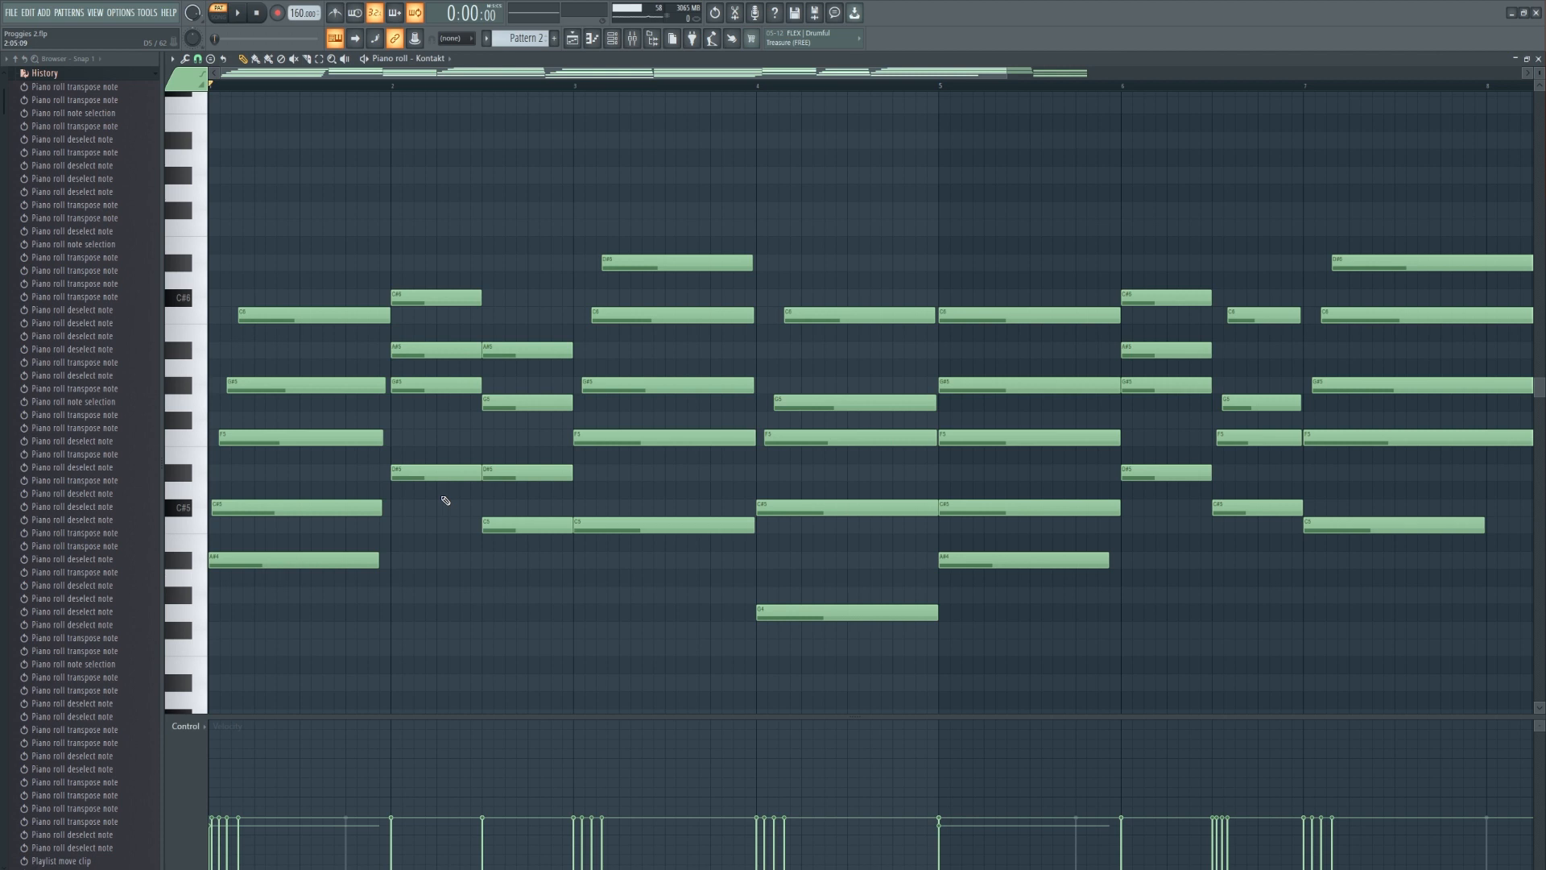
{"action": "left_click_drag", "start_coordinate": [673, 239], "coordinate": [645, 459]}
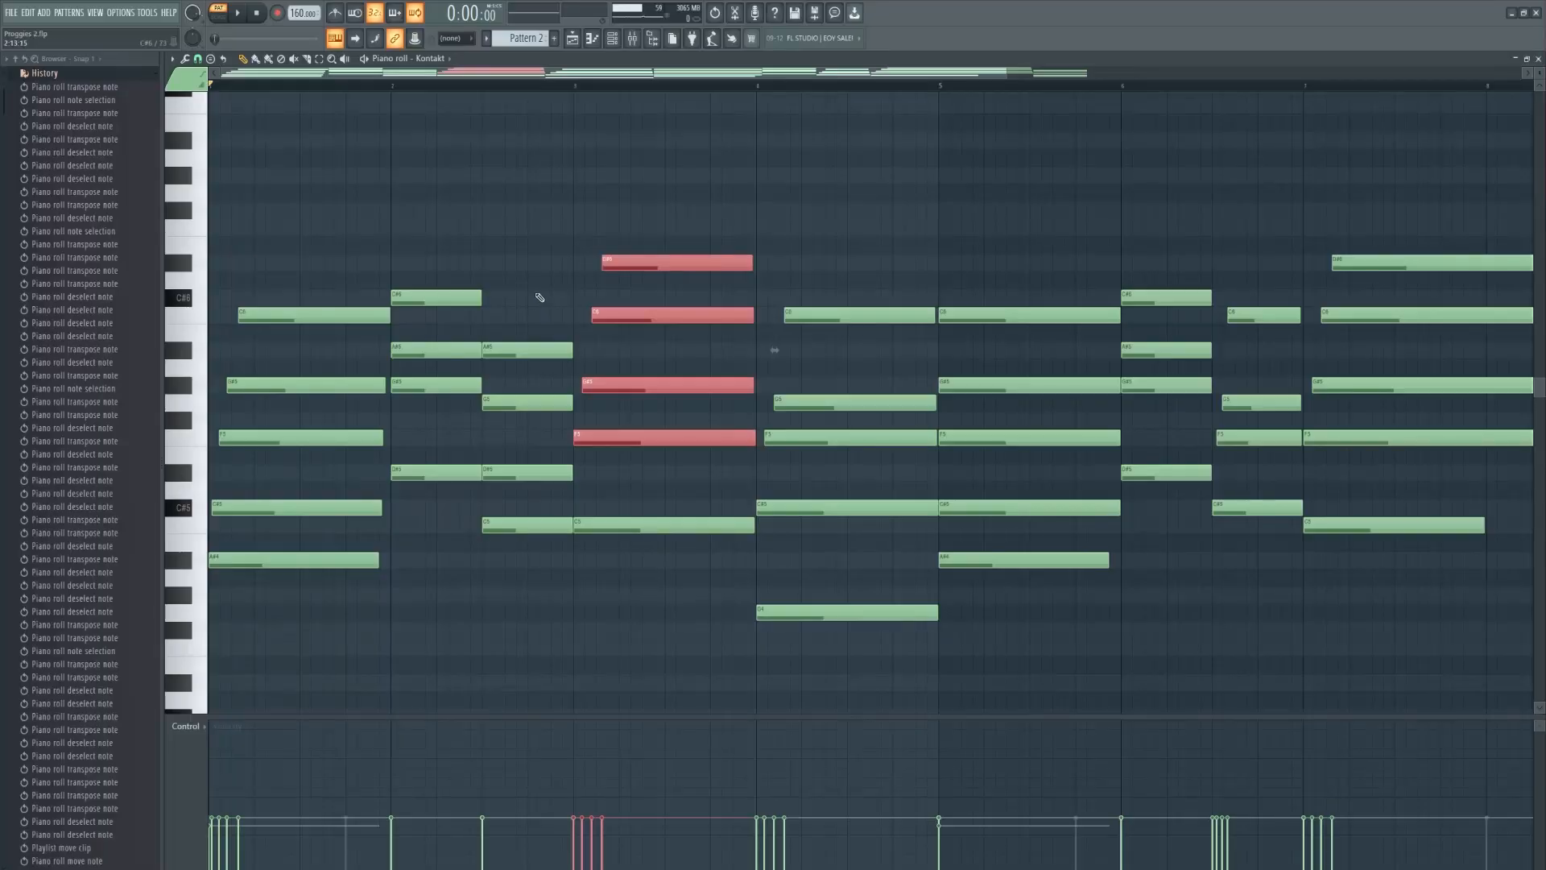
{"action": "left_click_drag", "start_coordinate": [540, 297], "coordinate": [520, 544]}
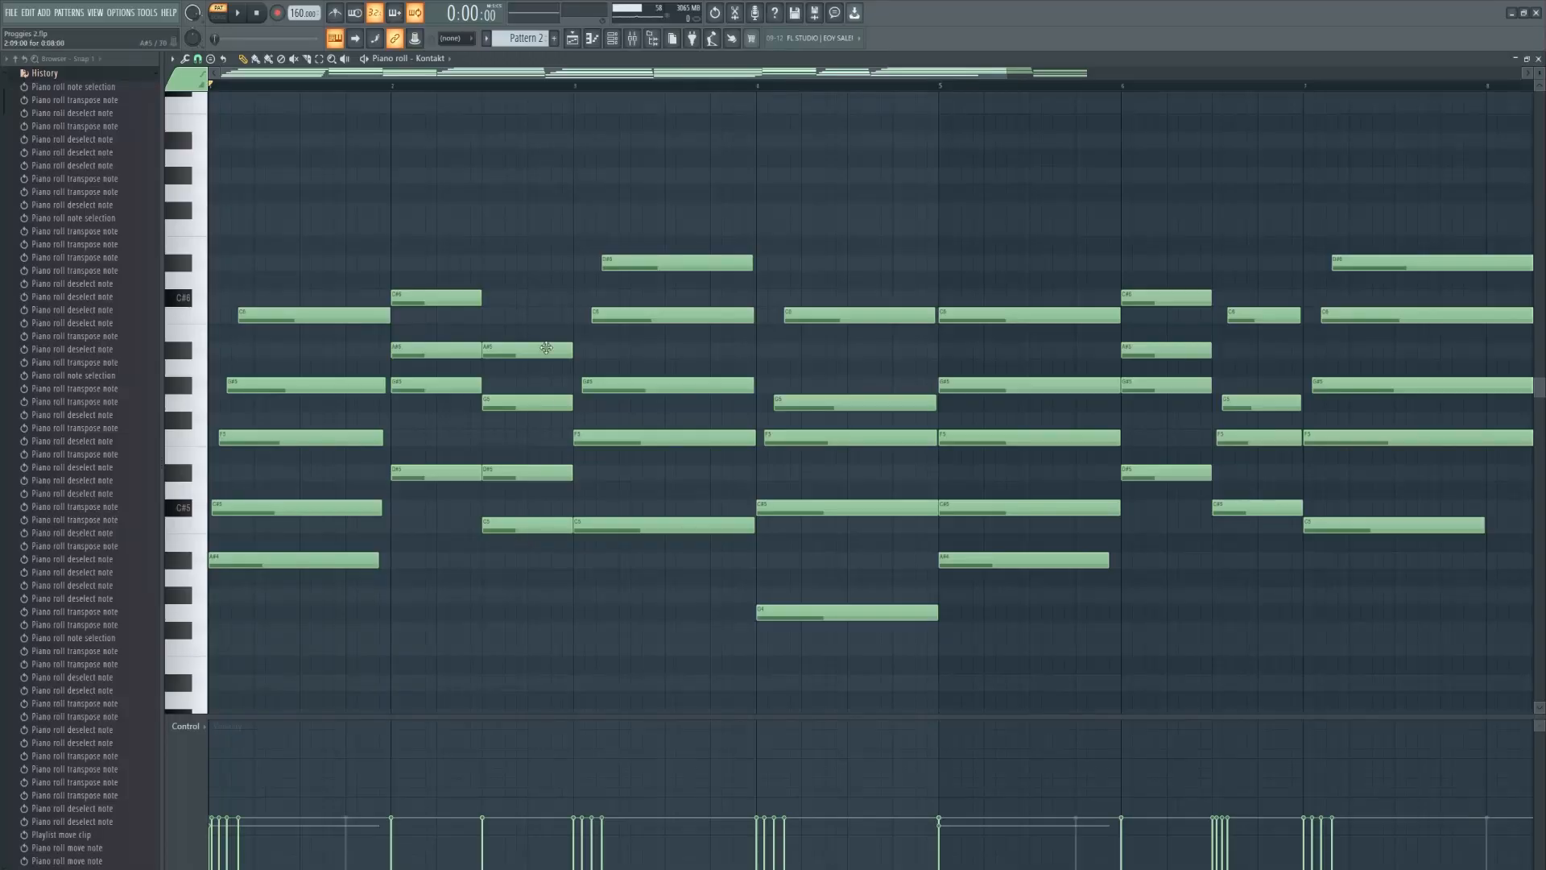
Step: Try the two upper notes of the chord in the second half of bar 2 a semitone lower and reselect them
{"action": "left_click_drag", "start_coordinate": [545, 347], "coordinate": [539, 403]}
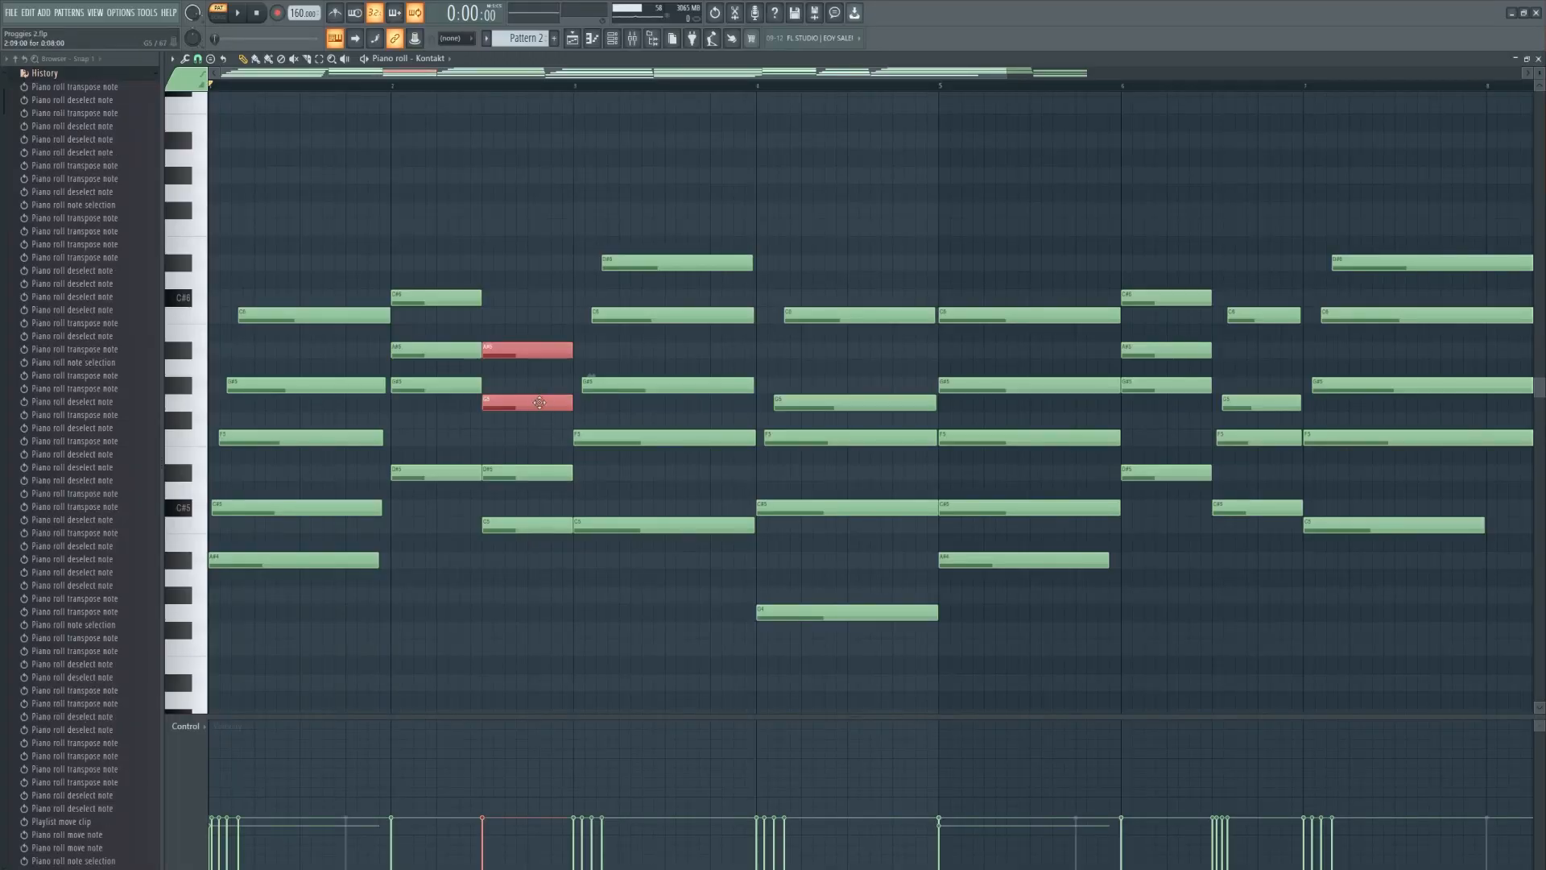
{"action": "key", "text": "shift+Down"}
{"action": "left_click", "coordinate": [544, 407]}
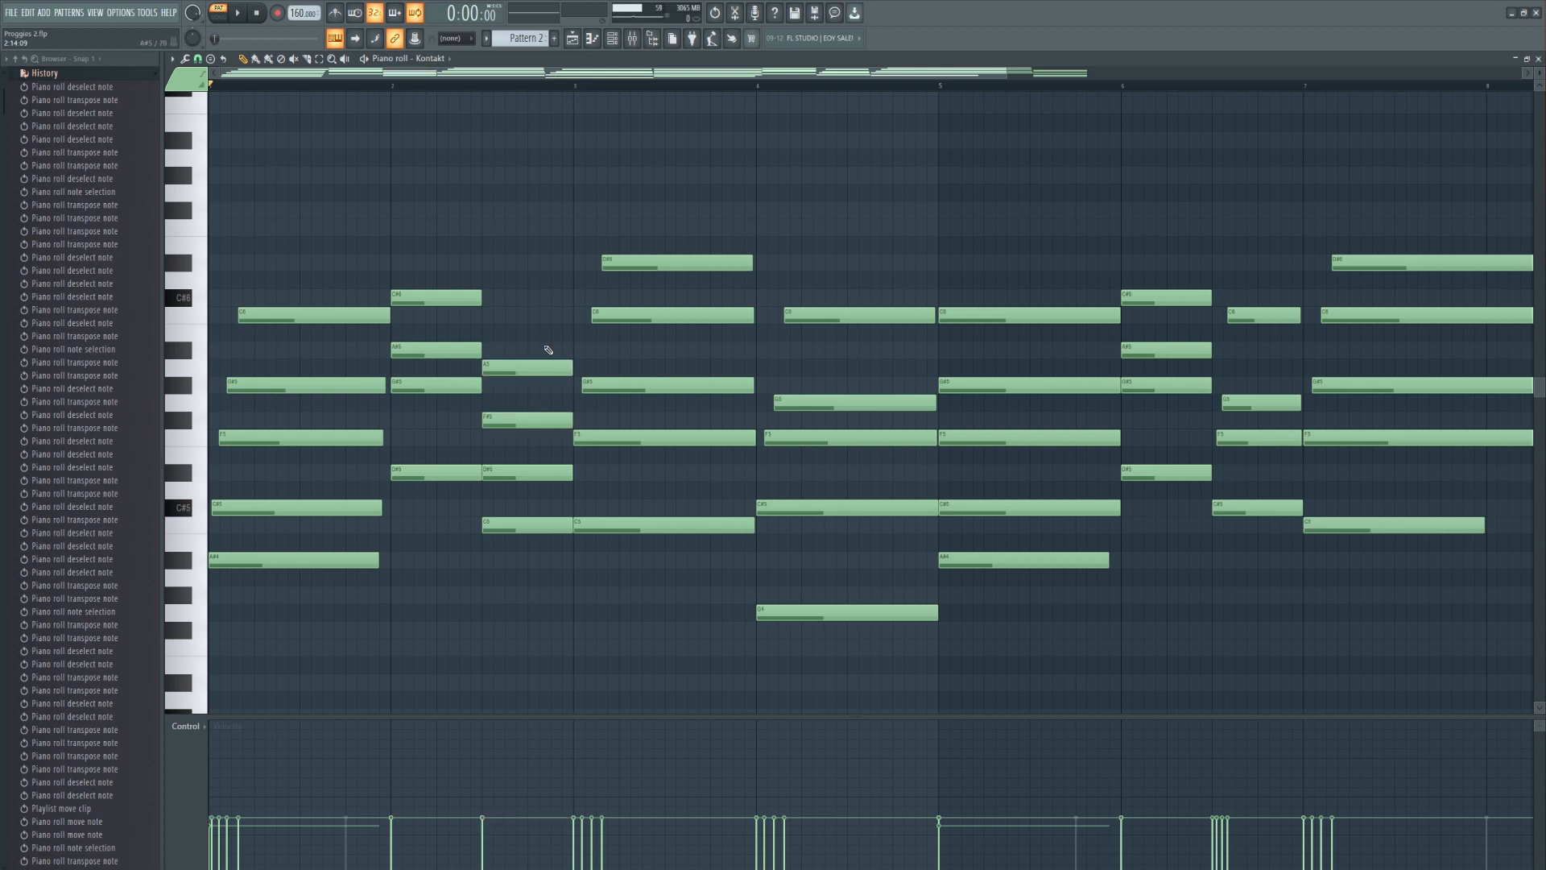
{"action": "left_click_drag", "start_coordinate": [543, 344], "coordinate": [539, 429]}
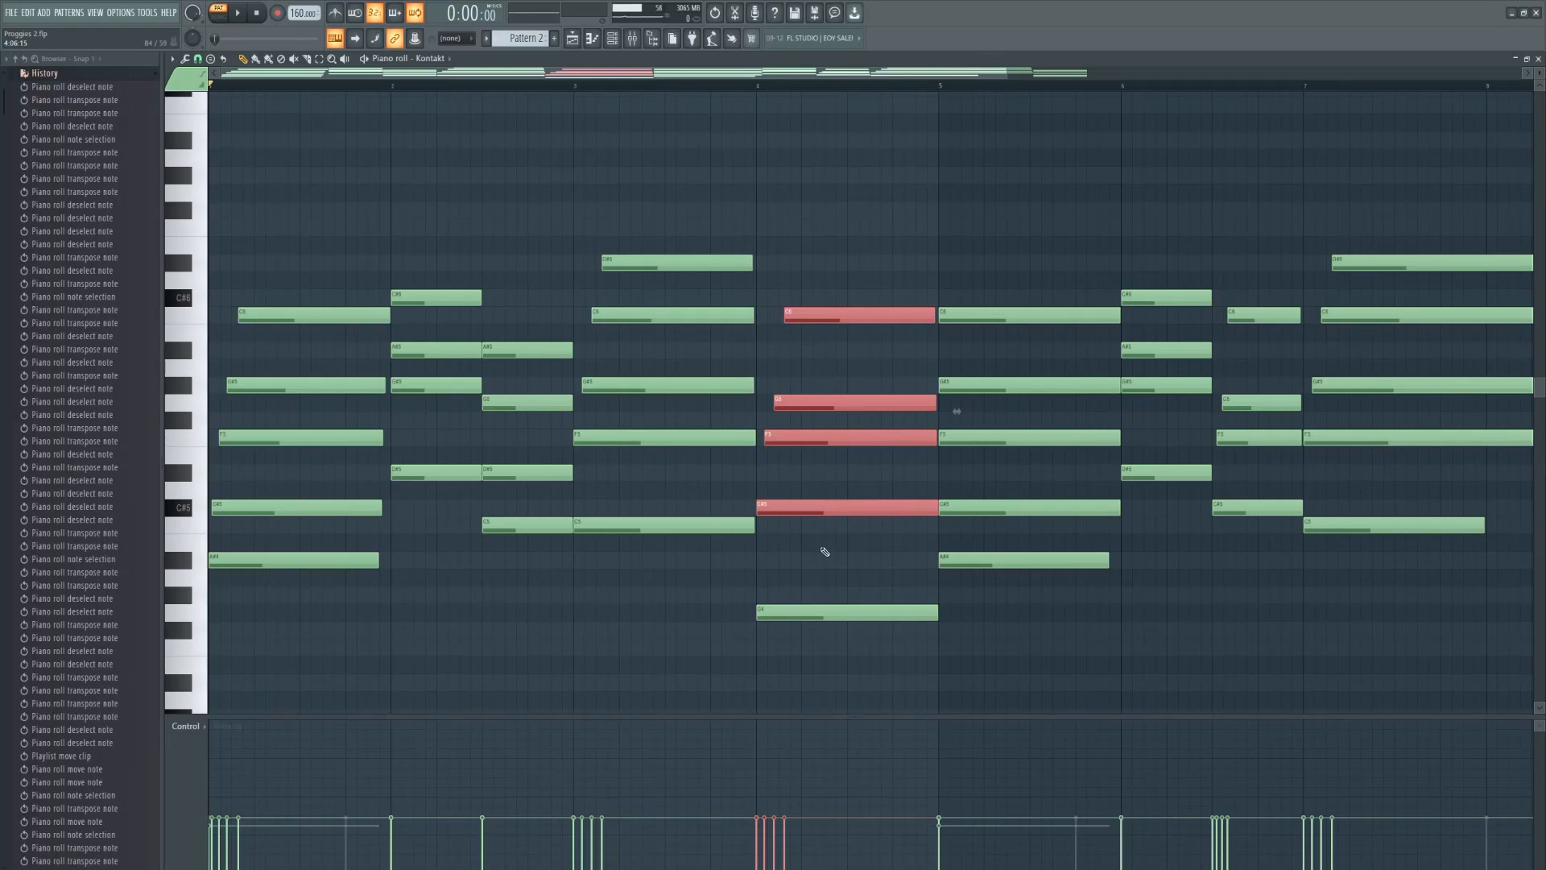
Step: Try the G5 note of Pattern 2's bar 4 chord at G#5, return it to G5 and reselect the chord's notes
{"action": "left_click", "coordinate": [840, 407]}
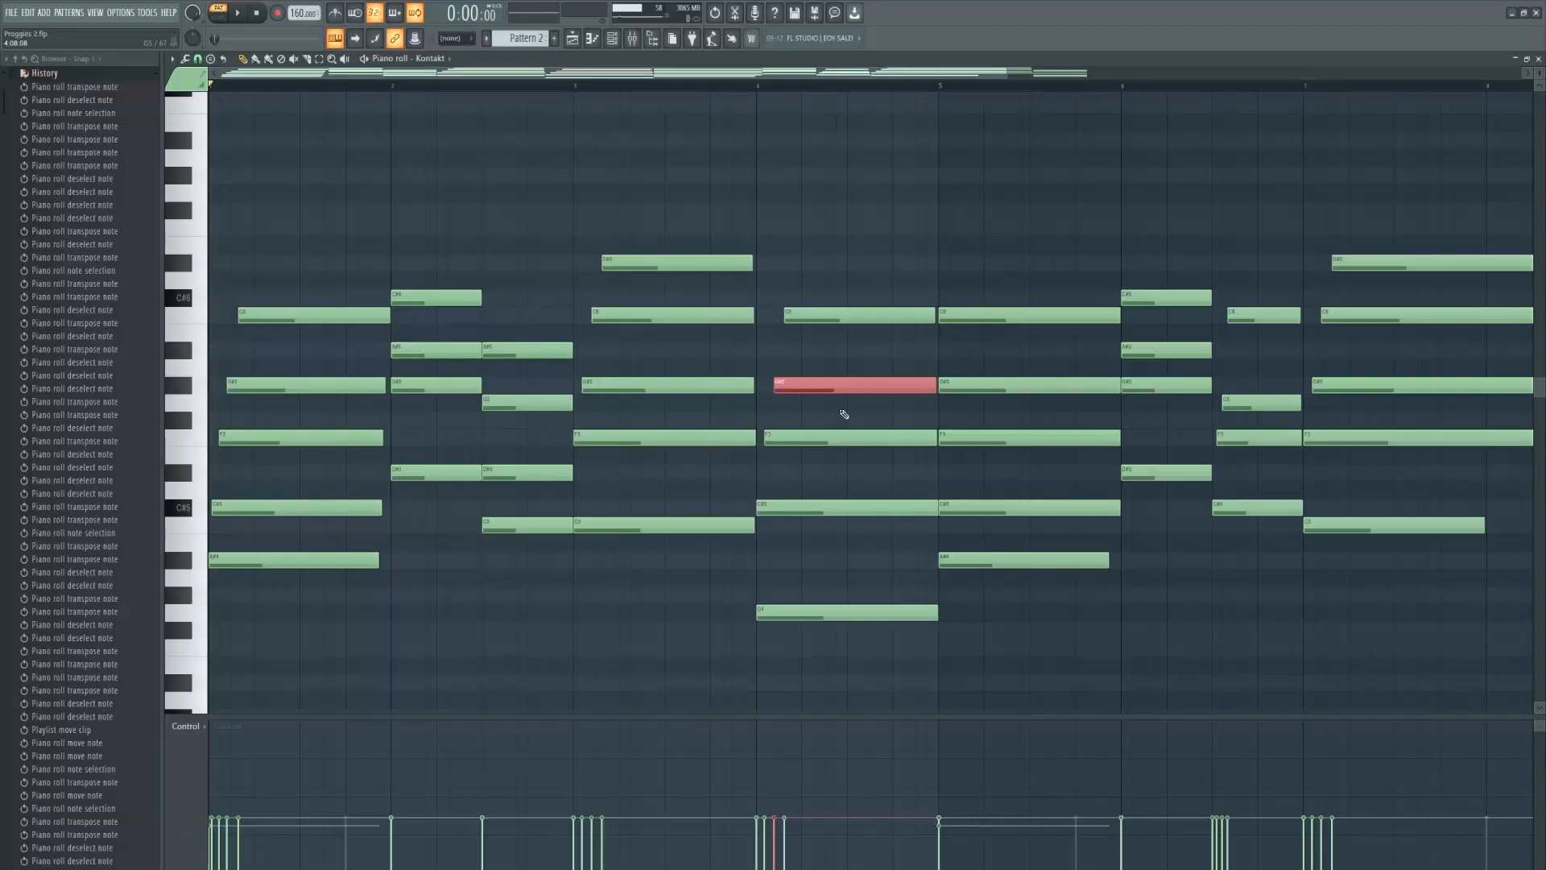
{"action": "key", "text": "shift+Down"}
{"action": "left_click_drag", "start_coordinate": [867, 302], "coordinate": [828, 531]}
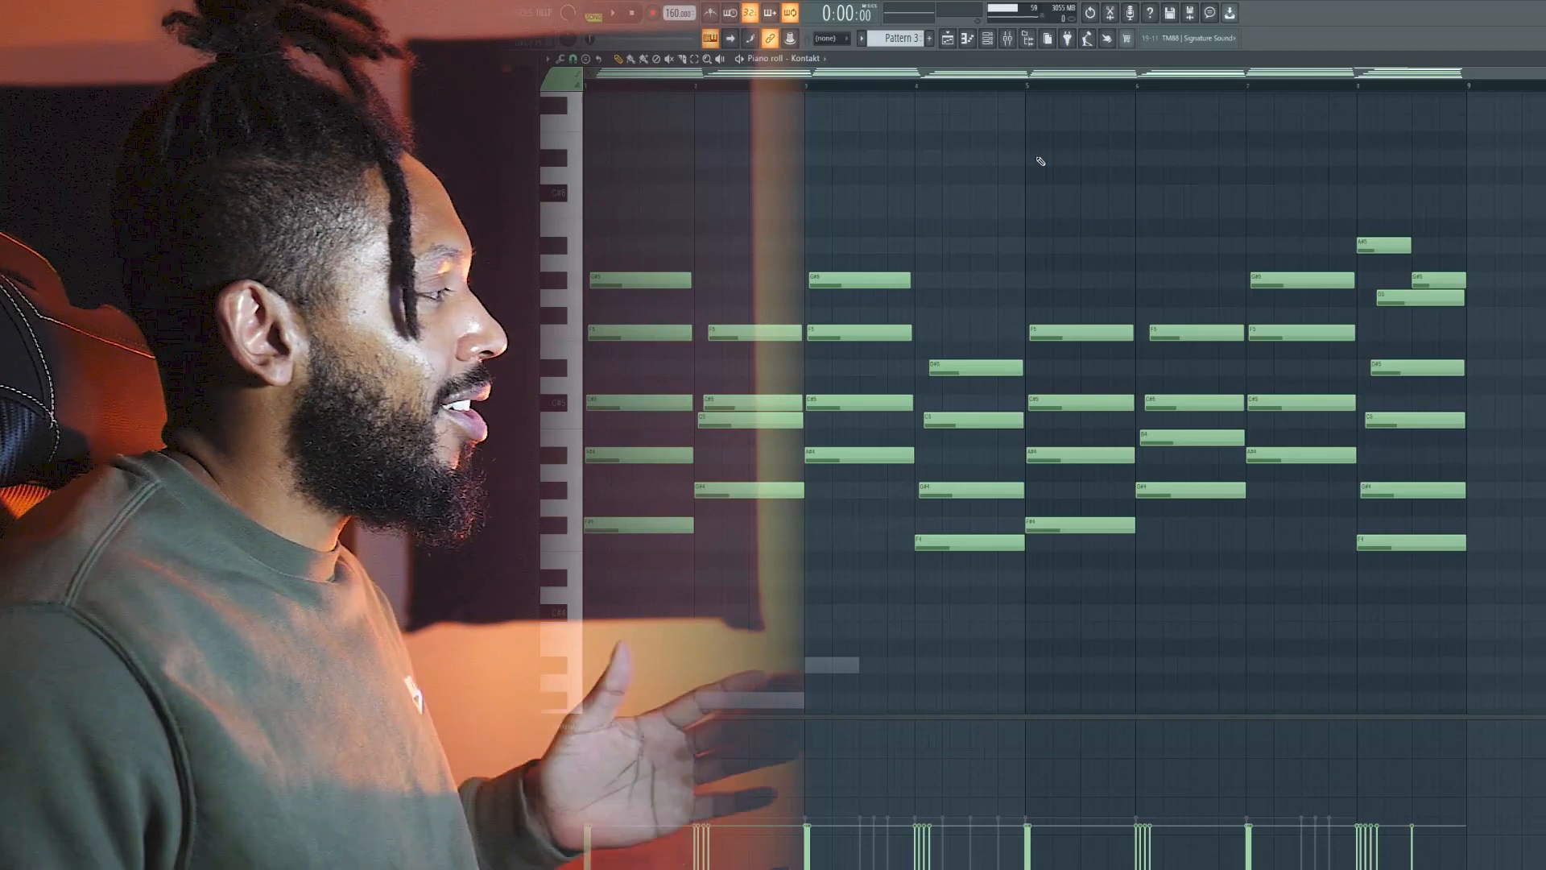
Step: Try the two upper notes of Pattern 3's second chord an octave lower and move them back up
{"action": "left_click_drag", "start_coordinate": [599, 568], "coordinate": [694, 249]}
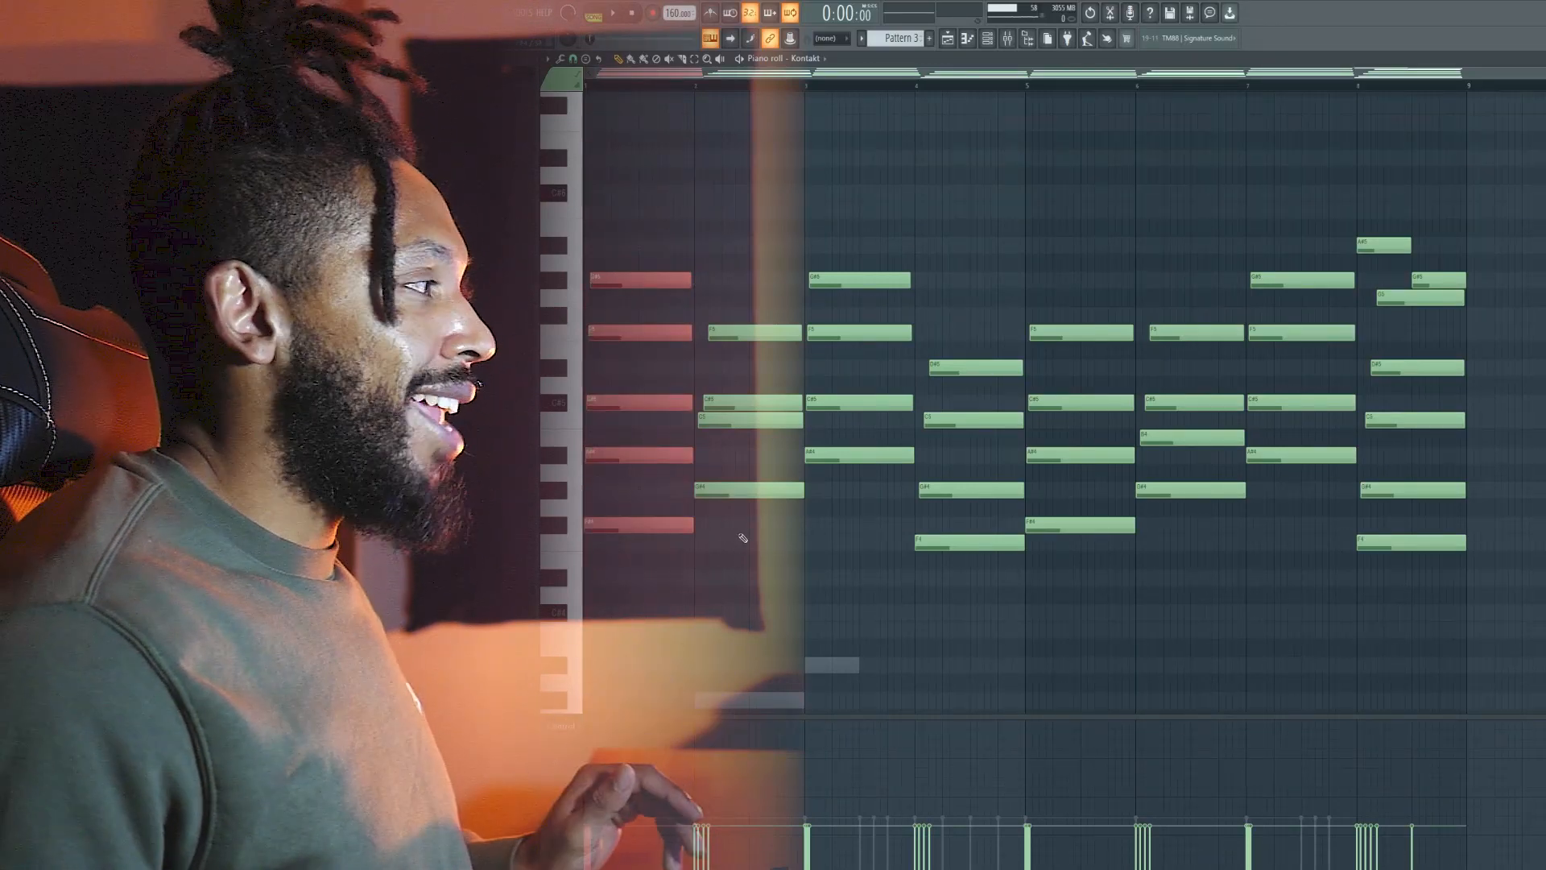
{"action": "left_click_drag", "start_coordinate": [739, 531], "coordinate": [761, 431]}
{"action": "left_click_drag", "start_coordinate": [770, 291], "coordinate": [765, 389]}
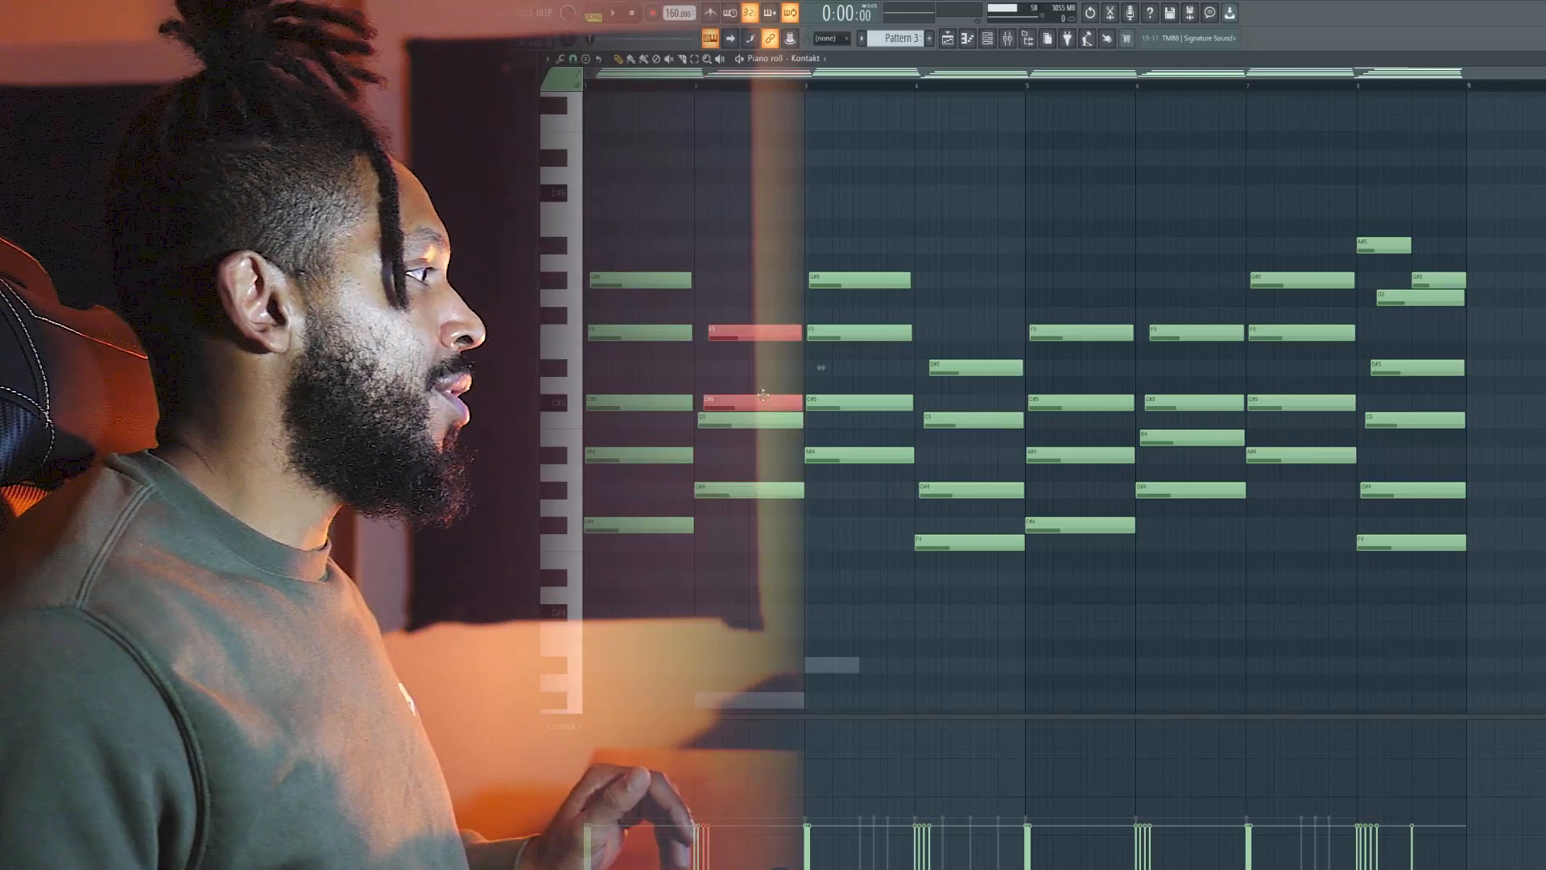
{"action": "key", "text": "ctrl+Down"}
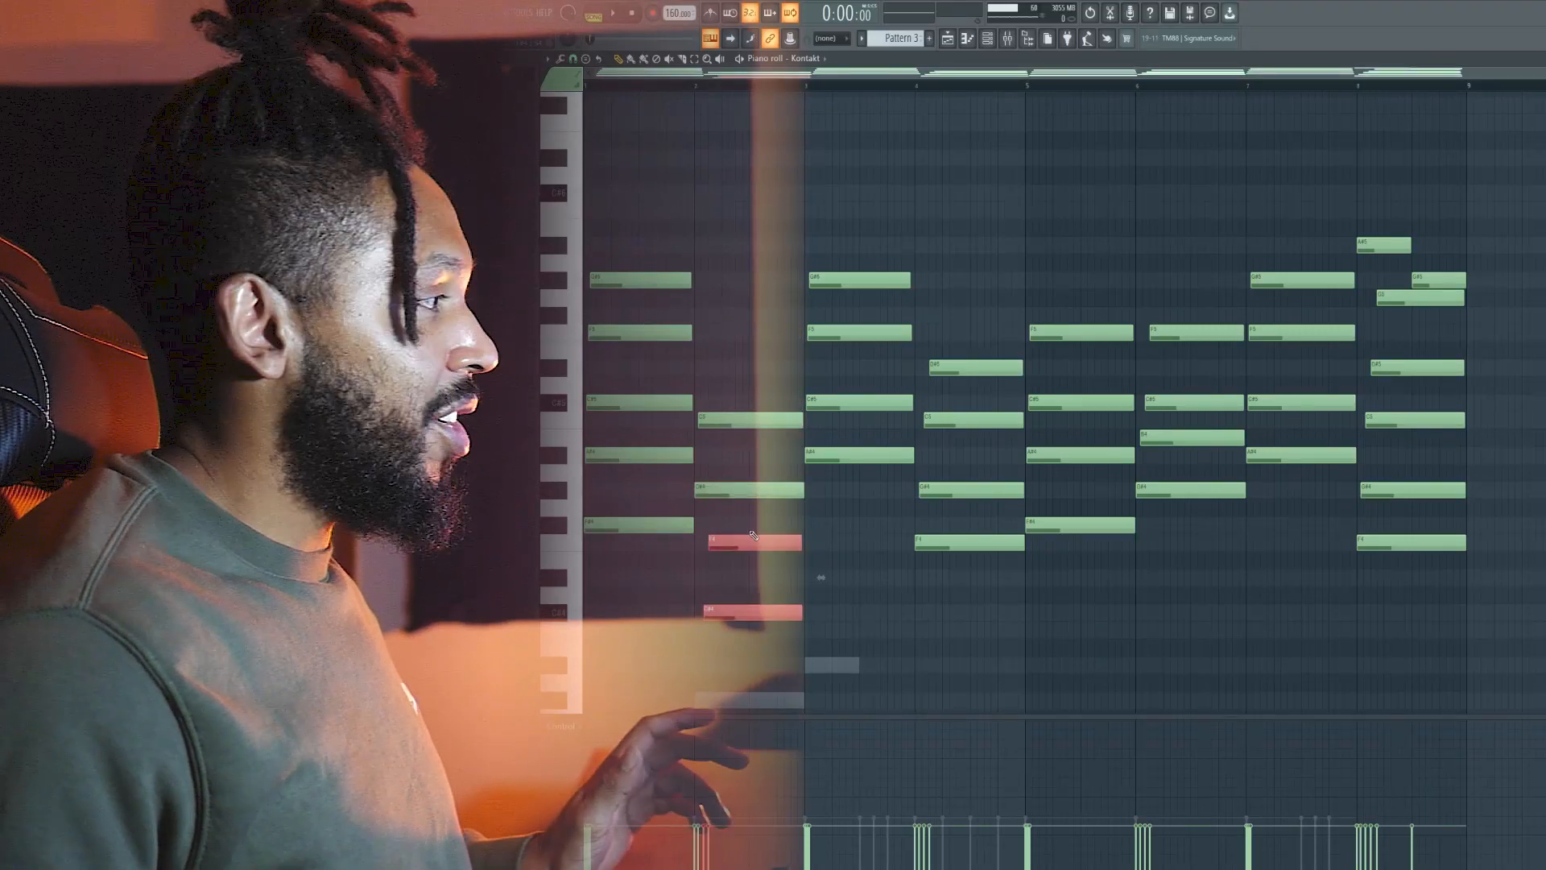
{"action": "key", "text": "ctrl+Up"}
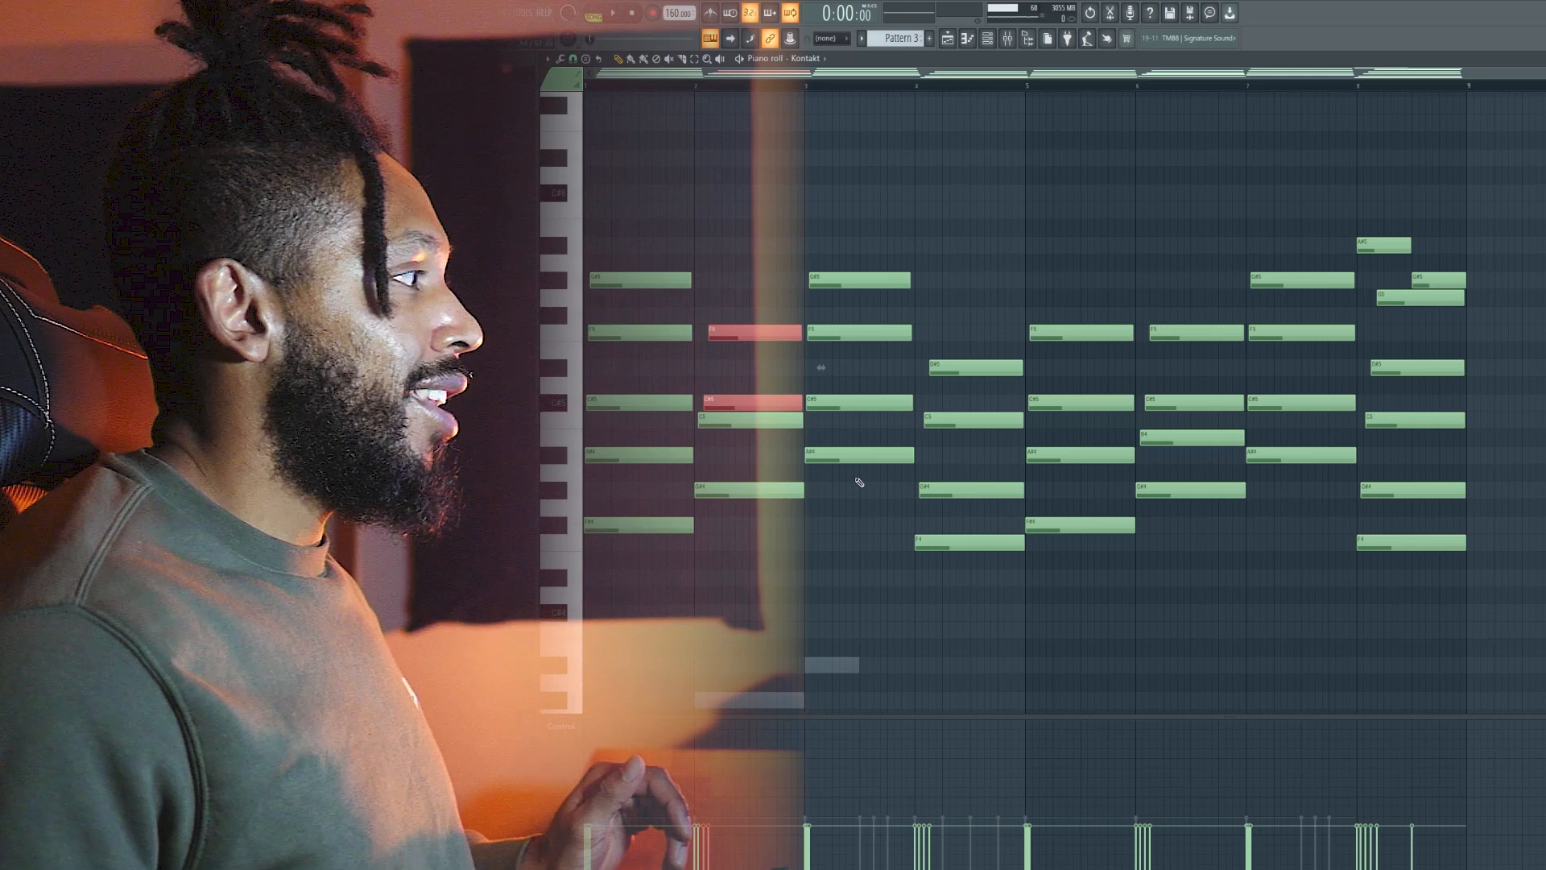
Step: Raise the two lower notes of Pattern 3's second chord by an octave
{"action": "left_click_drag", "start_coordinate": [856, 481], "coordinate": [903, 235]}
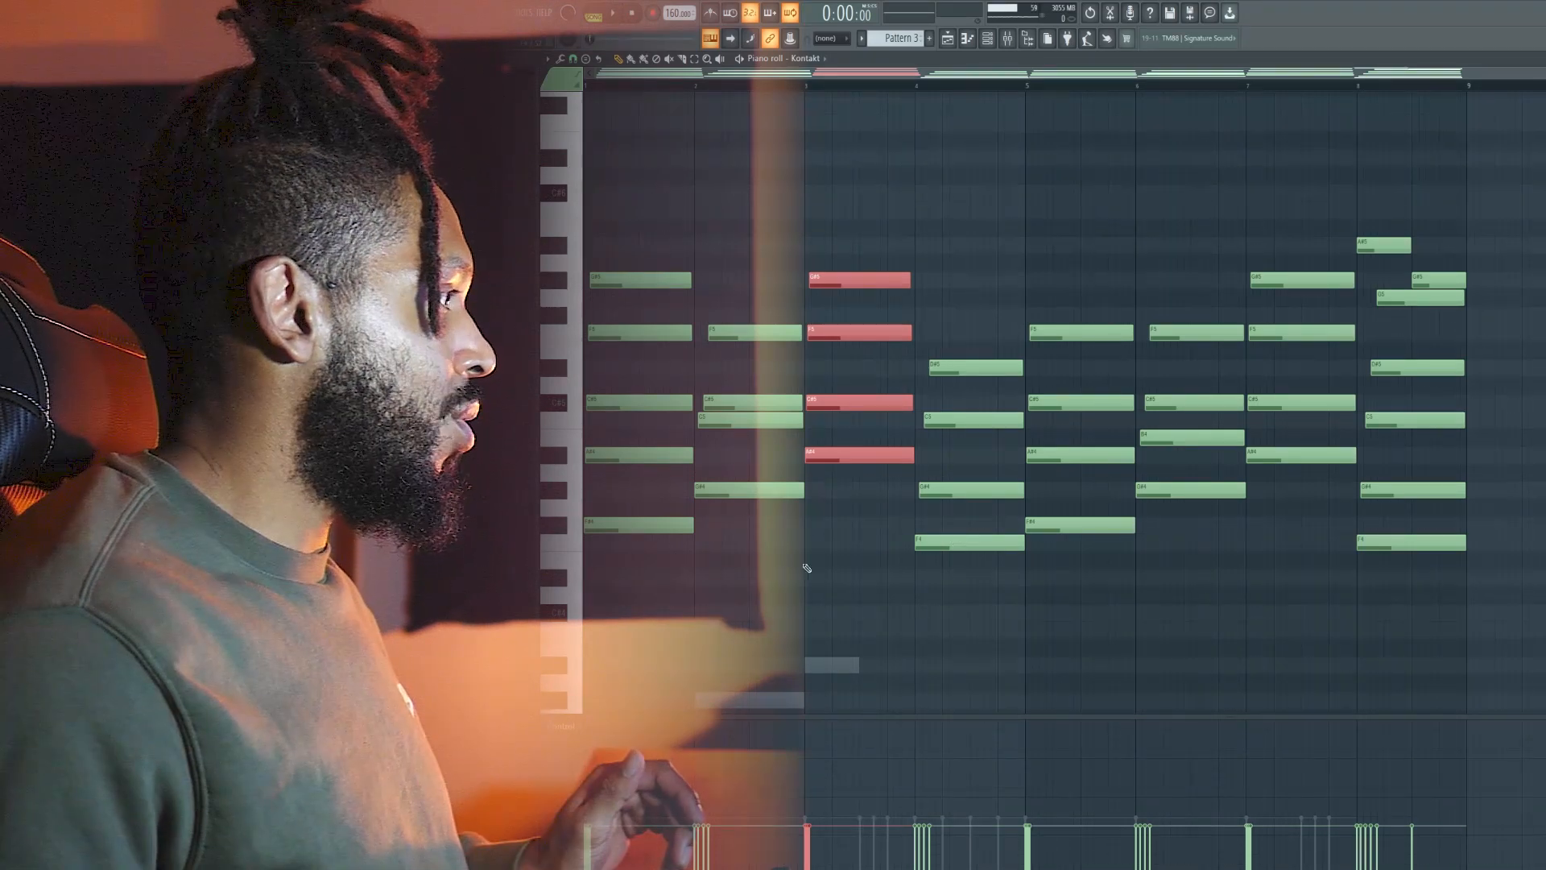
{"action": "left_click_drag", "start_coordinate": [759, 568], "coordinate": [785, 424]}
{"action": "key", "text": "ctrl+Up"}
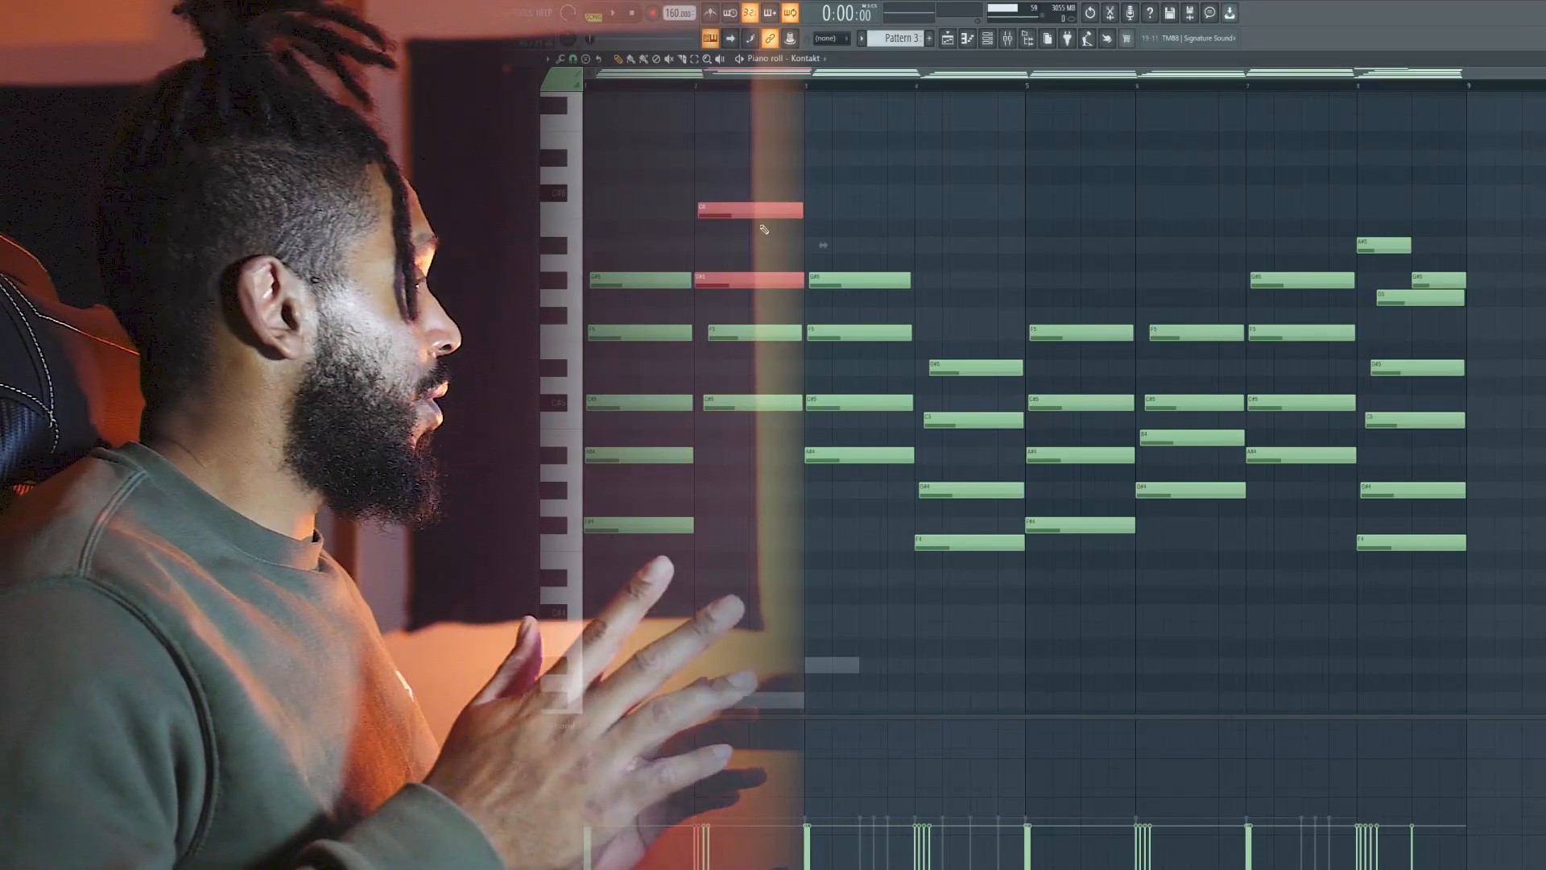
Step: Select the notes across the first three chords of Pattern 3 within their shared pitch range to compare the voicings
{"action": "left_click_drag", "start_coordinate": [830, 425], "coordinate": [630, 257]}
{"action": "left_click_drag", "start_coordinate": [915, 468], "coordinate": [586, 275]}
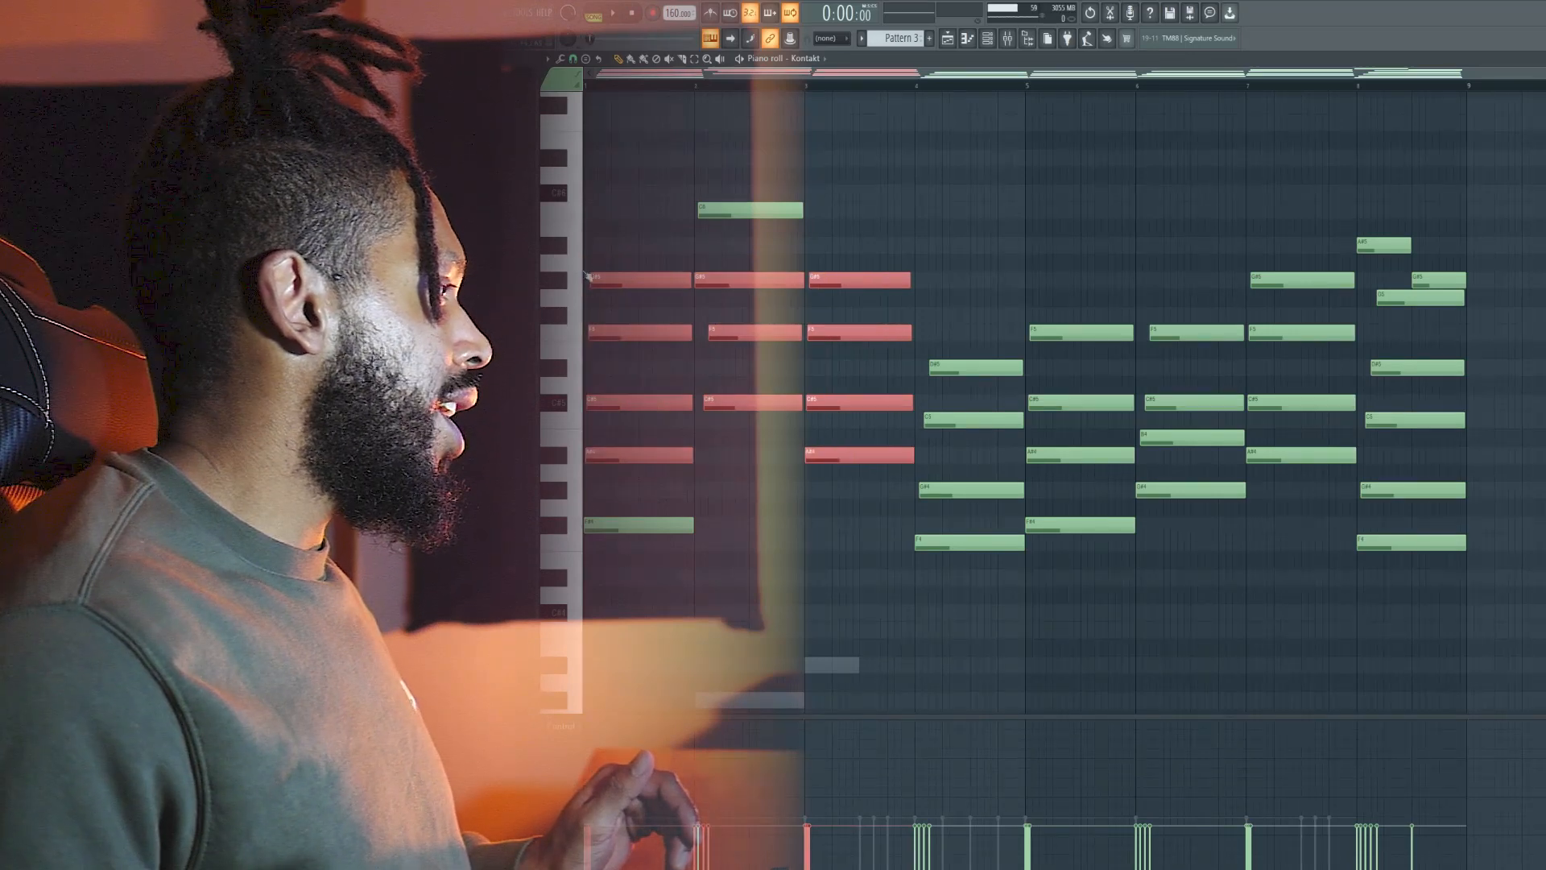
{"action": "left_click_drag", "start_coordinate": [840, 432], "coordinate": [572, 273]}
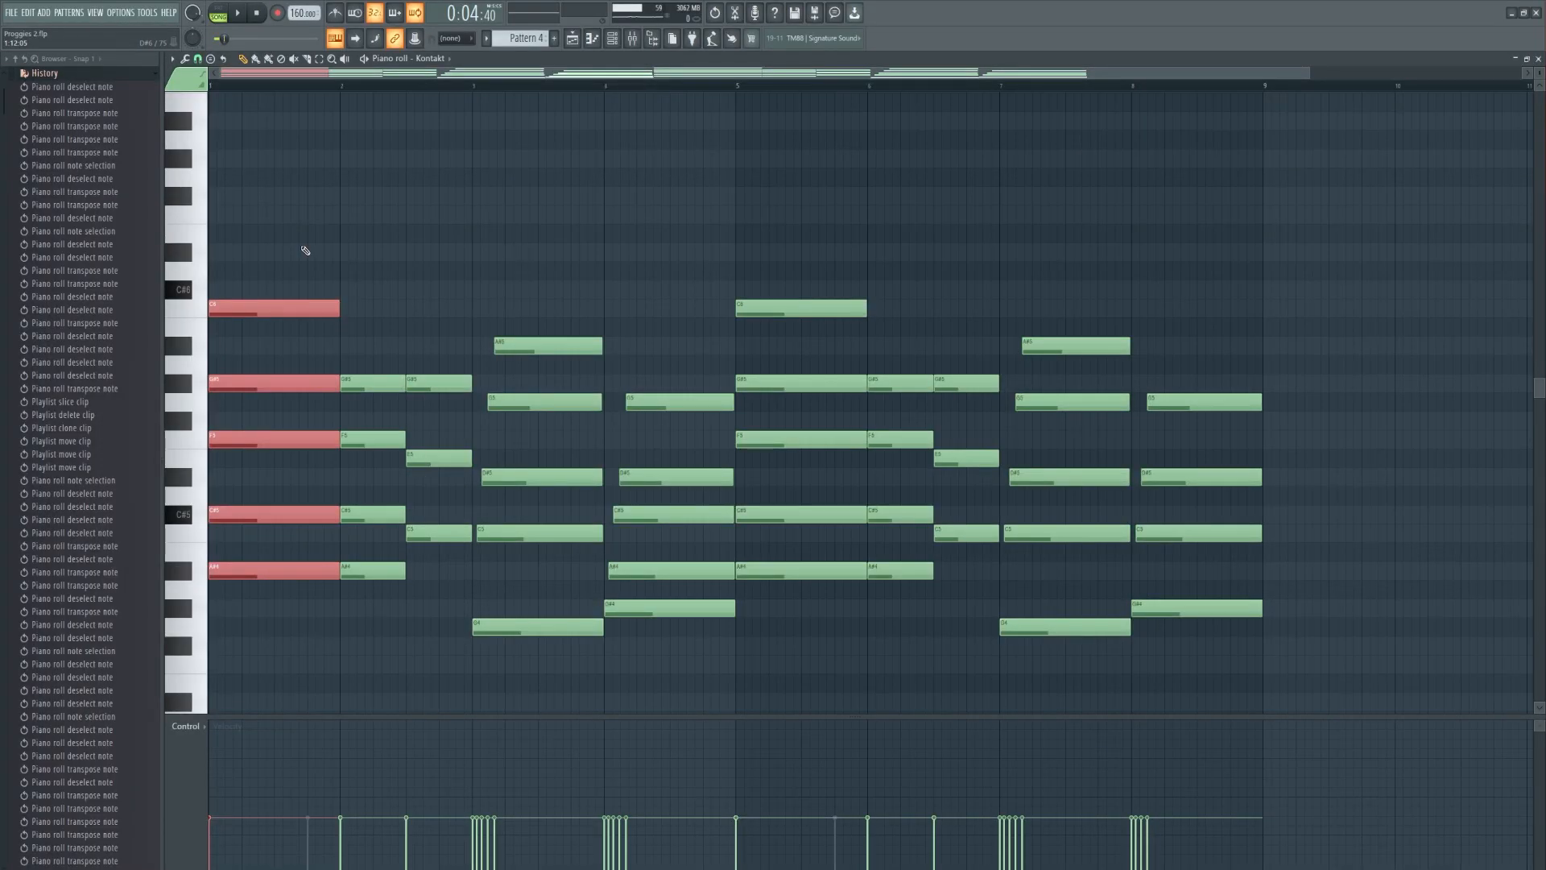
Step: Select the opening chords of bars 1 and 2 in Pattern 4 to compare their notes
{"action": "left_click_drag", "start_coordinate": [366, 326], "coordinate": [394, 583]}
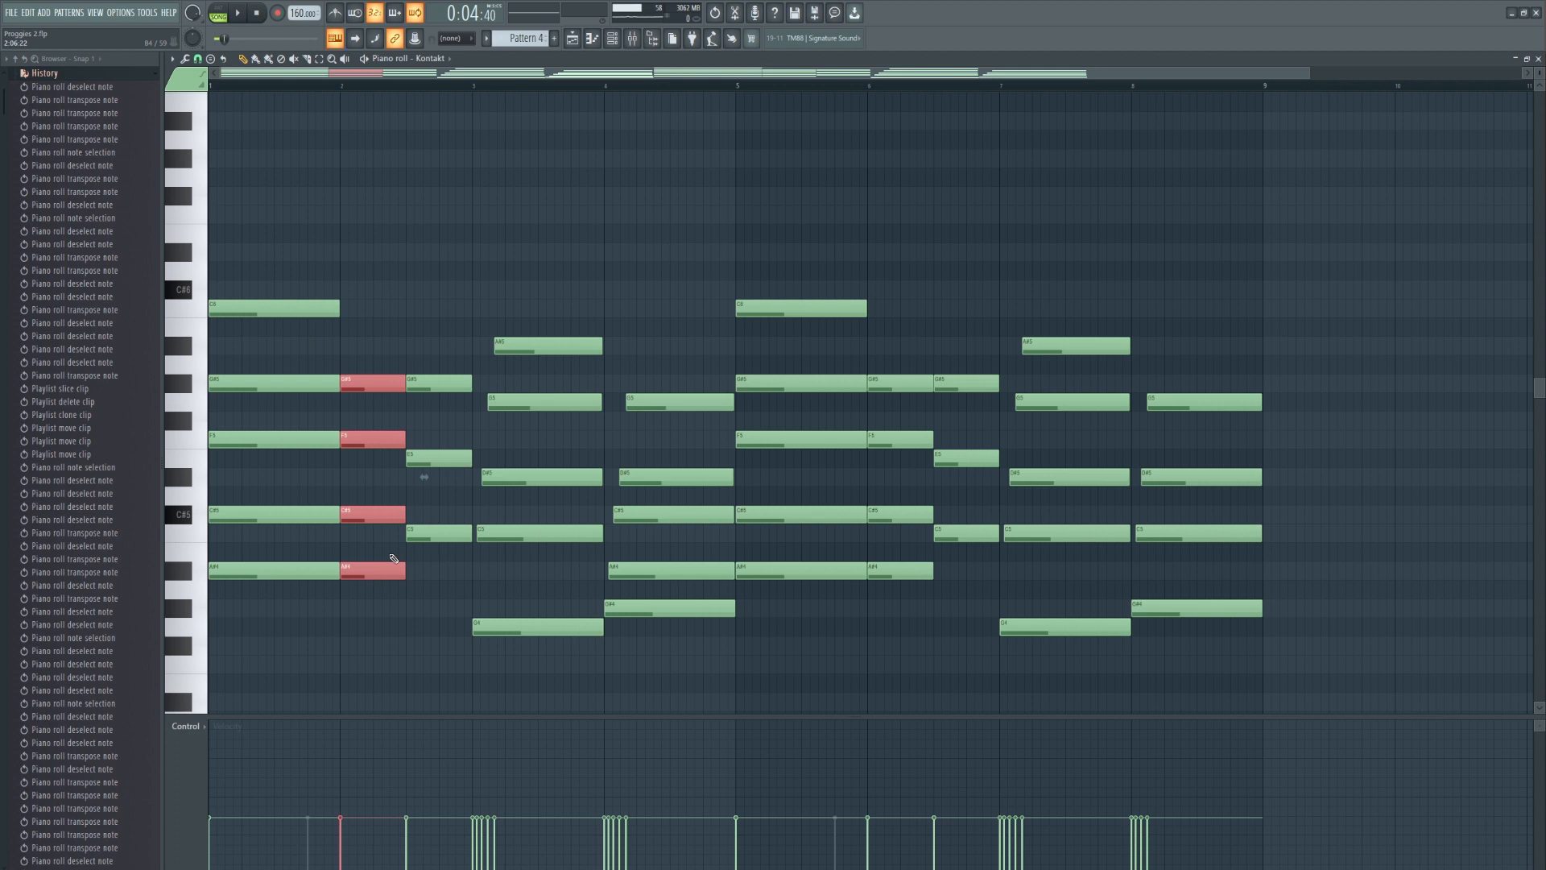
{"action": "left_click_drag", "start_coordinate": [391, 597], "coordinate": [276, 290]}
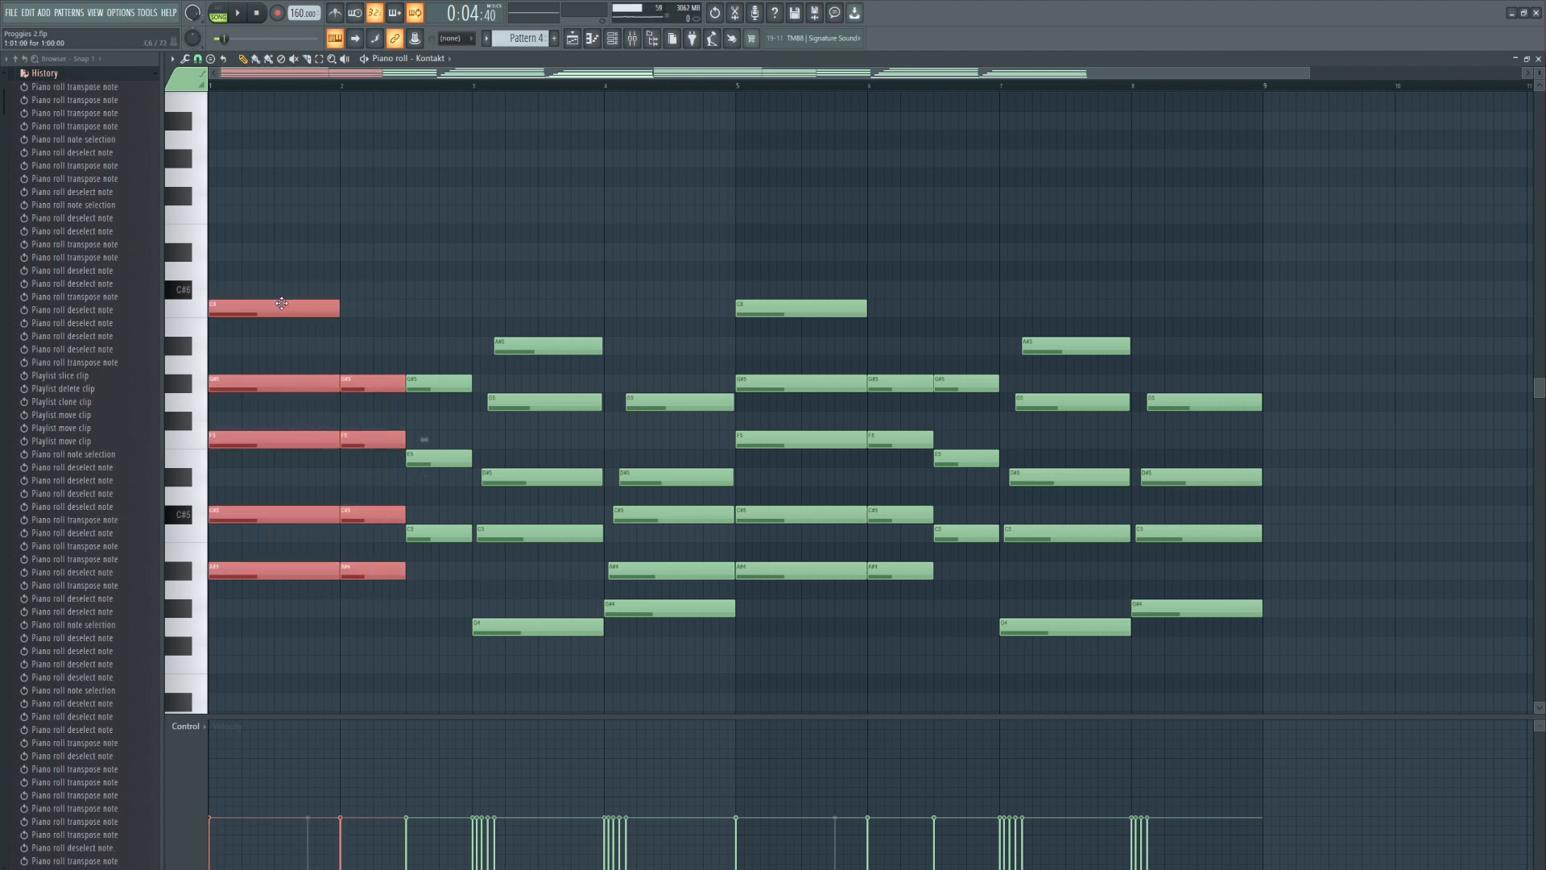
Step: Try the top note of Pattern 4's bar 3 chord two semitones lower, then another octave lower and back up
{"action": "left_click_drag", "start_coordinate": [569, 280], "coordinate": [543, 555]}
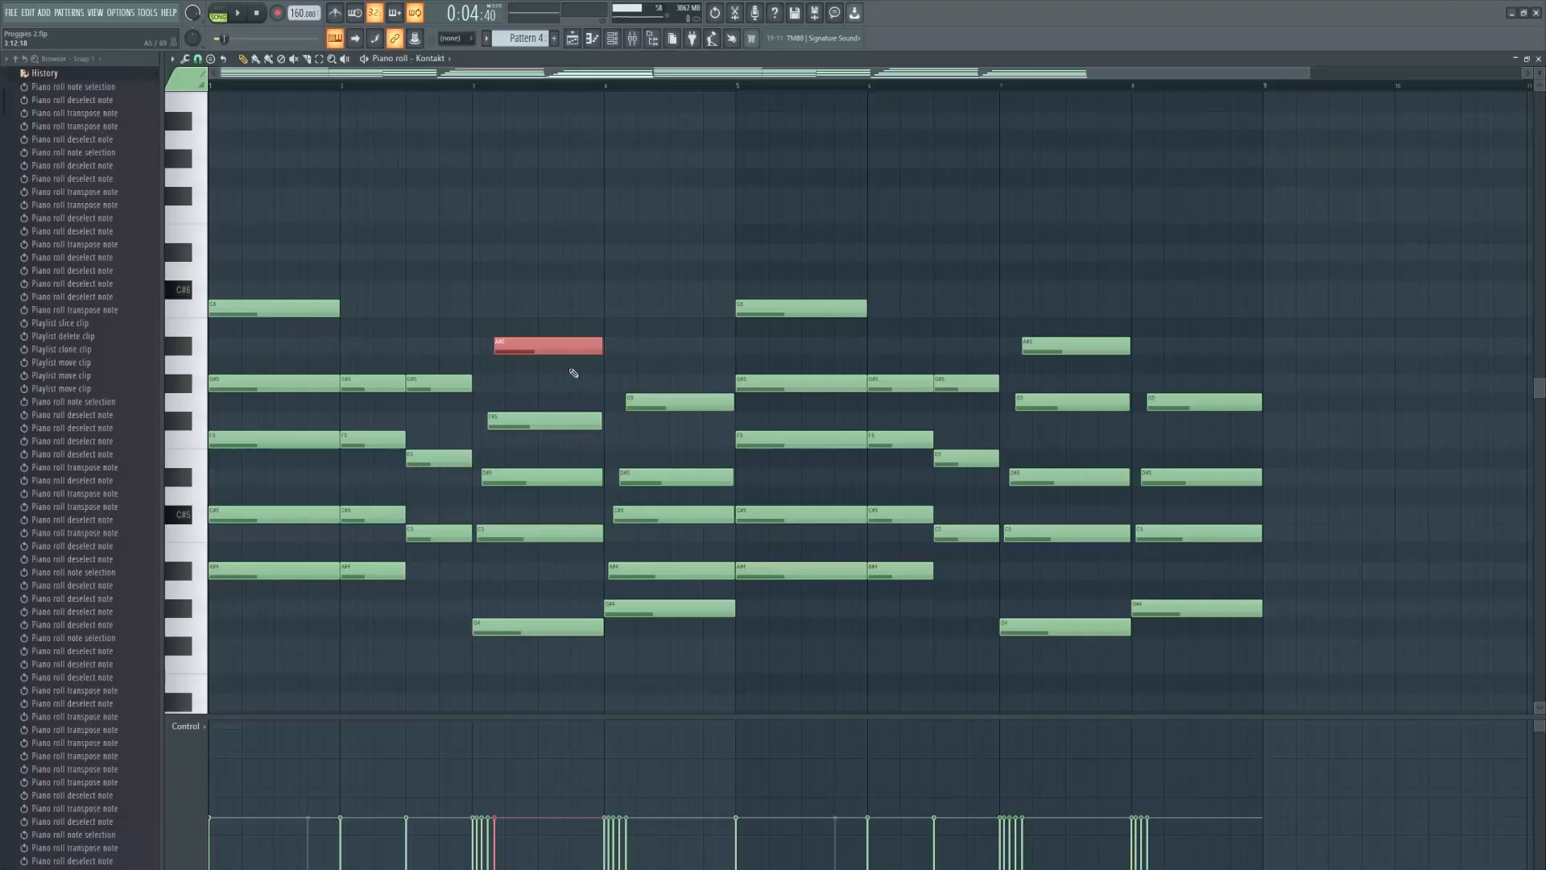
{"action": "key", "text": "Down"}
{"action": "key", "text": "Down"}
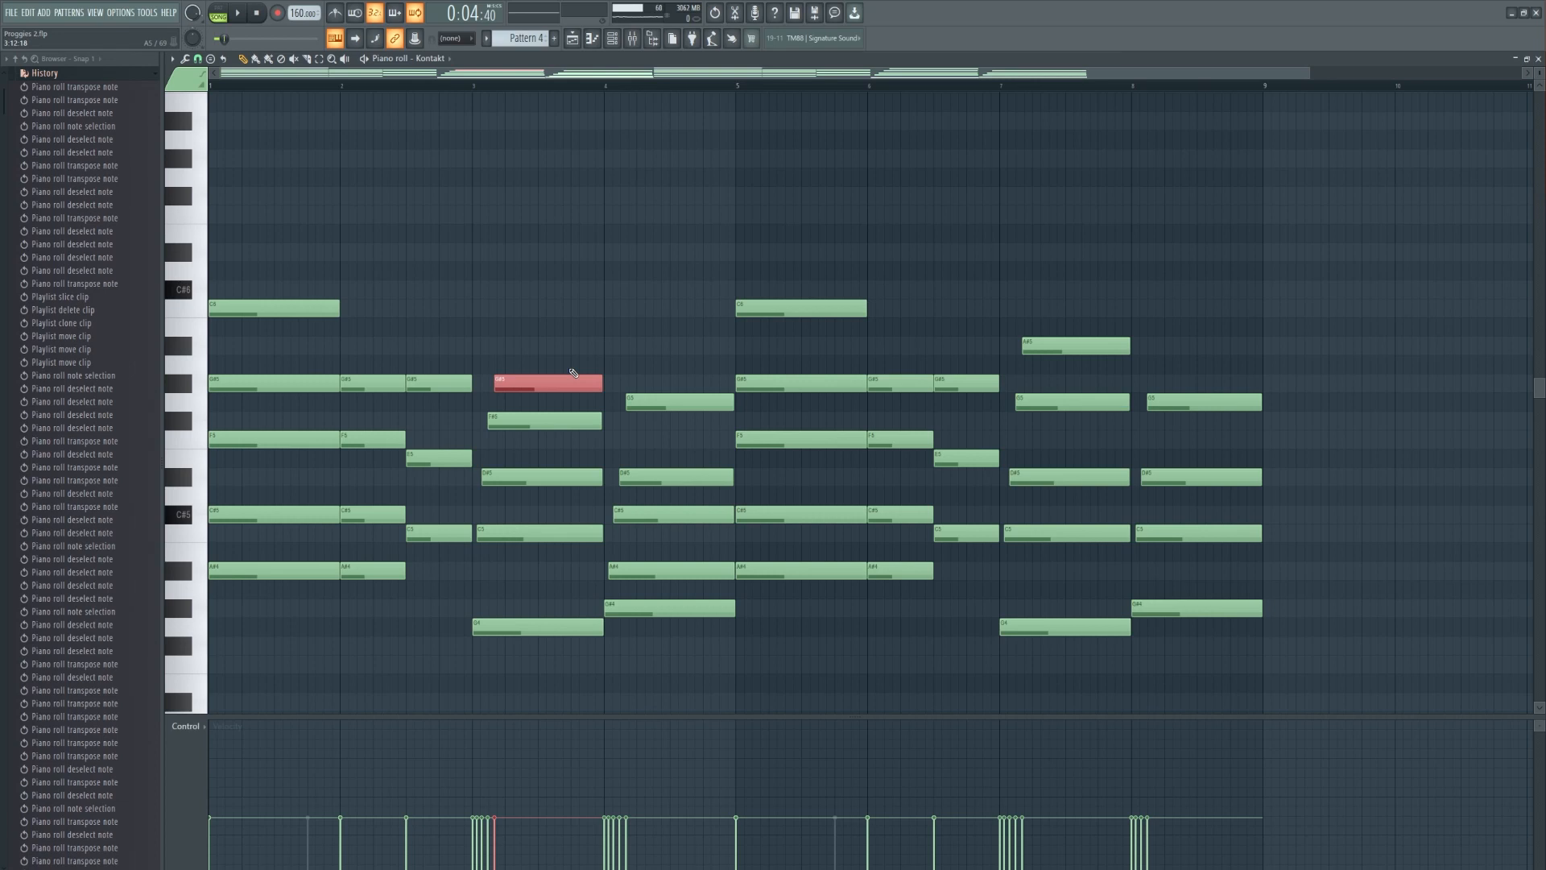
{"action": "right_click", "coordinate": [534, 384]}
{"action": "key", "text": "ctrl+z"}
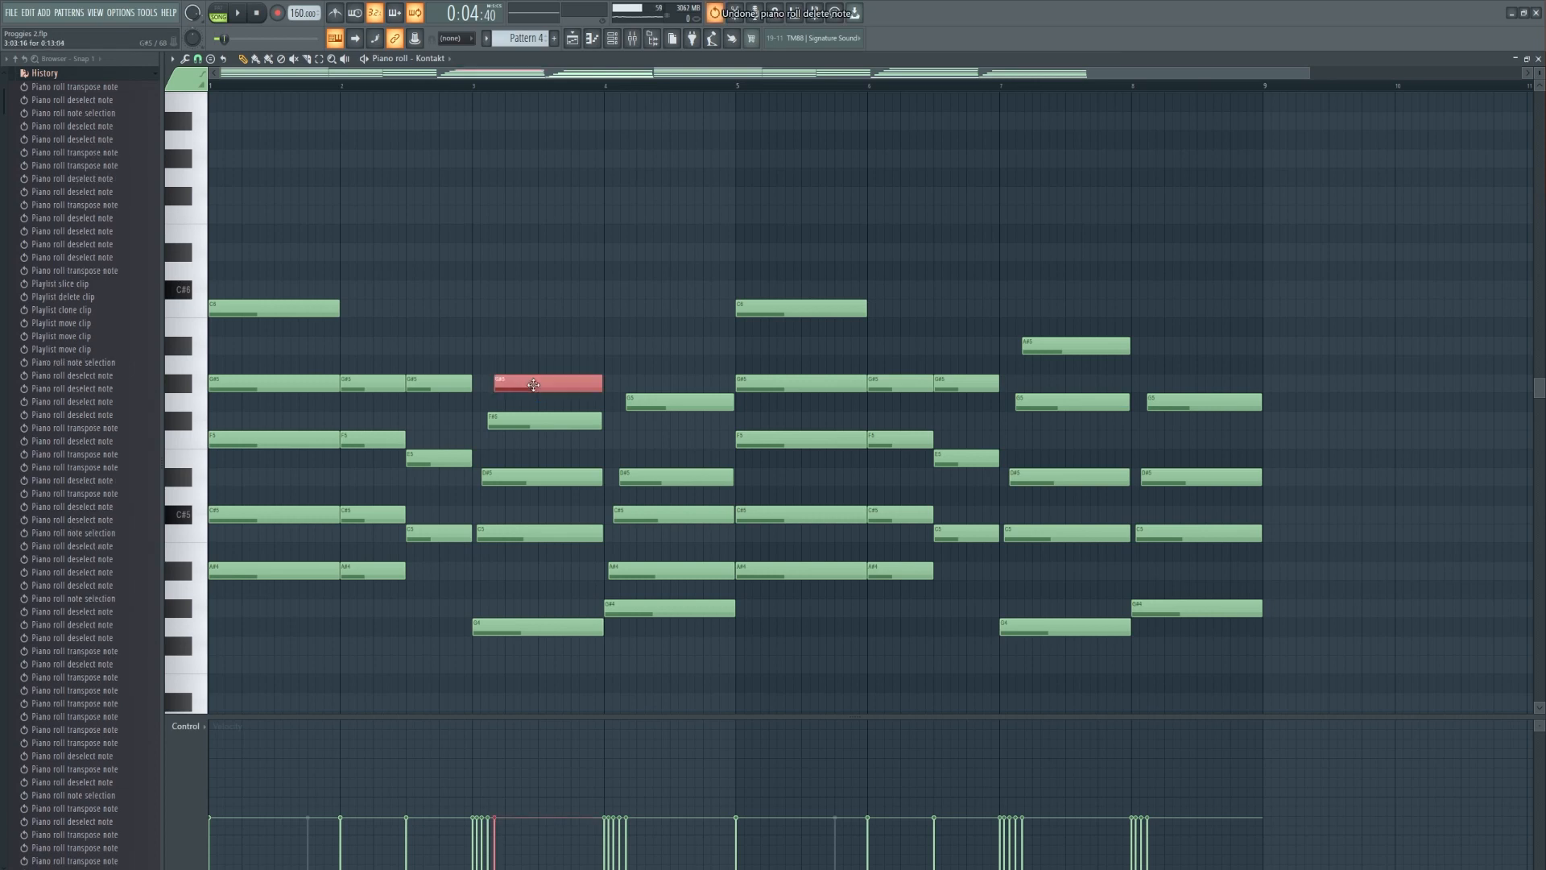
{"action": "key", "text": "ctrl+Down"}
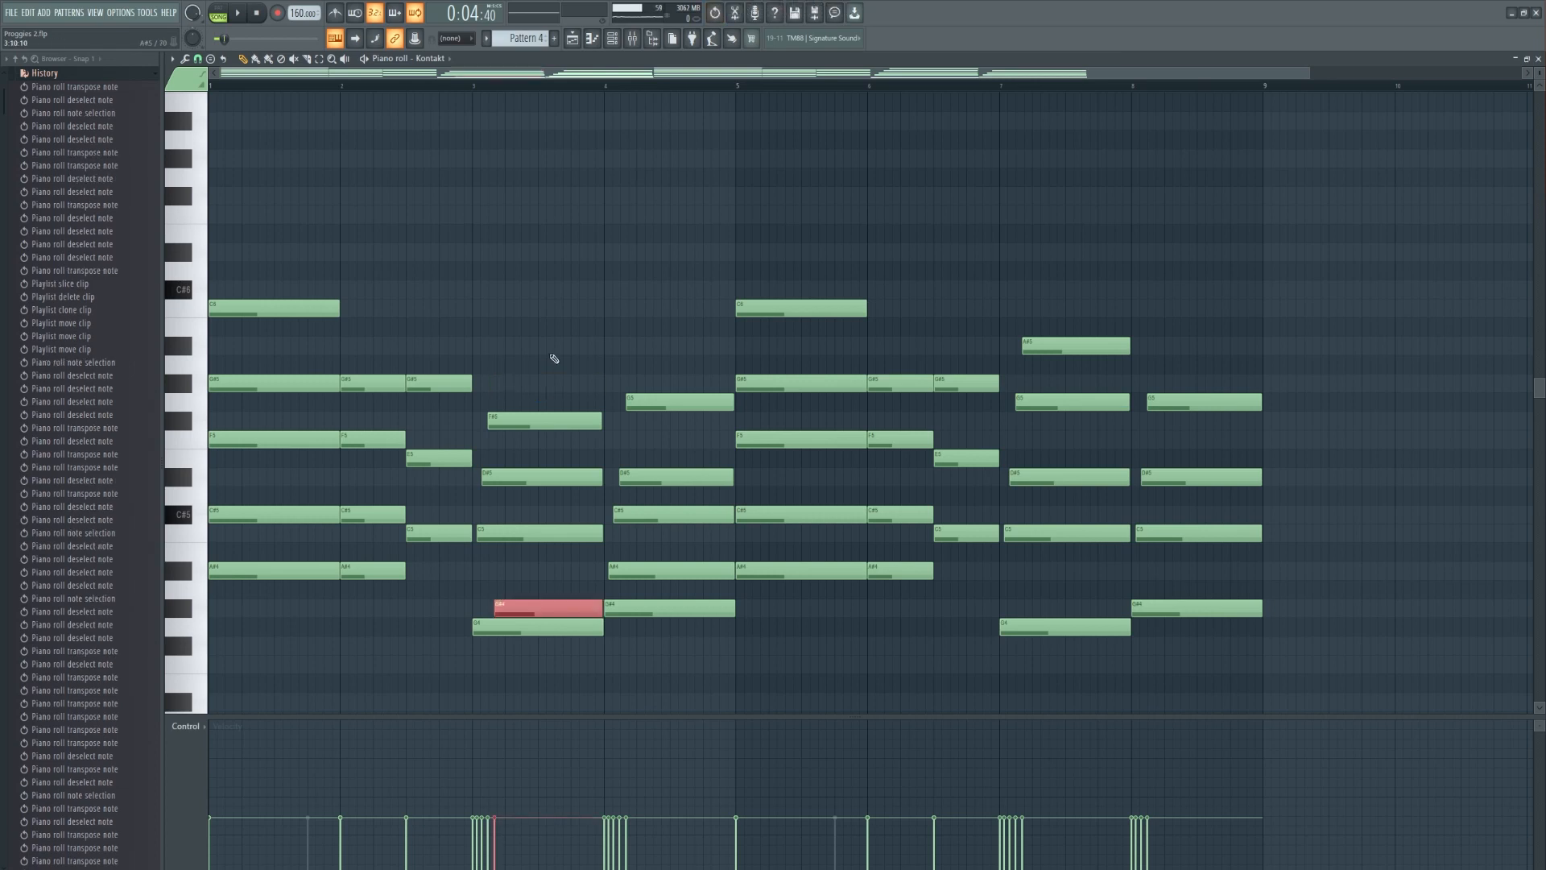
{"action": "key", "text": "ctrl+Up"}
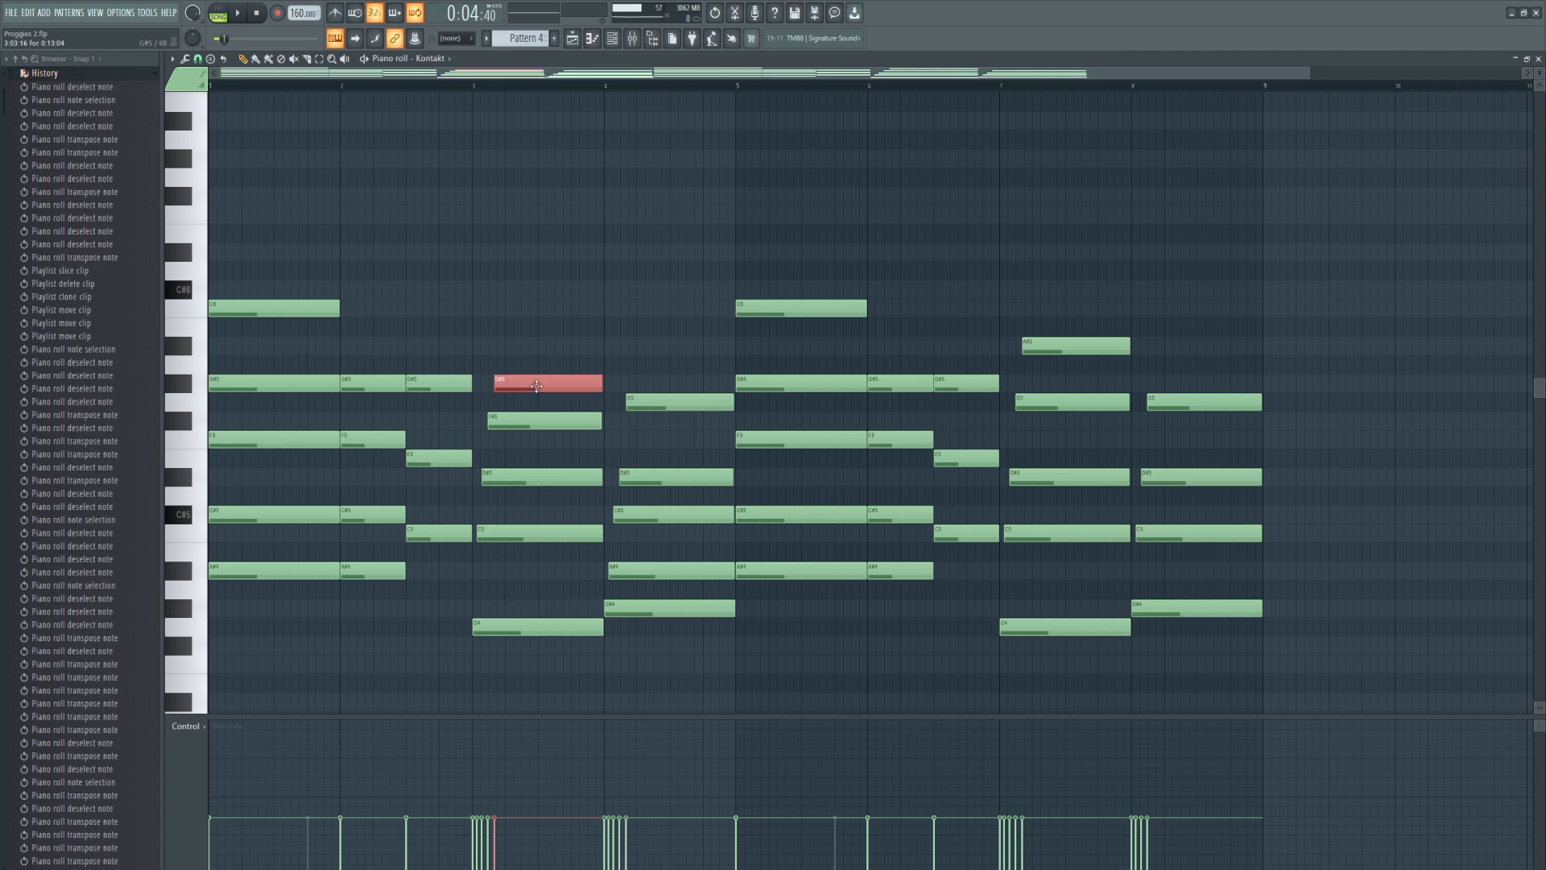
Step: Replace the lowered top note of Pattern 4's bar 3 chord with an A#5 note extended to the end of the bar
{"action": "right_click", "coordinate": [536, 386]}
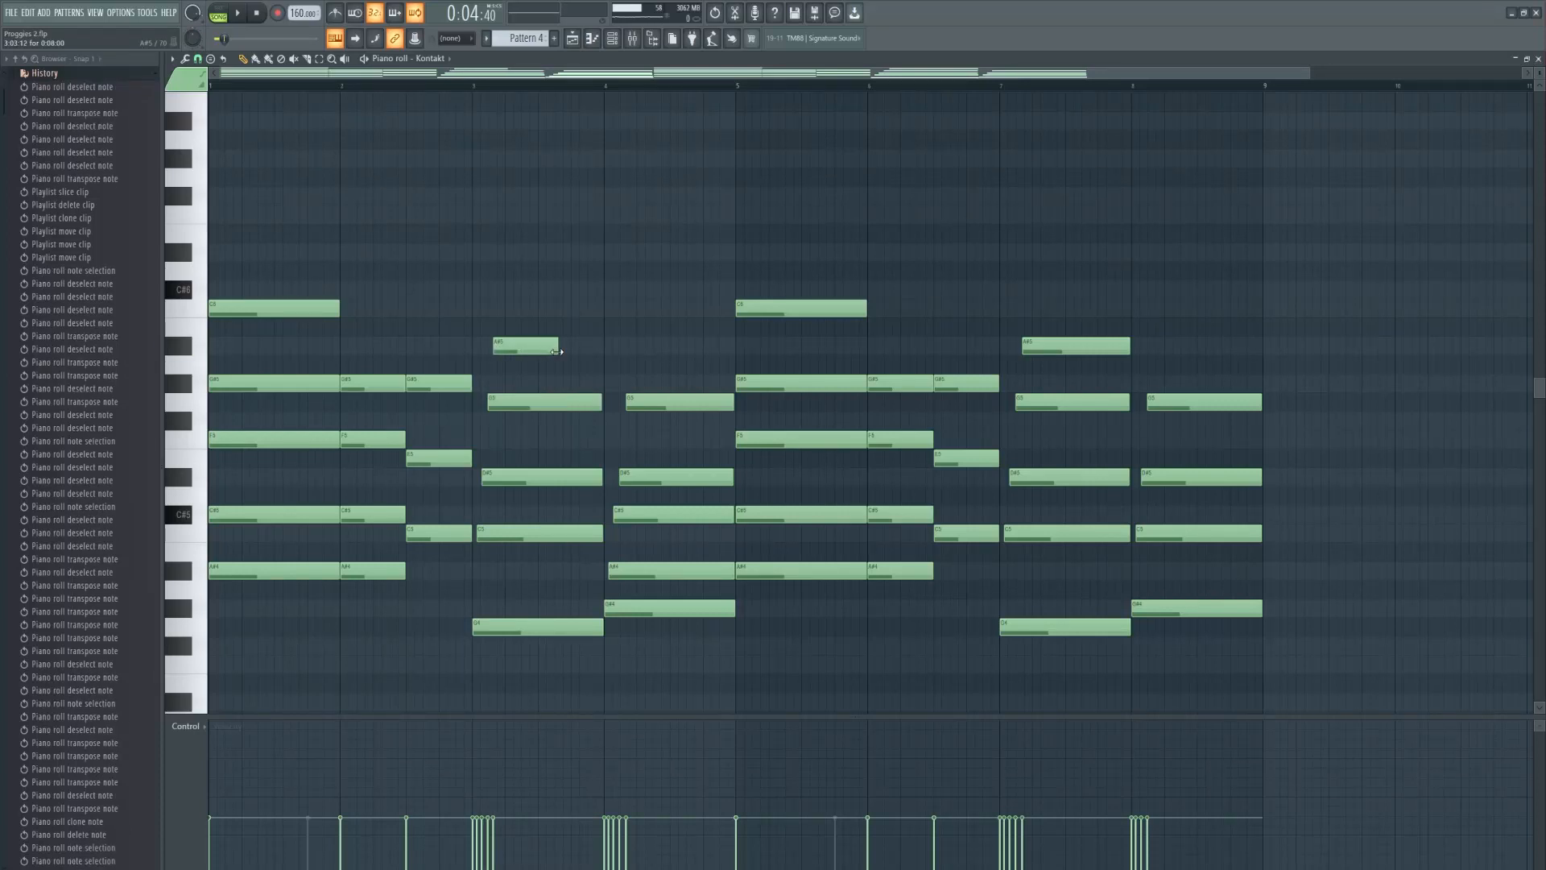
{"action": "left_click_drag", "start_coordinate": [556, 351], "coordinate": [605, 351]}
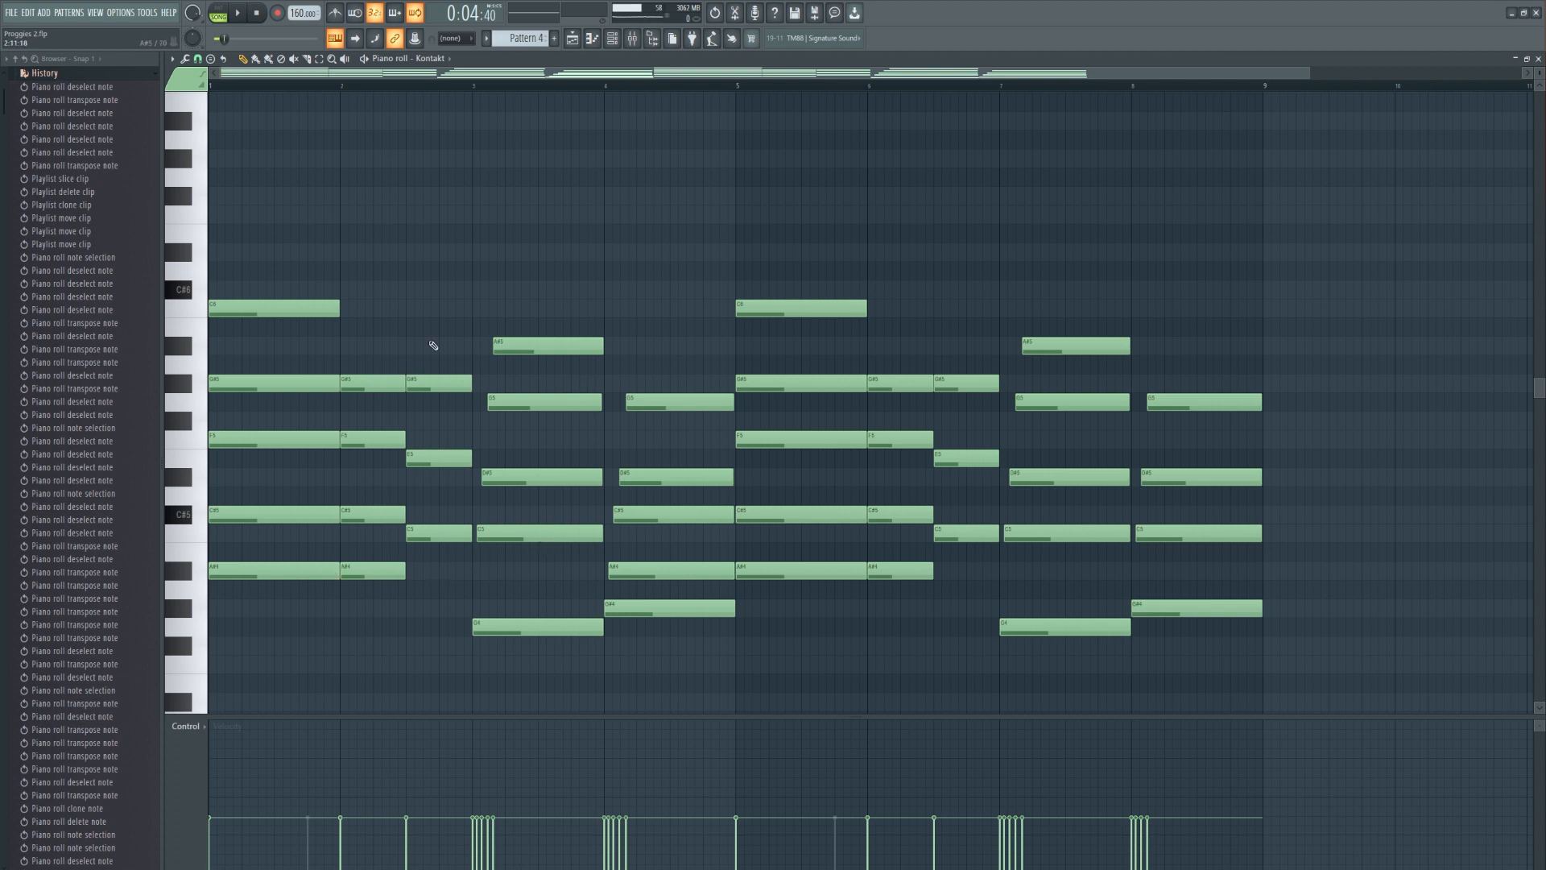
Step: Try lowering the two upper notes of Pattern 4's last bar 2 chord by semitones, restore them, and try an extra A#5 on top
{"action": "left_click_drag", "start_coordinate": [432, 339], "coordinate": [435, 556]}
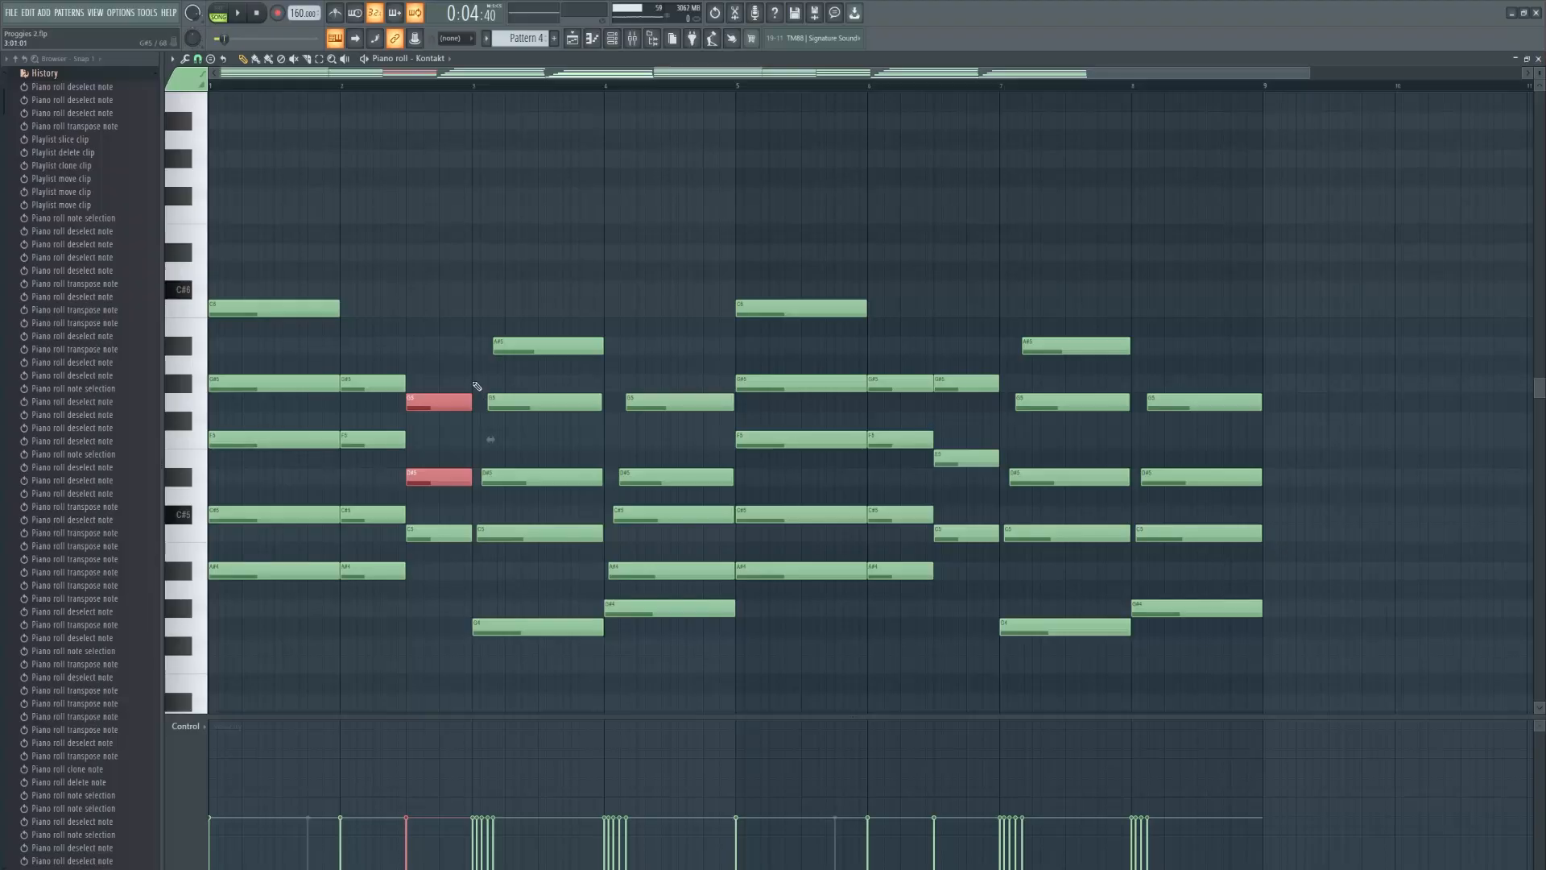
{"action": "left_click", "coordinate": [451, 477], "text": "ctrl"}
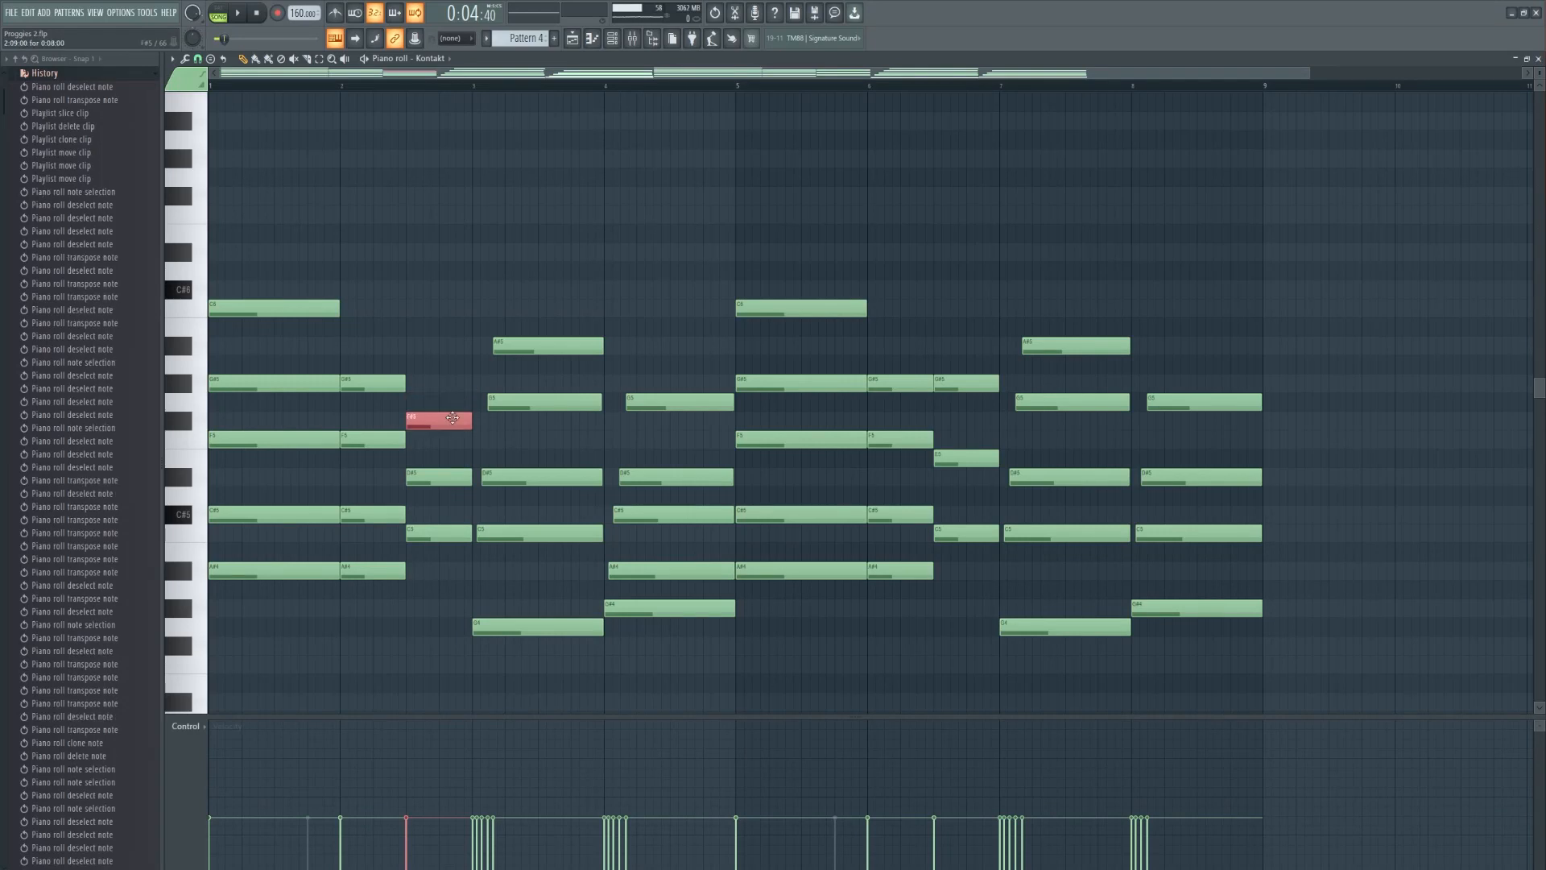
{"action": "left_click_drag", "start_coordinate": [451, 395], "coordinate": [449, 498]}
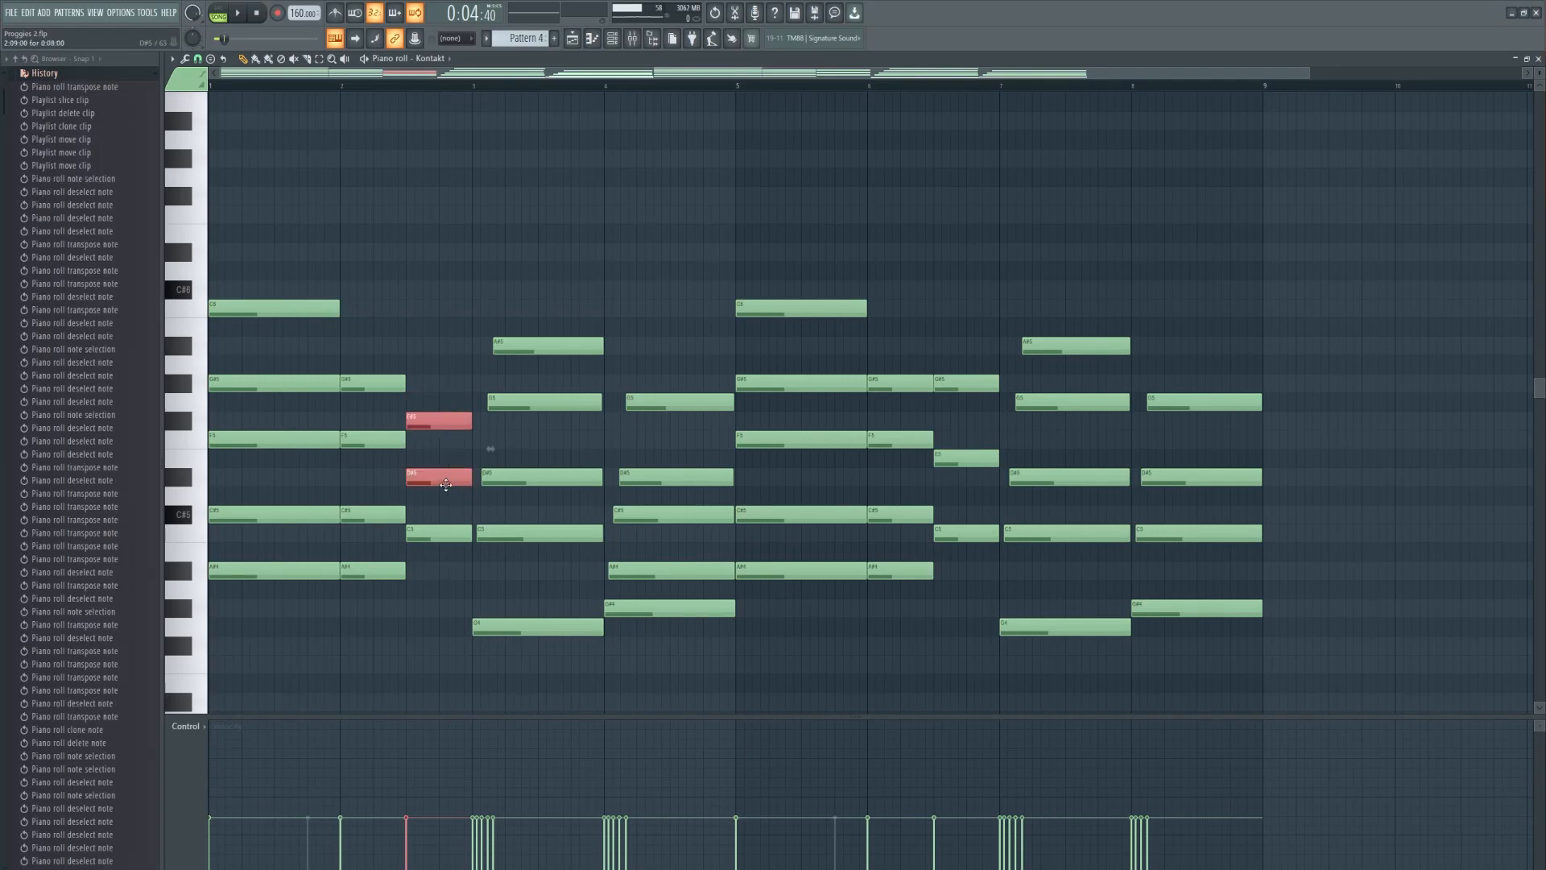
{"action": "key", "text": "Up"}
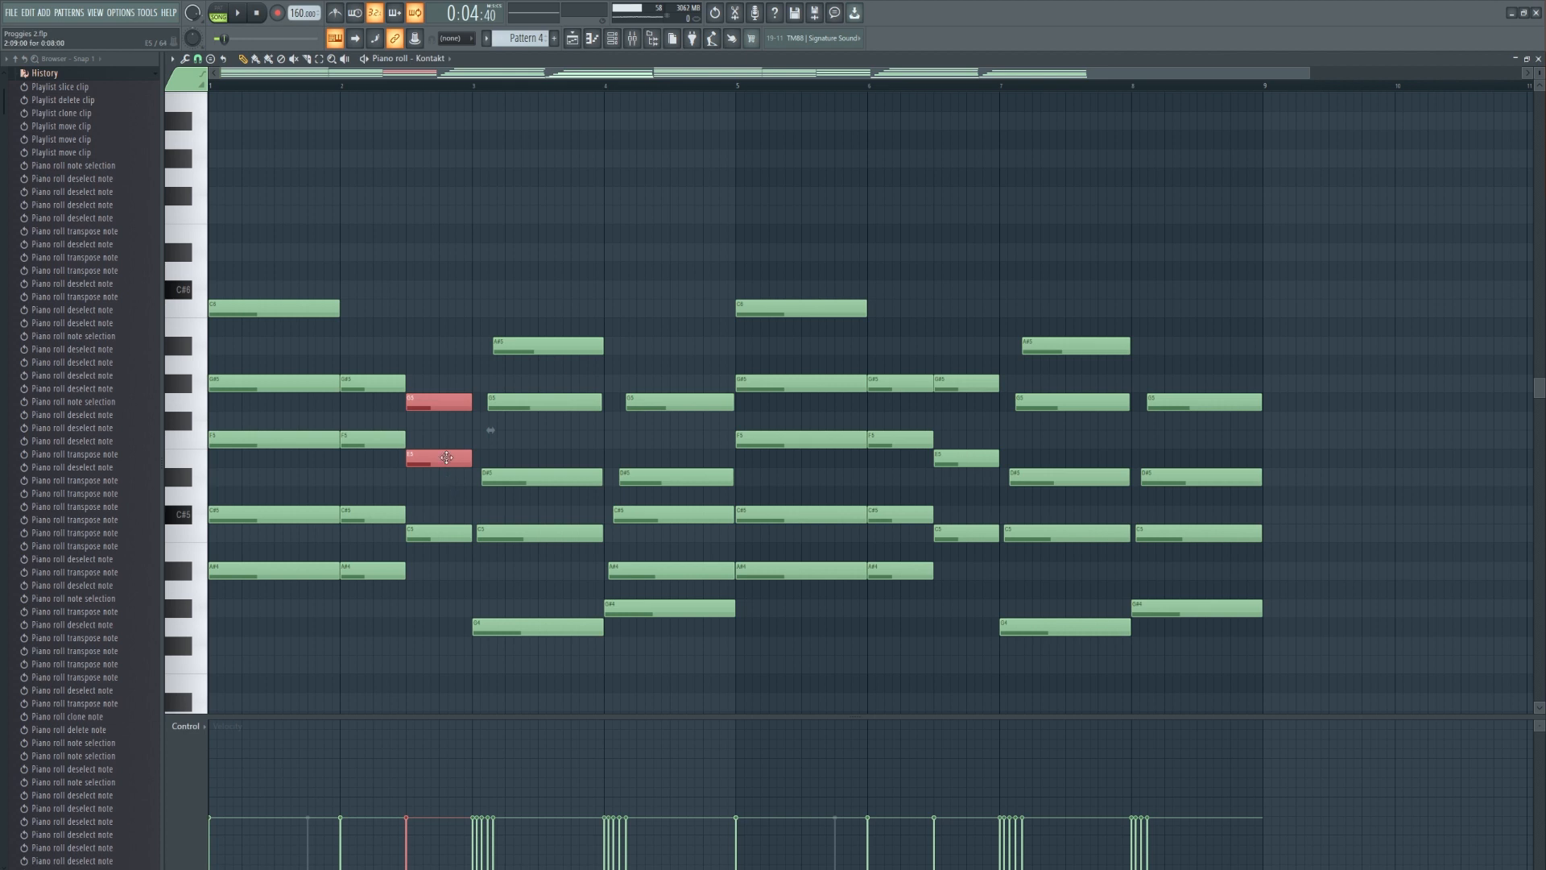
{"action": "left_click", "coordinate": [447, 457], "text": "ctrl"}
{"action": "key", "text": "Up"}
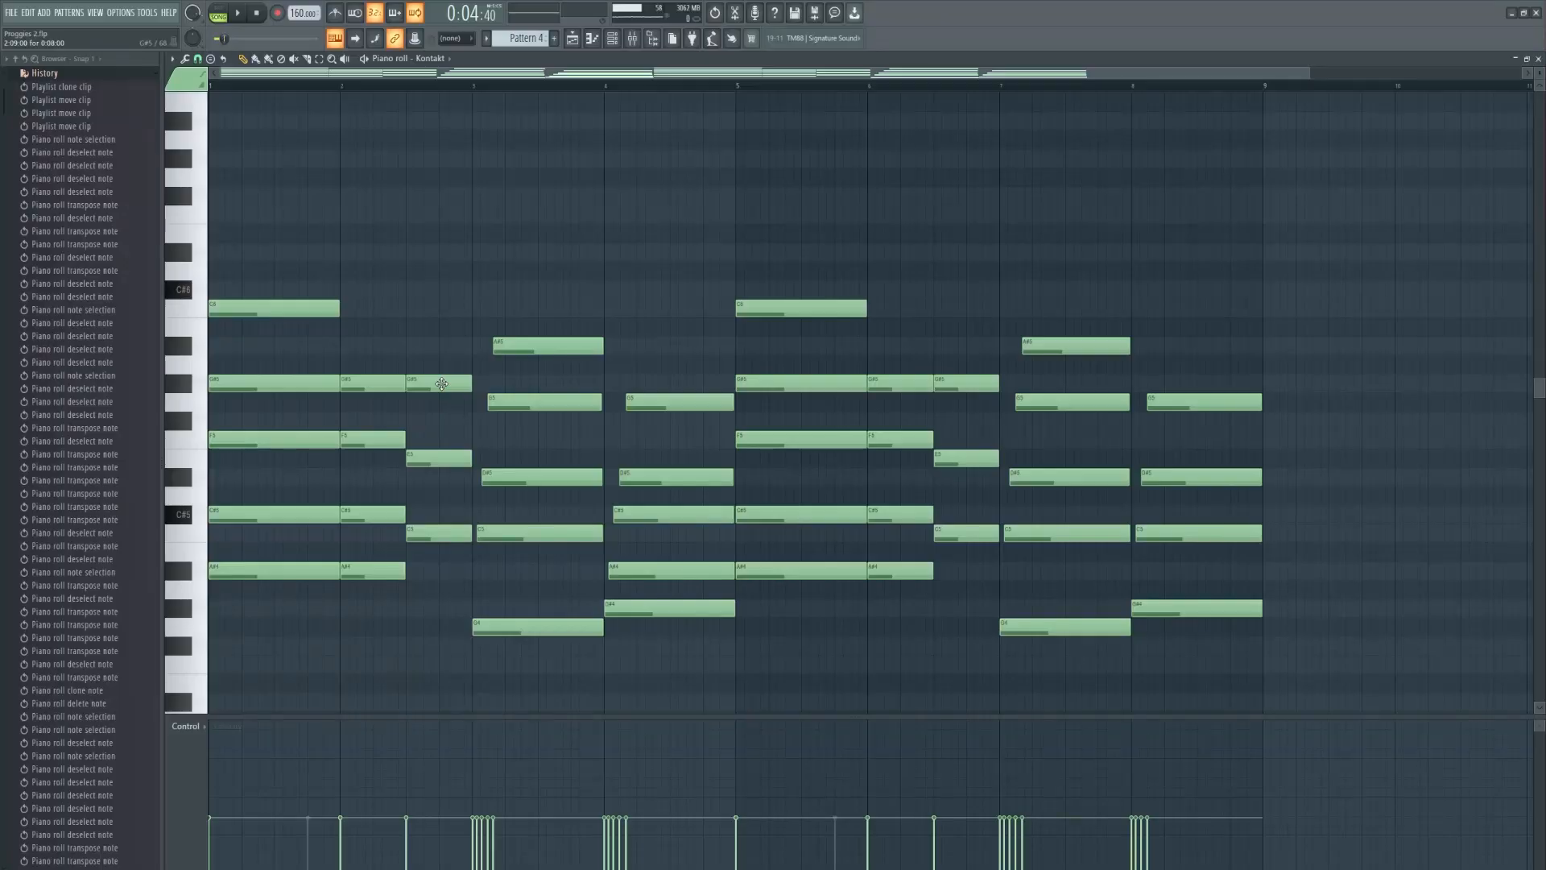
{"action": "left_click_drag", "start_coordinate": [442, 384], "coordinate": [442, 342]}
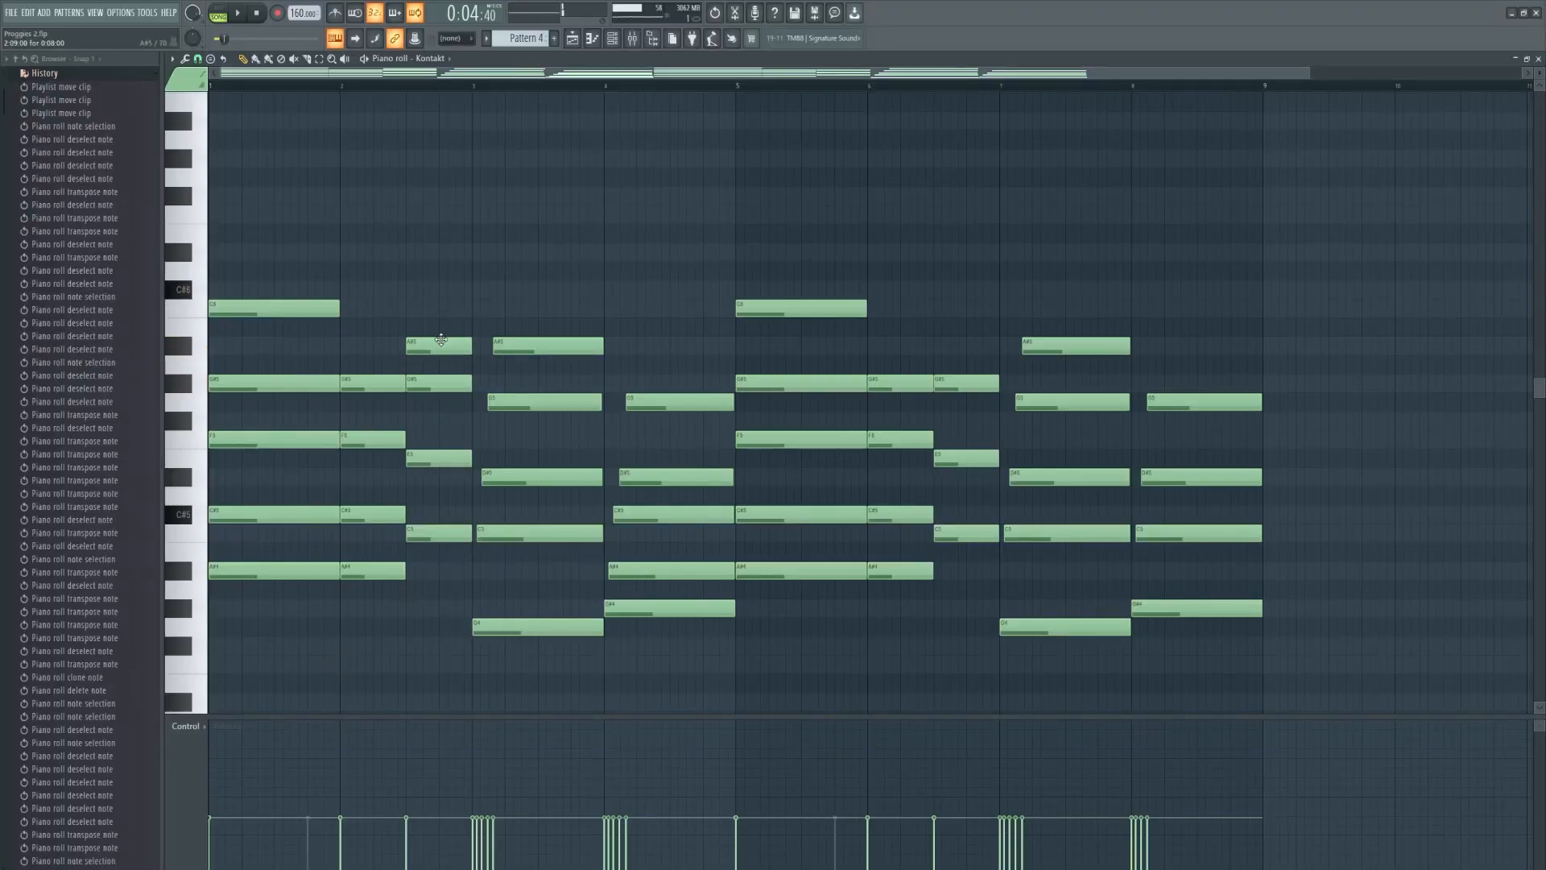
{"action": "right_click", "coordinate": [440, 347]}
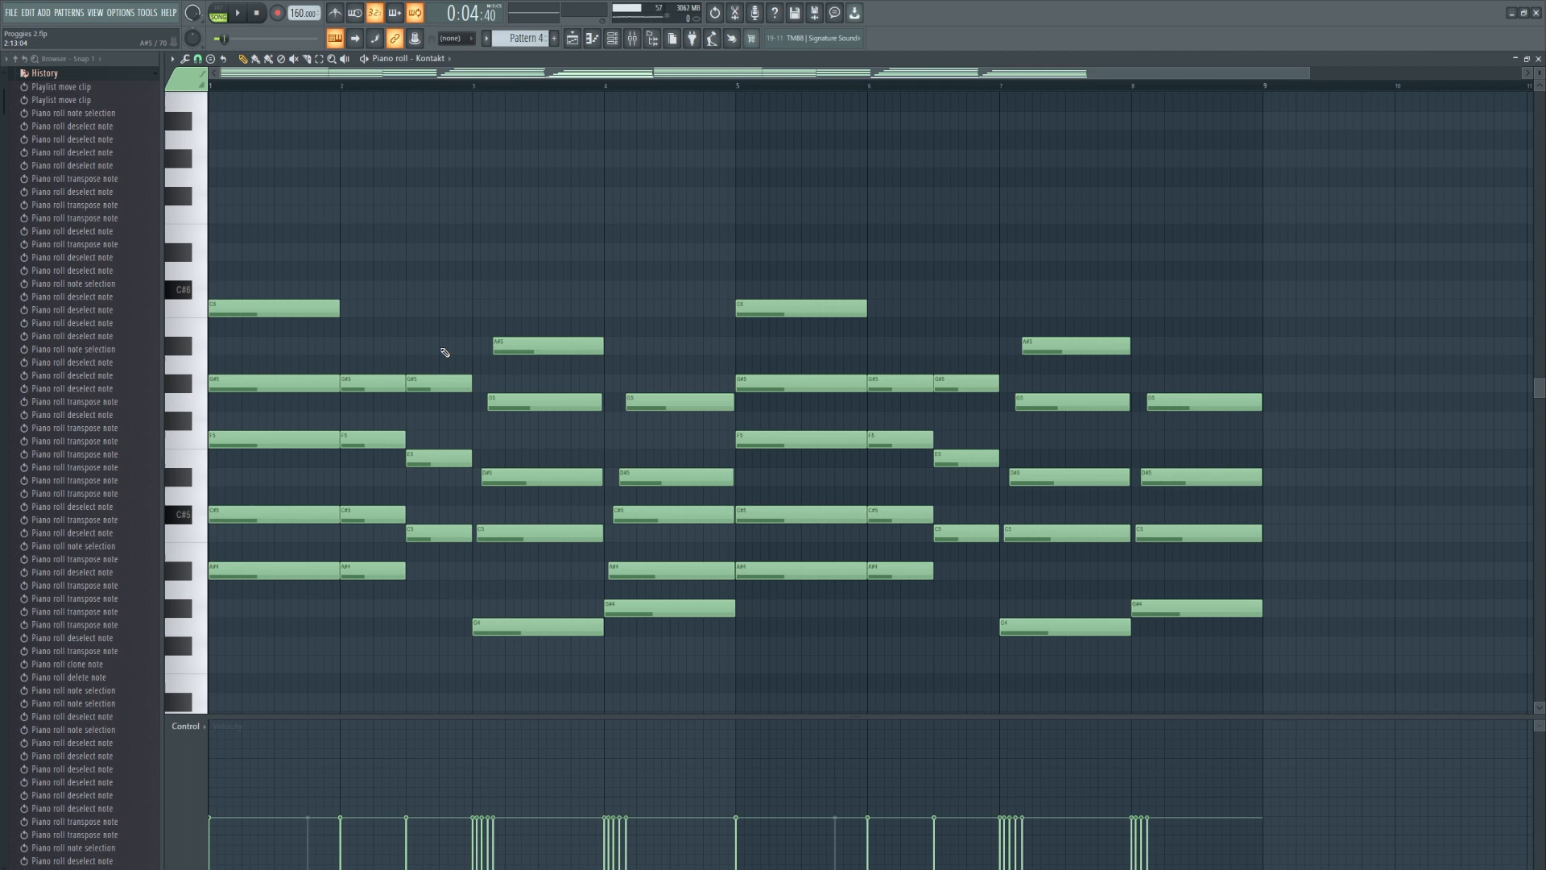
Step: Select the last chord of bar 2 and the bar 3 chord to compare them, and undo the octave raise in bar 4's chord
{"action": "left_click_drag", "start_coordinate": [323, 591], "coordinate": [356, 621]}
{"action": "left_click_drag", "start_coordinate": [442, 336], "coordinate": [444, 394]}
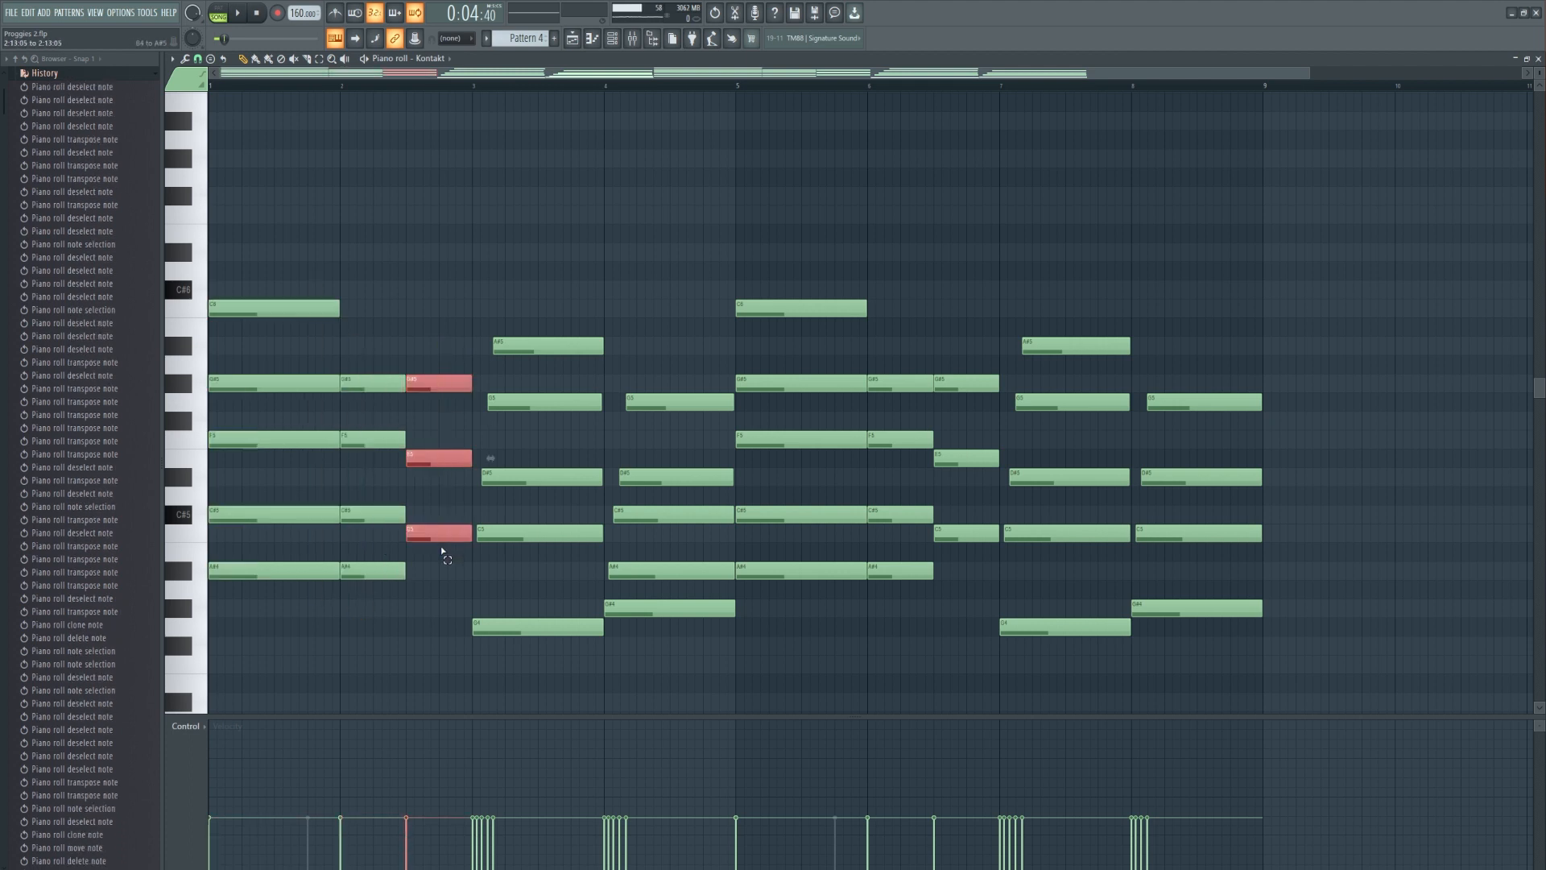
{"action": "left_click_drag", "start_coordinate": [553, 318], "coordinate": [555, 523]}
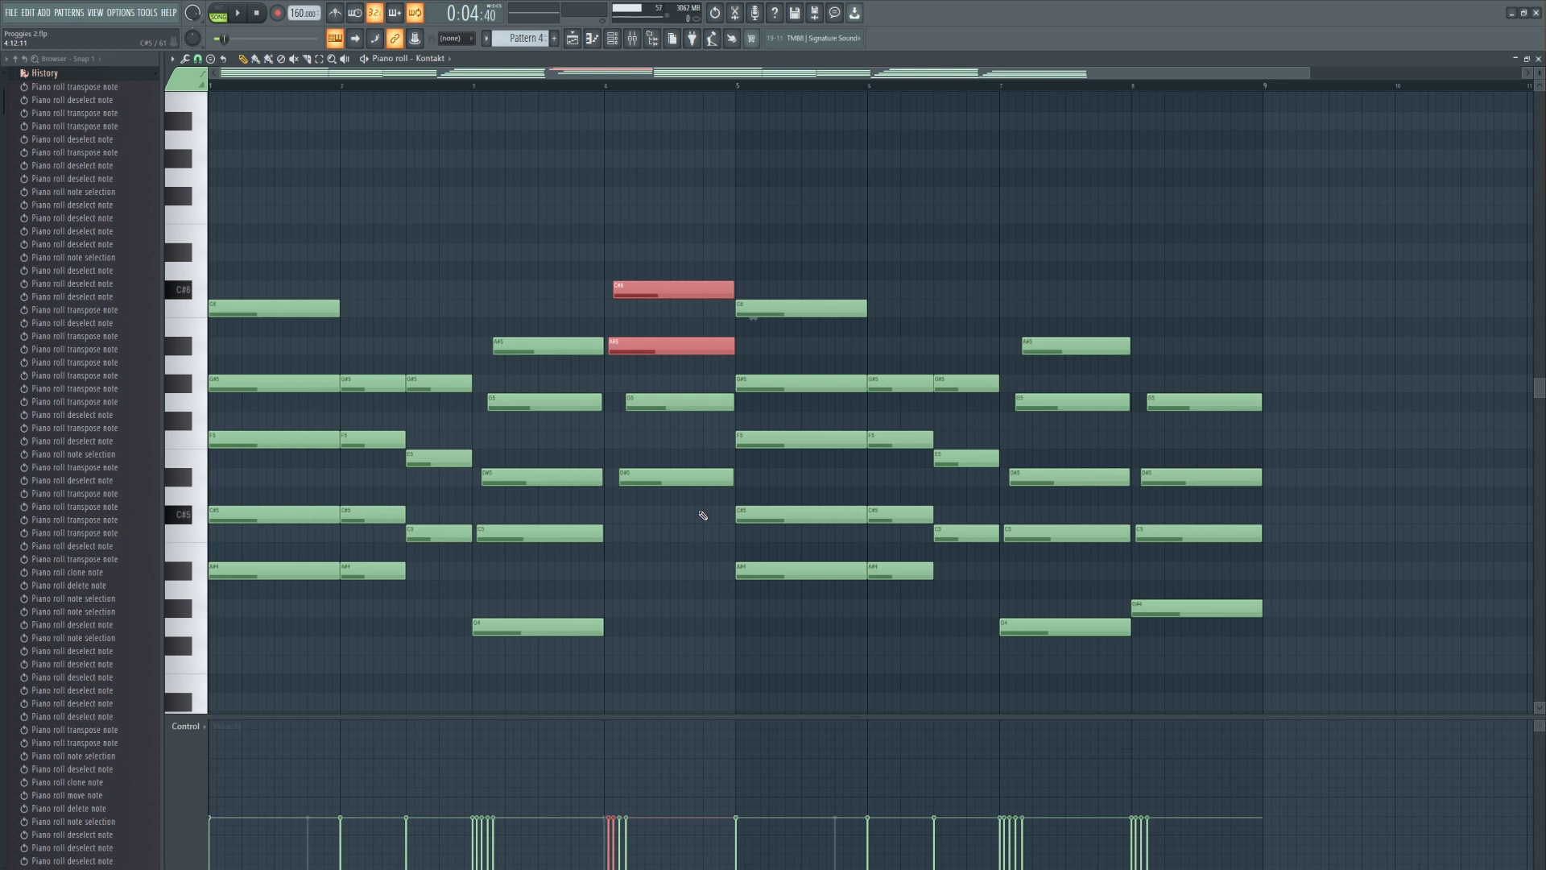
{"action": "key", "text": "ctrl+z"}
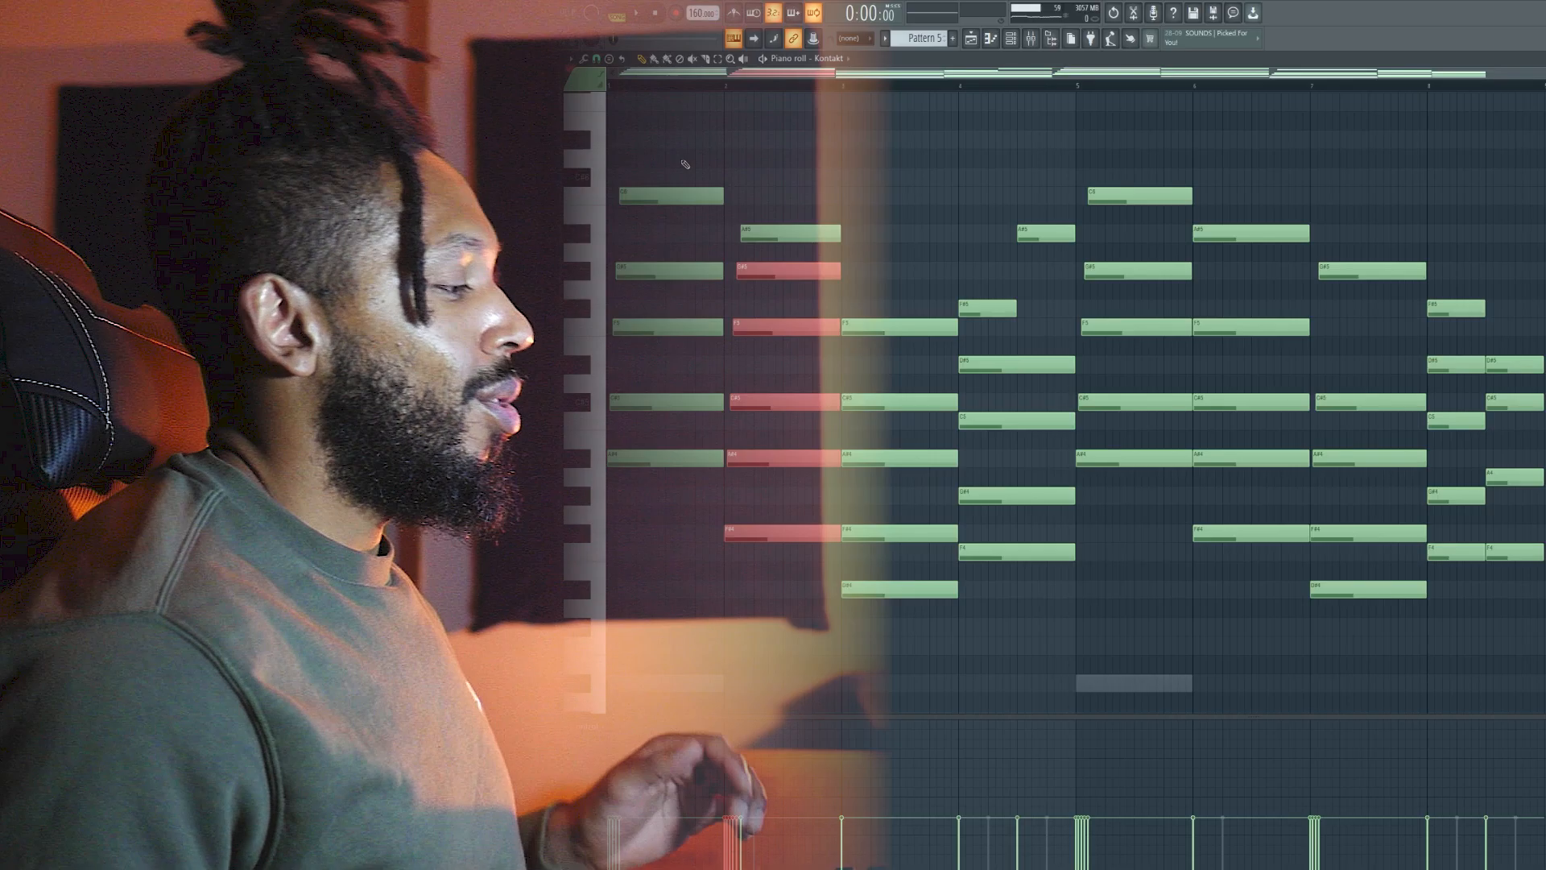
Step: Select the chords of bars 1 to 4 in Pattern 5 one after another, going through them twice, and clear the selection
{"action": "left_click_drag", "start_coordinate": [682, 162], "coordinate": [653, 406]}
{"action": "left_click_drag", "start_coordinate": [749, 608], "coordinate": [810, 264]}
{"action": "left_click_drag", "start_coordinate": [880, 320], "coordinate": [942, 671]}
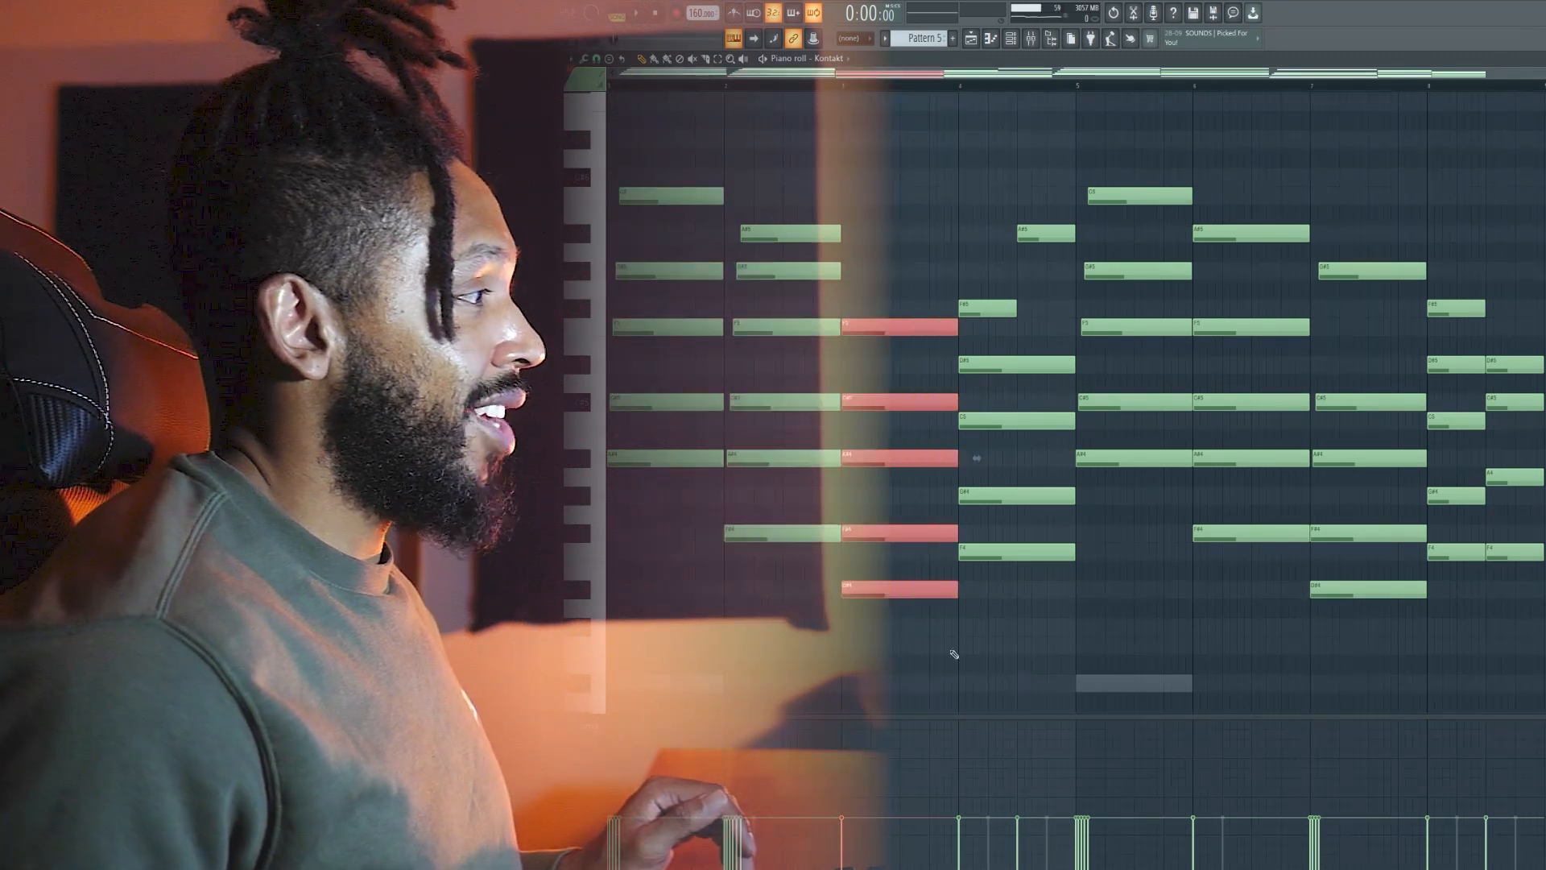
{"action": "left_click_drag", "start_coordinate": [1041, 615], "coordinate": [1051, 357]}
{"action": "left_click_drag", "start_coordinate": [684, 522], "coordinate": [705, 164]}
{"action": "left_click_drag", "start_coordinate": [770, 579], "coordinate": [807, 268]}
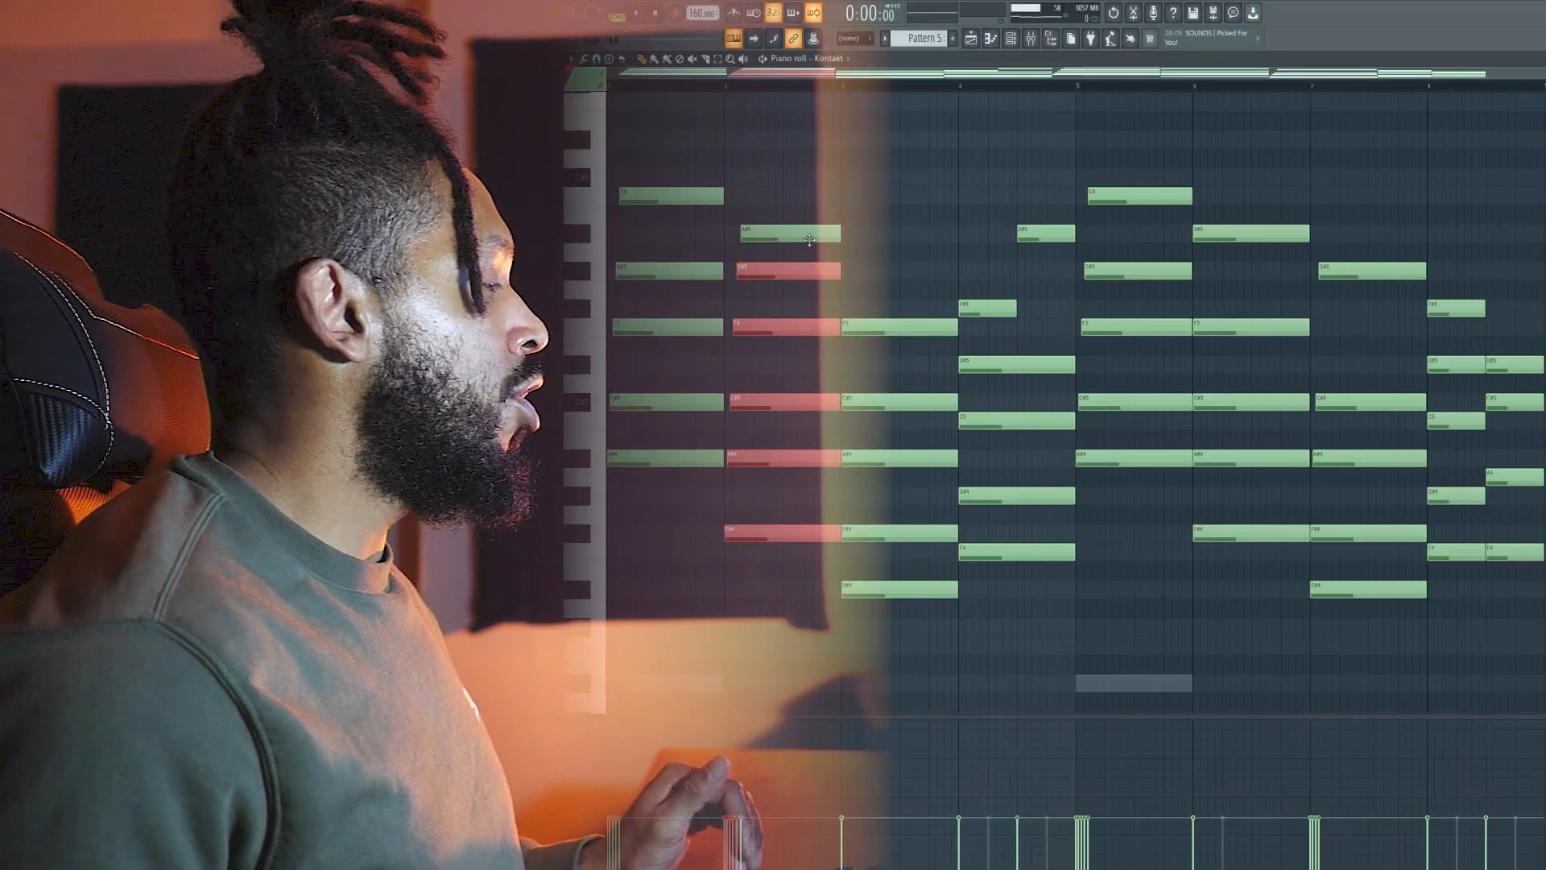
{"action": "left_click_drag", "start_coordinate": [890, 306], "coordinate": [898, 597]}
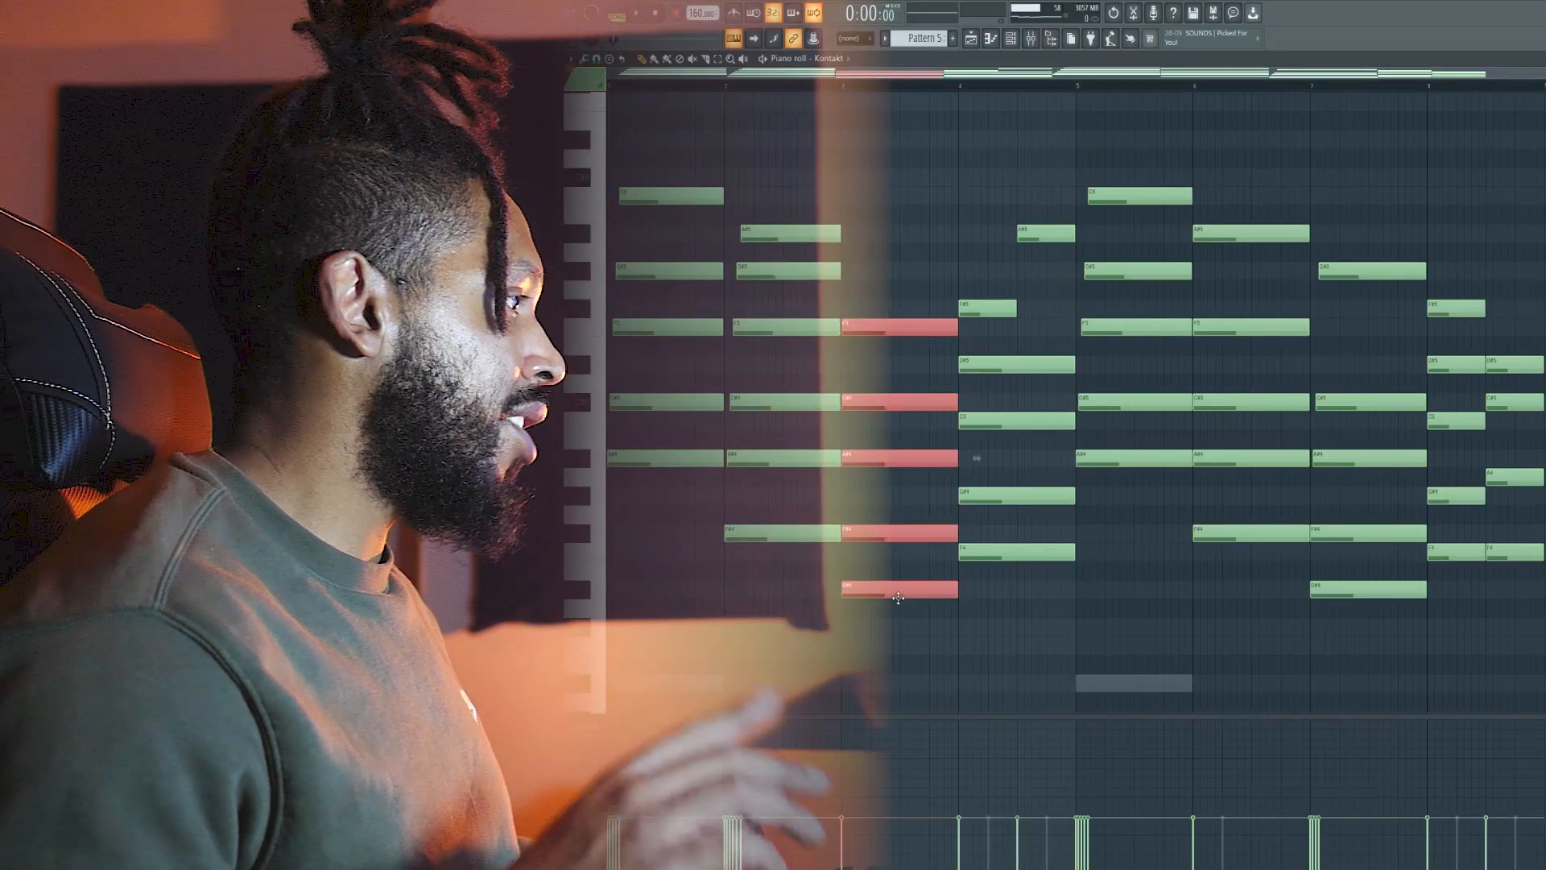
{"action": "left_click_drag", "start_coordinate": [1004, 578], "coordinate": [1021, 290]}
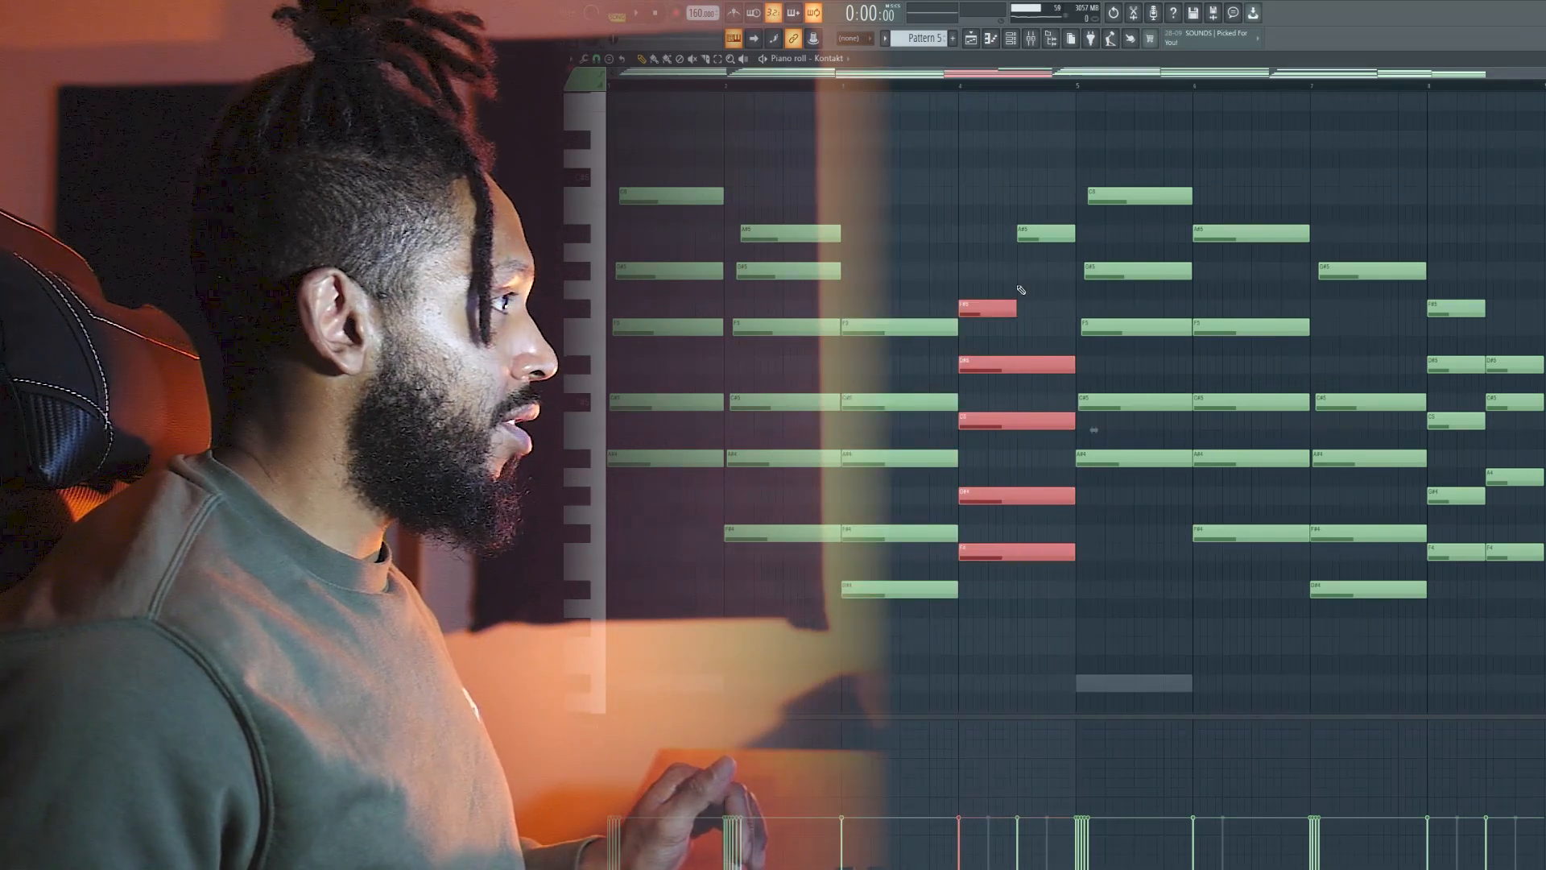
{"action": "key", "text": "ctrl+d"}
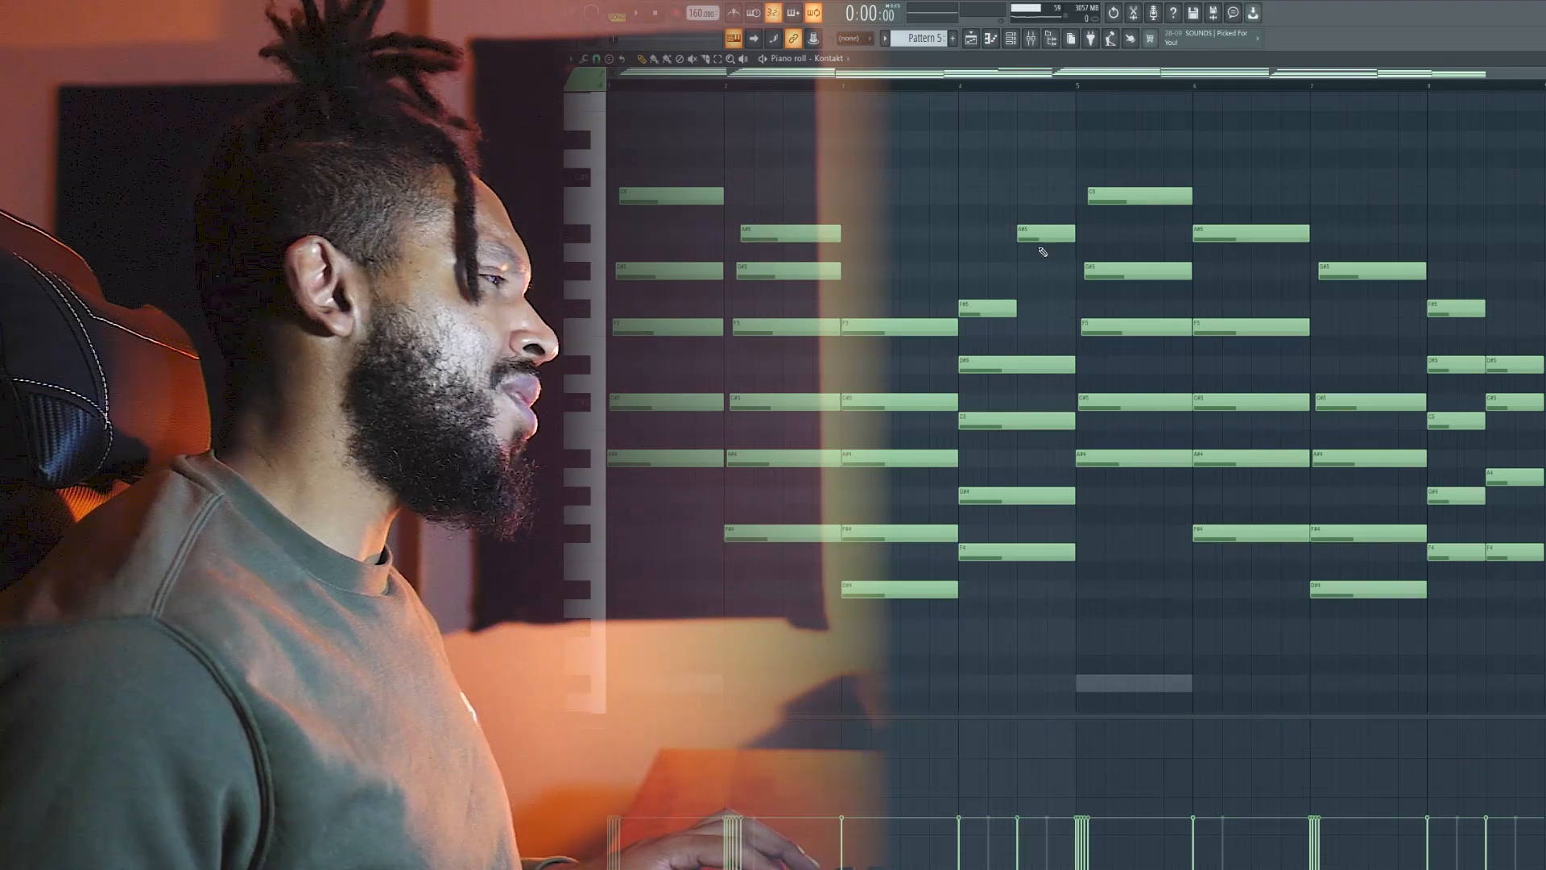
Step: Select the two chords of bar 8 in Pattern 5 in turn to compare their notes, and clear the selection
{"action": "scroll", "coordinate": [1101, 92], "scroll_direction": "down", "scroll_amount": 1}
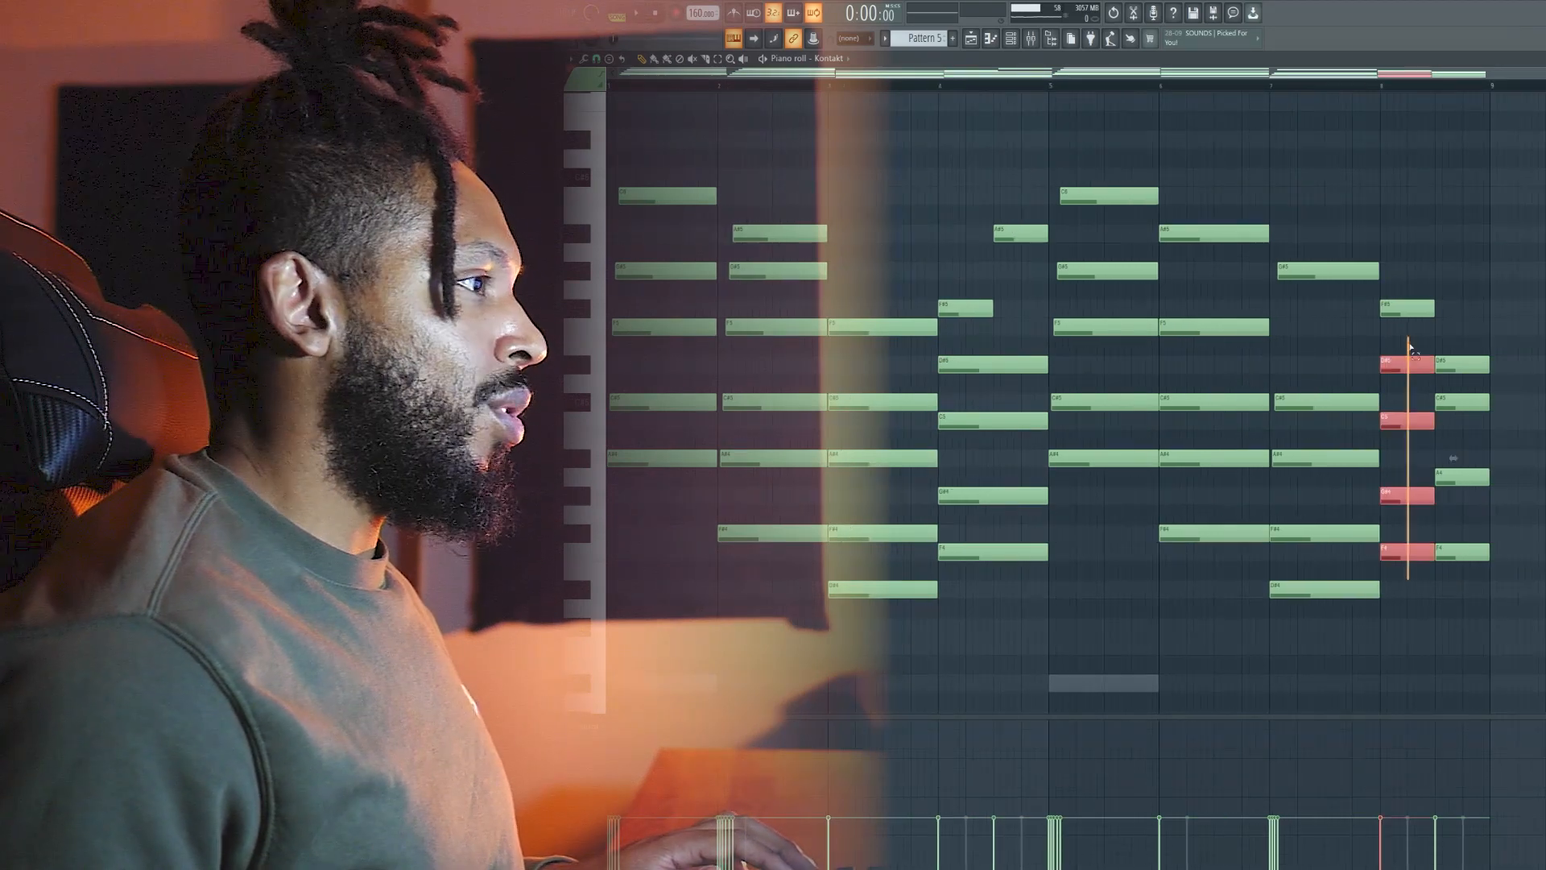
{"action": "left_click", "coordinate": [1462, 364]}
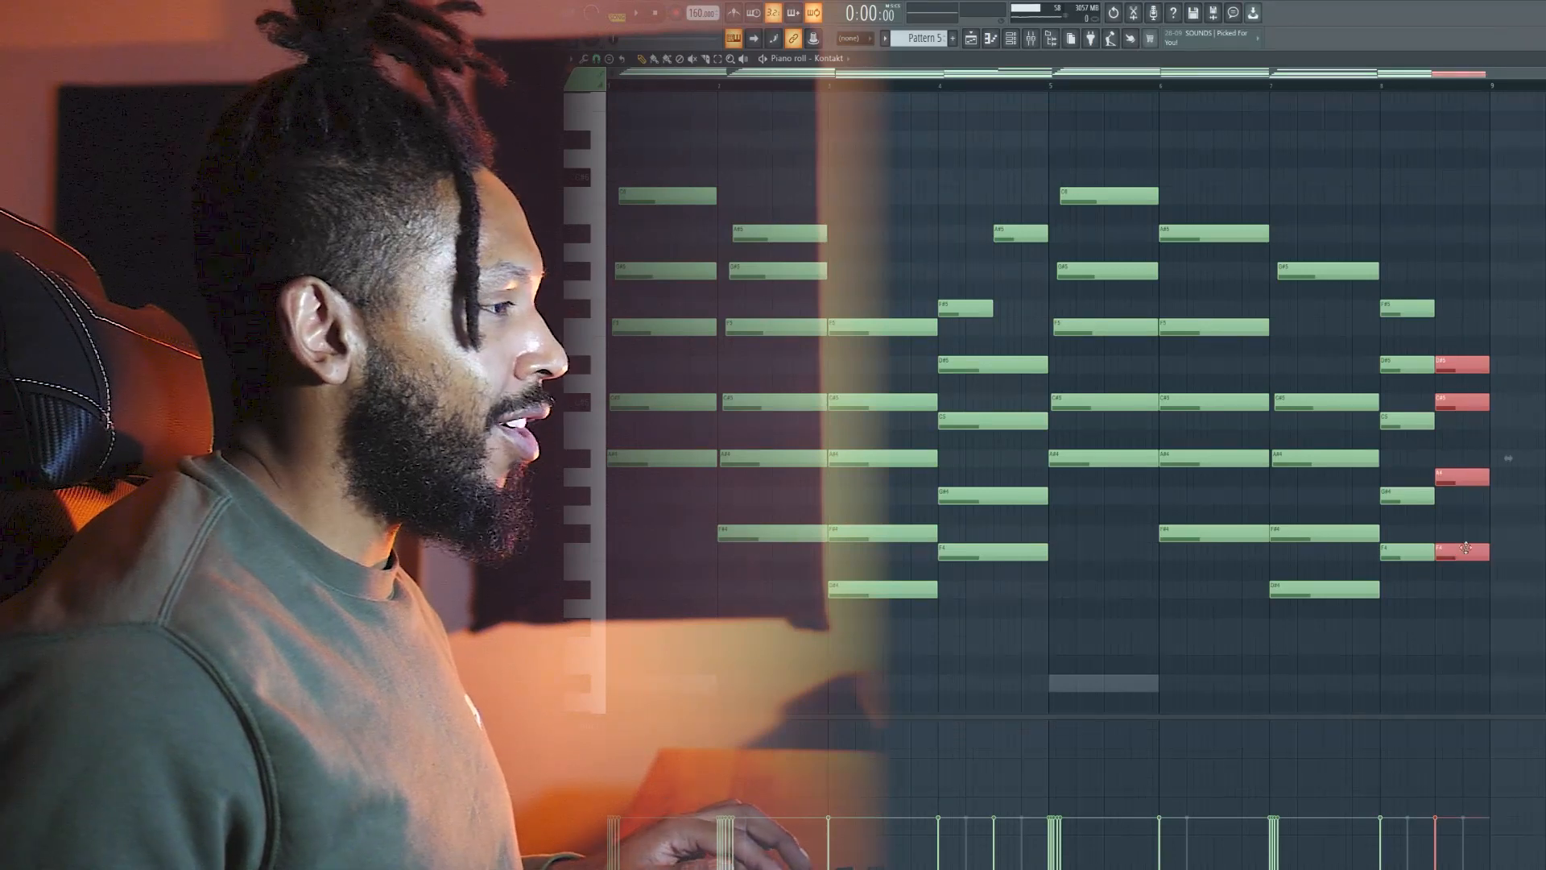
{"action": "key", "text": "ctrl+d"}
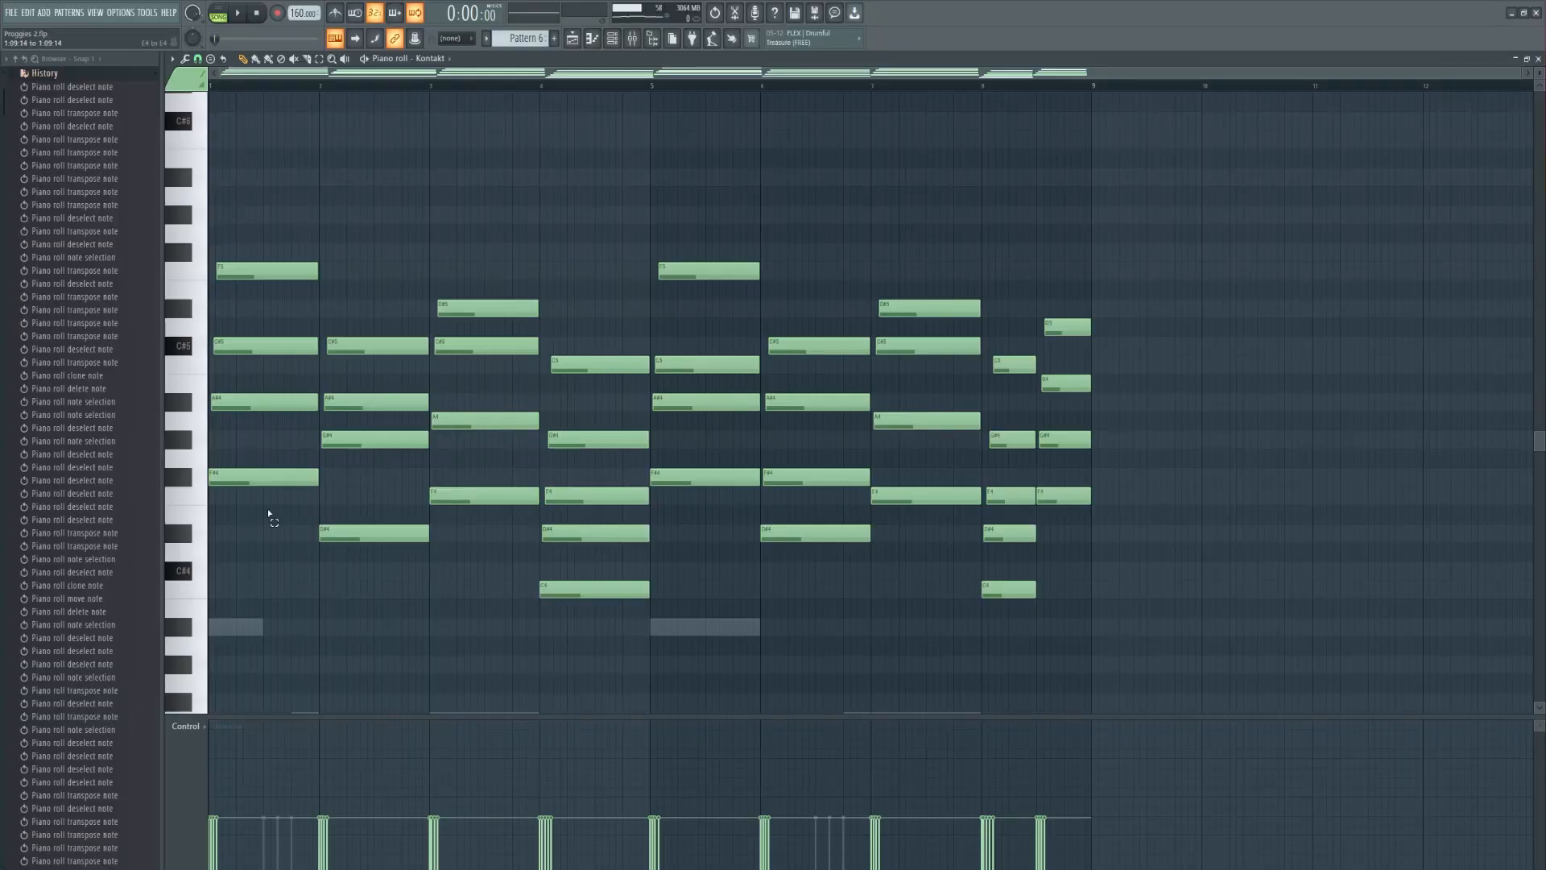
Step: Select the chords of bars 1, 2 and 3 in Pattern 6 in turn to examine their voicings
{"action": "left_click_drag", "start_coordinate": [268, 512], "coordinate": [303, 207]}
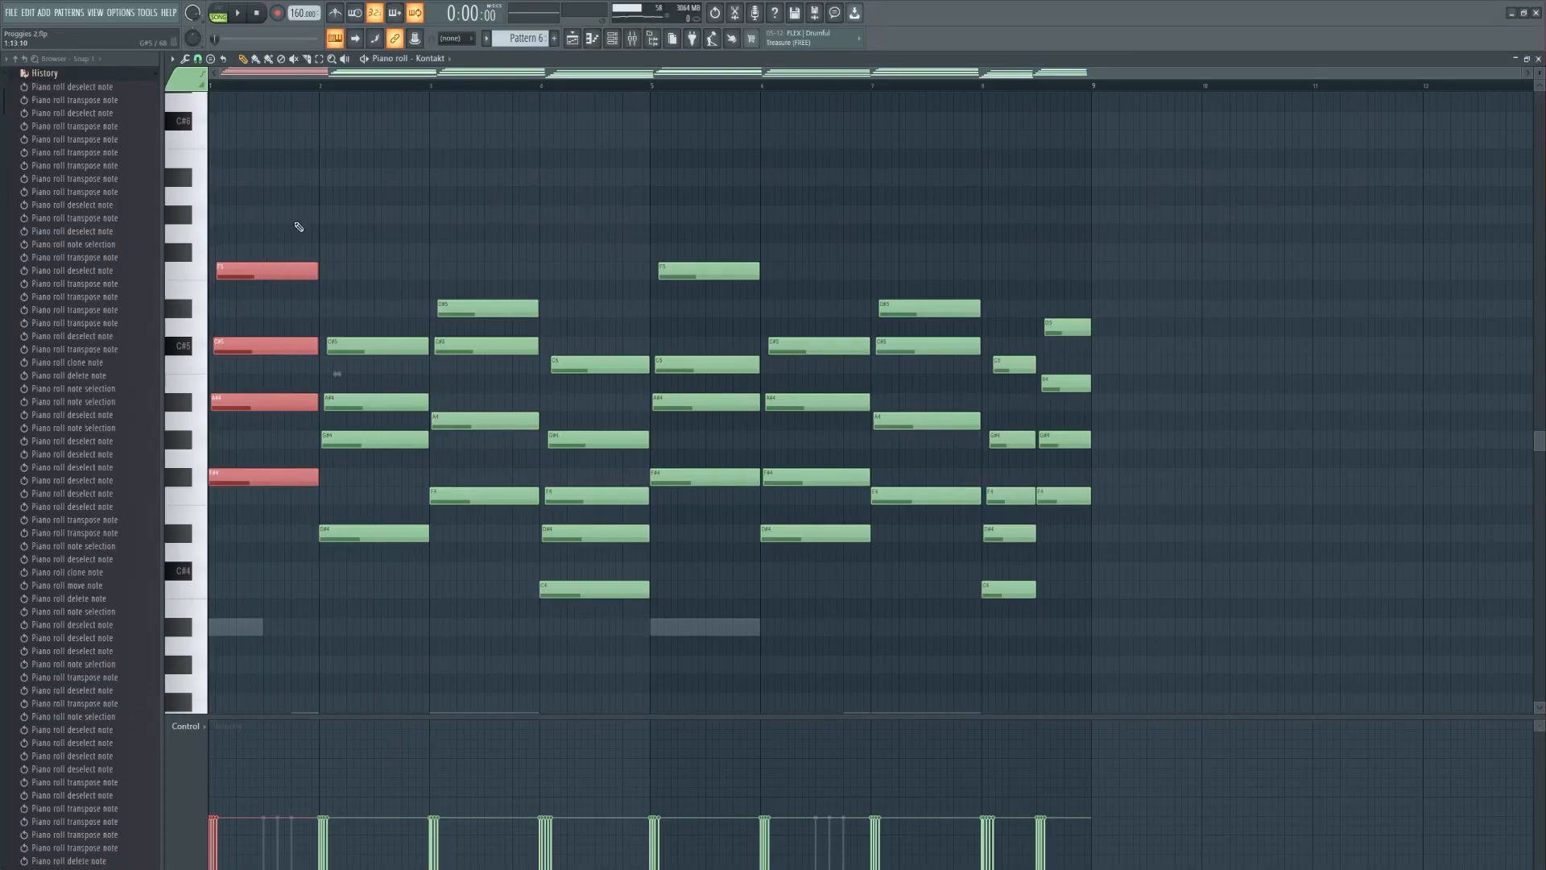
{"action": "left_click_drag", "start_coordinate": [370, 604], "coordinate": [390, 311]}
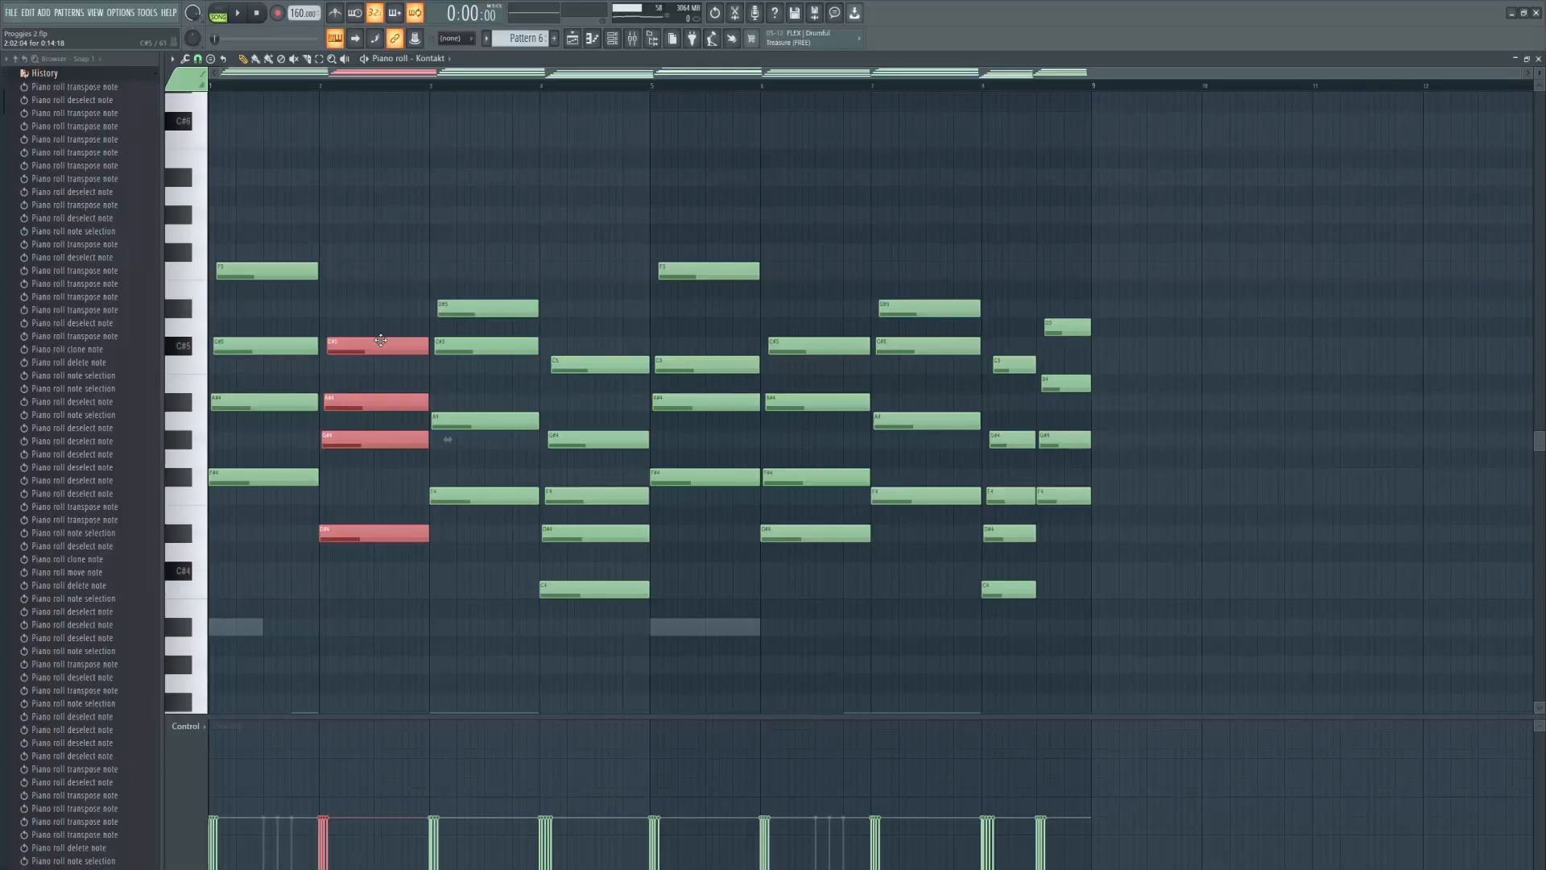
{"action": "left_click_drag", "start_coordinate": [481, 233], "coordinate": [497, 530]}
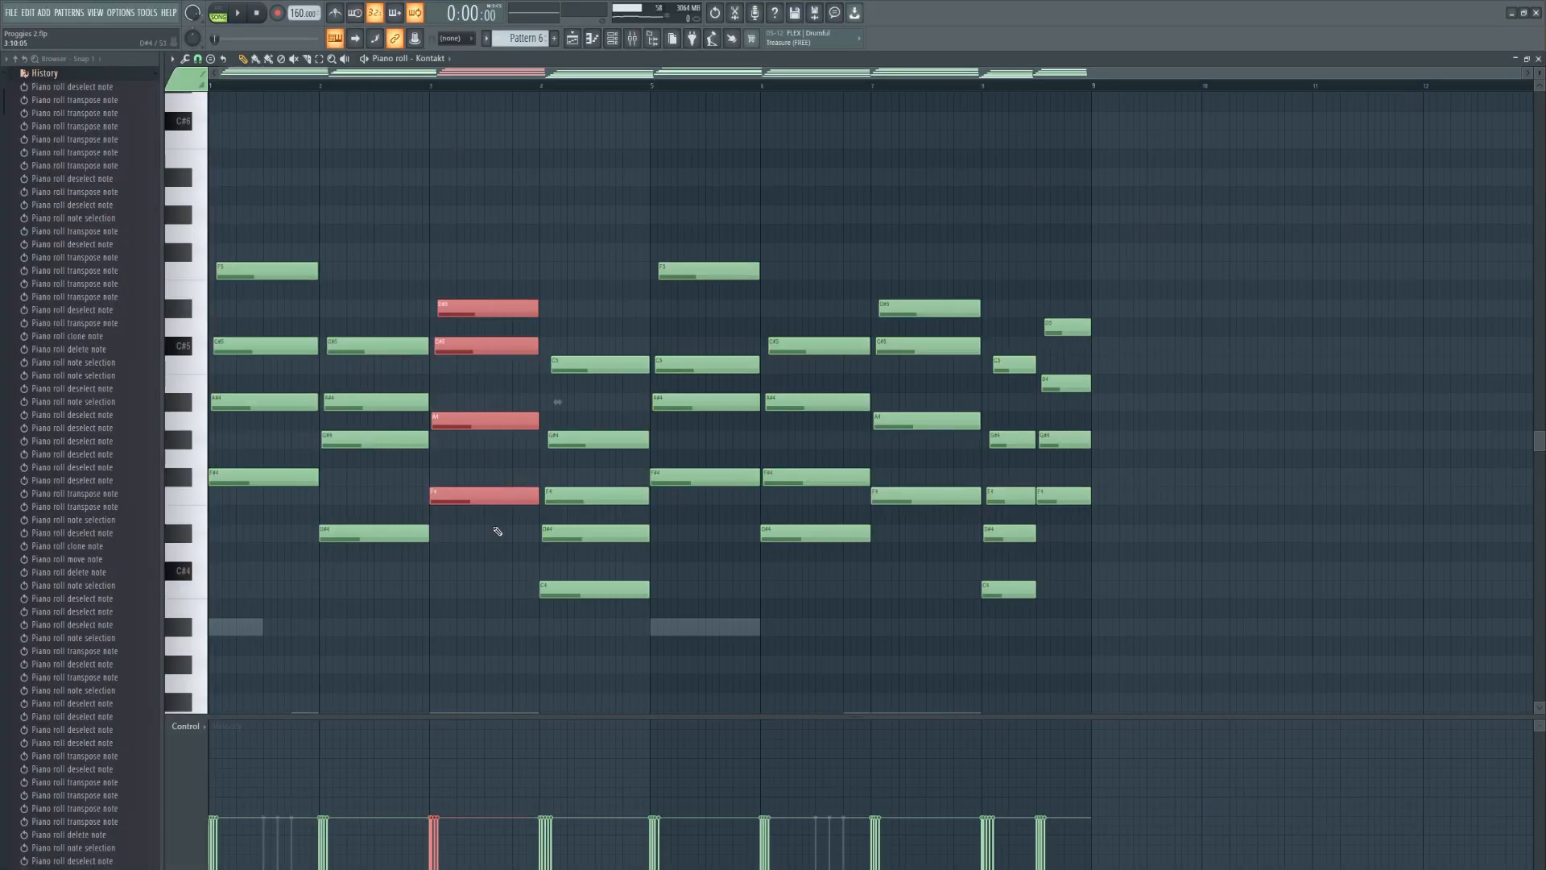
{"action": "left_click", "coordinate": [520, 107]}
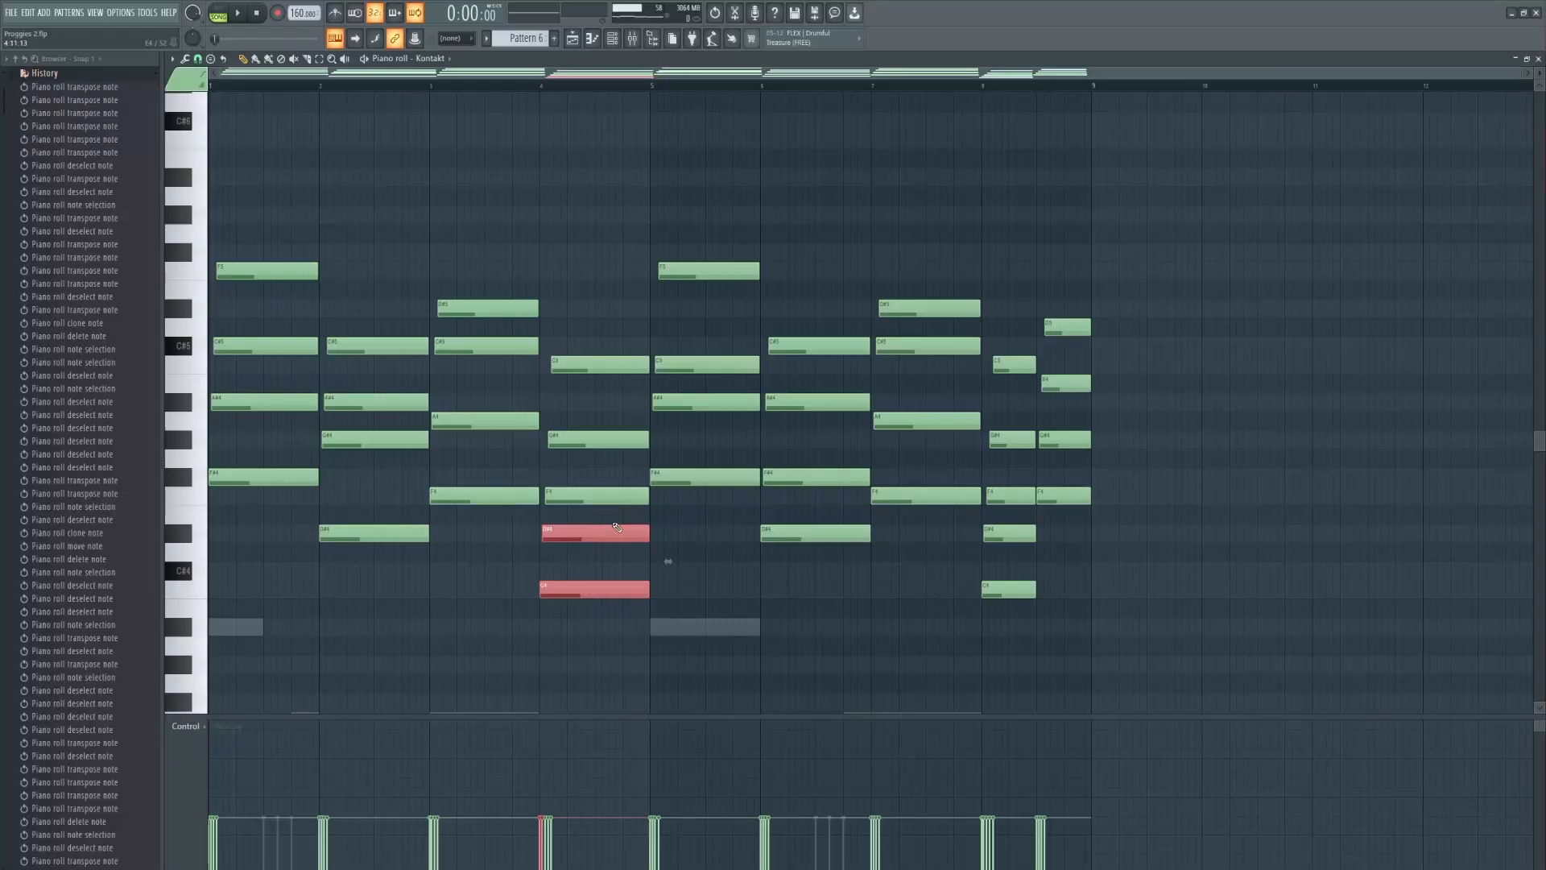
Step: Try the two lowest notes of Pattern 6's bar 4 chord an octave higher and return them to their original octave
{"action": "key", "text": "ctrl+Up"}
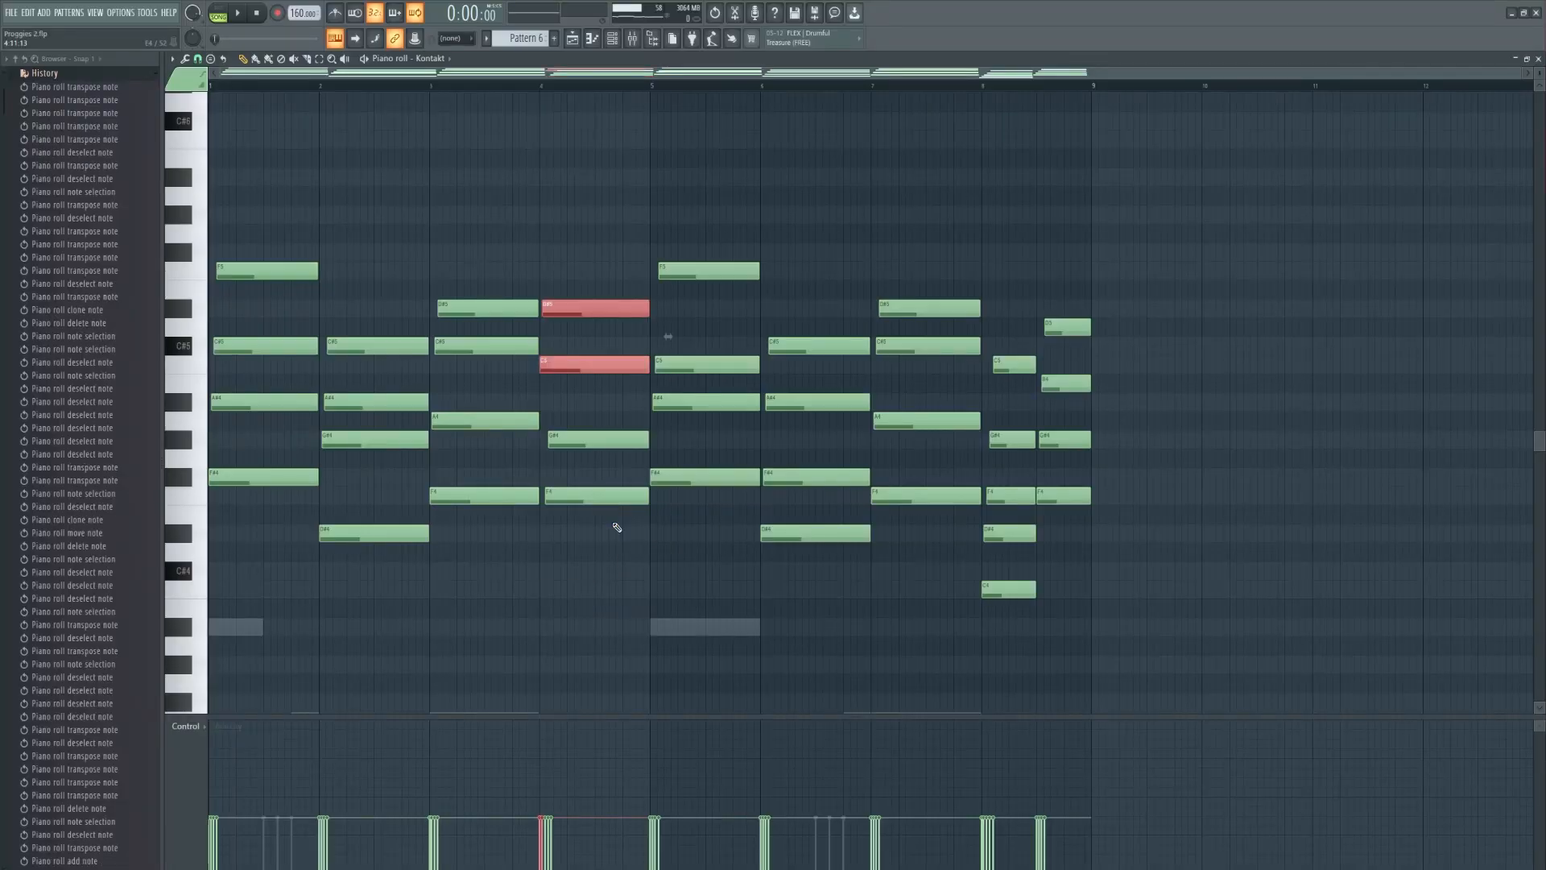
{"action": "key", "text": "ctrl+Down"}
{"action": "left_click_drag", "start_coordinate": [290, 503], "coordinate": [501, 245]}
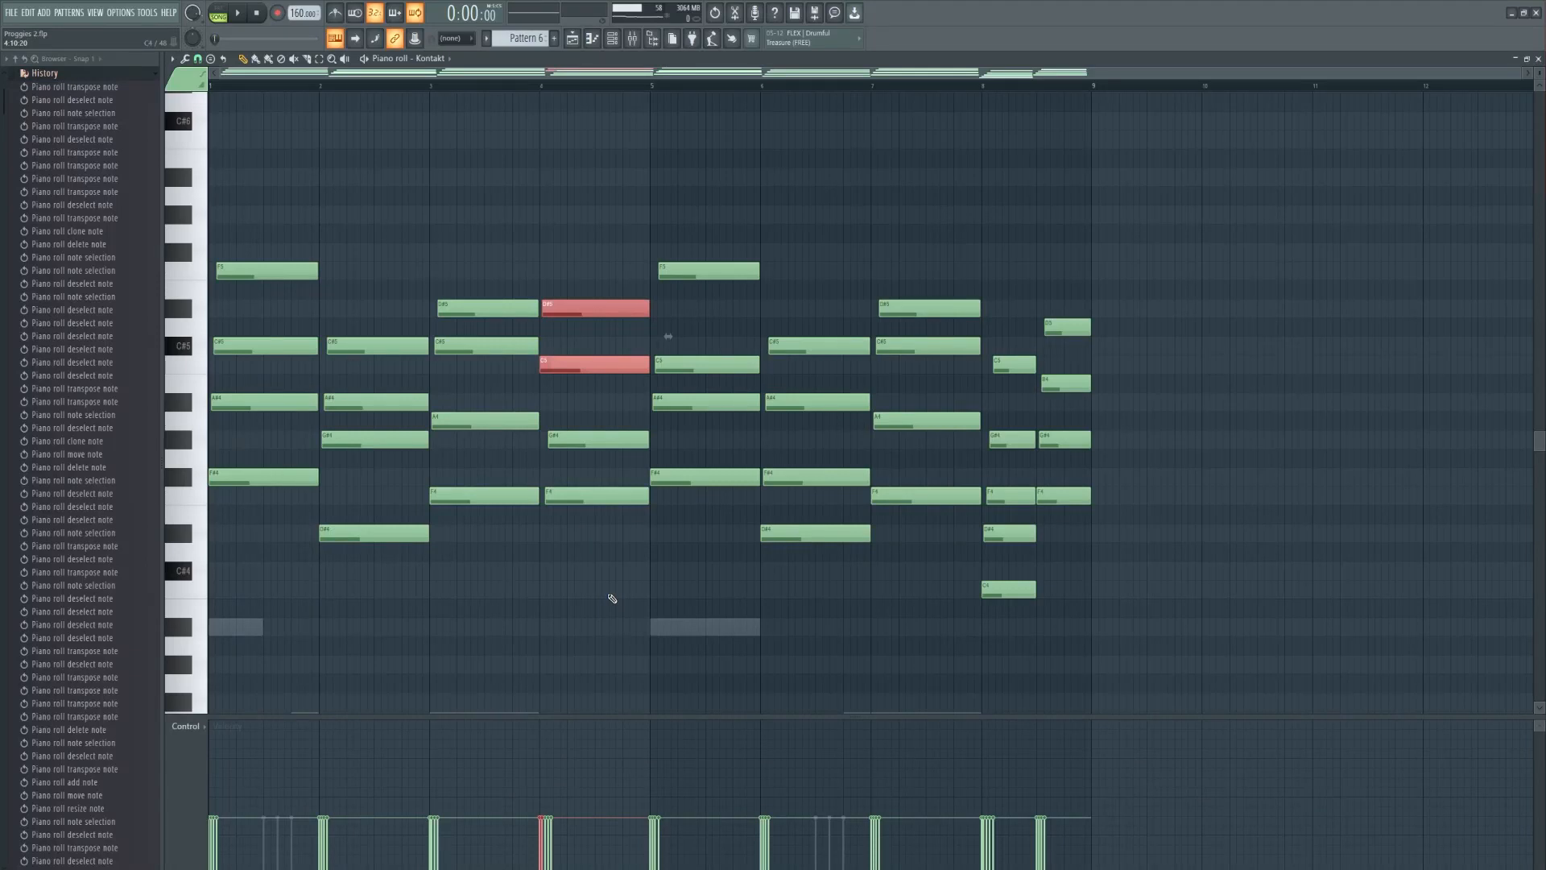
{"action": "key", "text": "ctrl+z"}
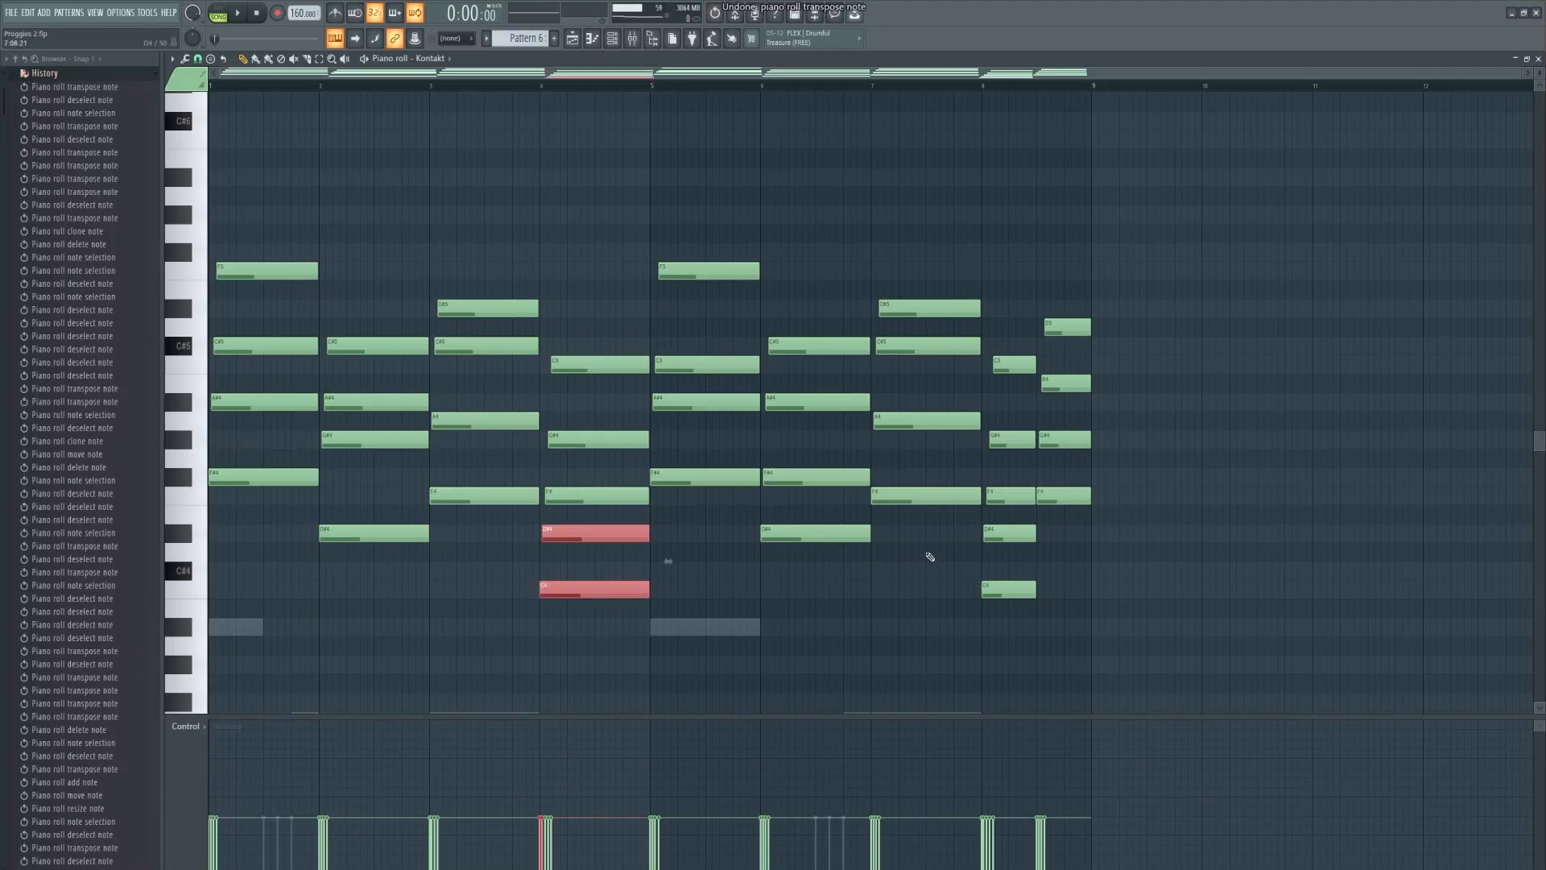
Step: Select bars 1 to 4 and bars 5 to 8 of Pattern 6, plus the low notes and last chord of bar 8, to compare them
{"action": "left_click_drag", "start_coordinate": [1075, 634], "coordinate": [1017, 284]}
{"action": "left_click_drag", "start_coordinate": [255, 225], "coordinate": [610, 636]}
{"action": "left_click_drag", "start_coordinate": [698, 209], "coordinate": [1076, 621]}
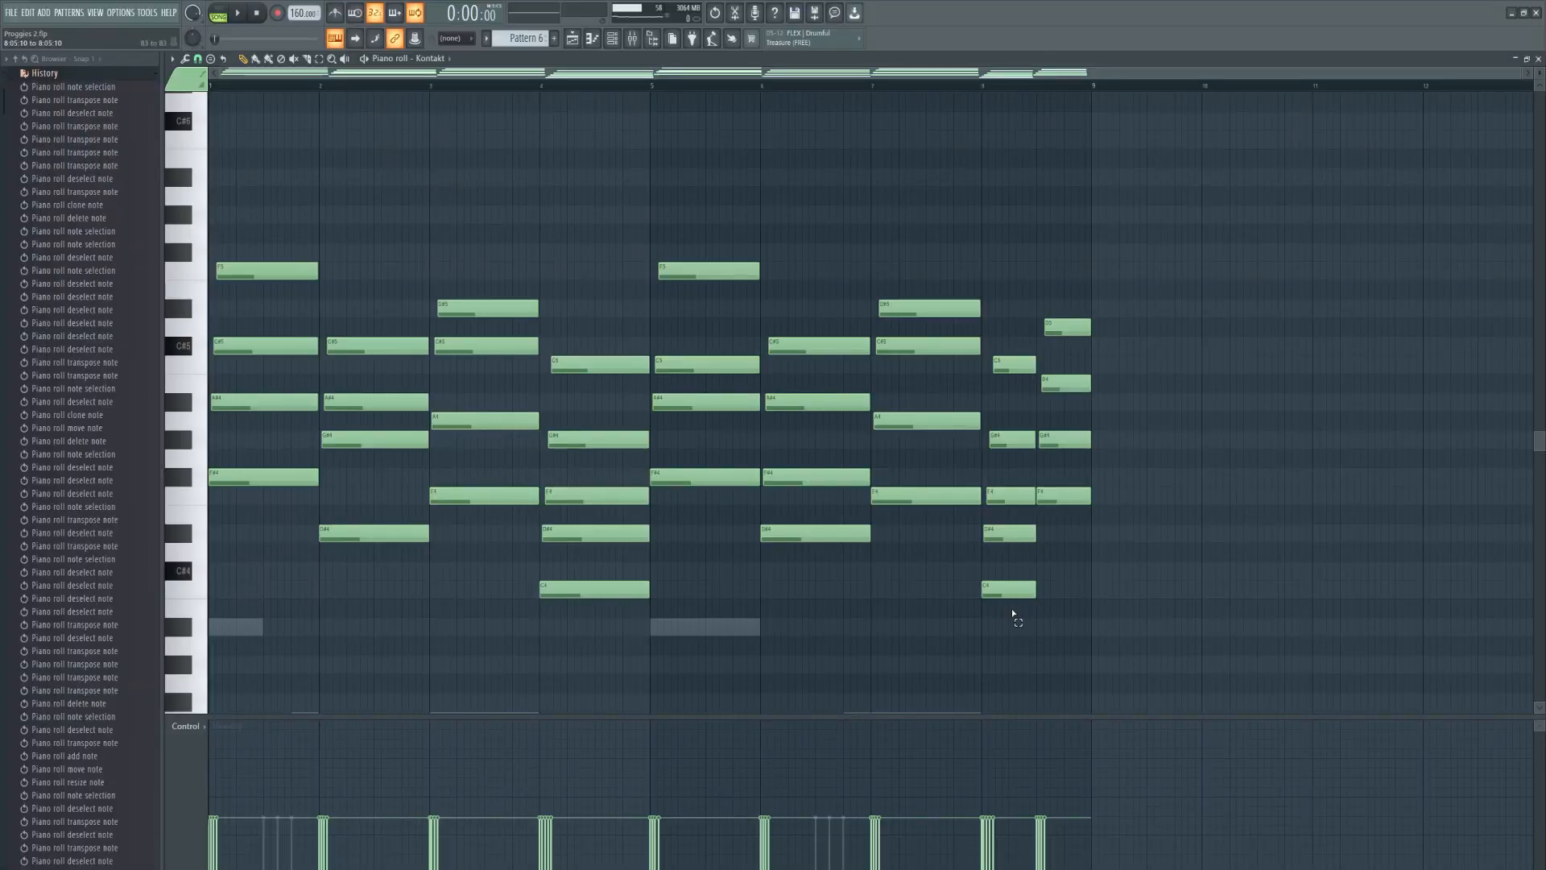
{"action": "left_click_drag", "start_coordinate": [1012, 611], "coordinate": [1013, 533]}
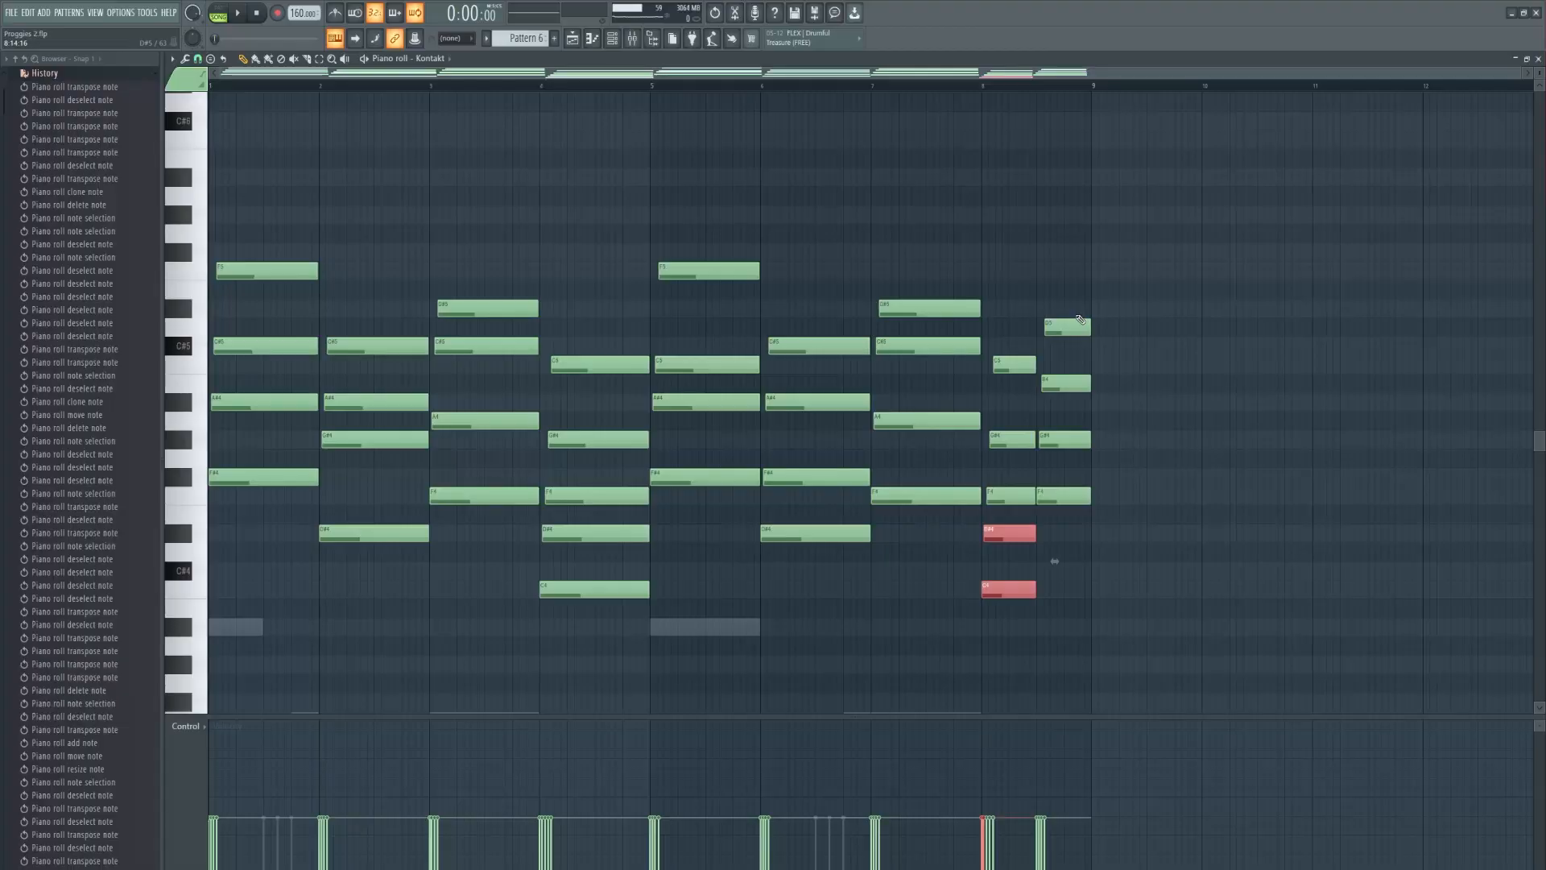
{"action": "left_click_drag", "start_coordinate": [1070, 303], "coordinate": [1071, 568]}
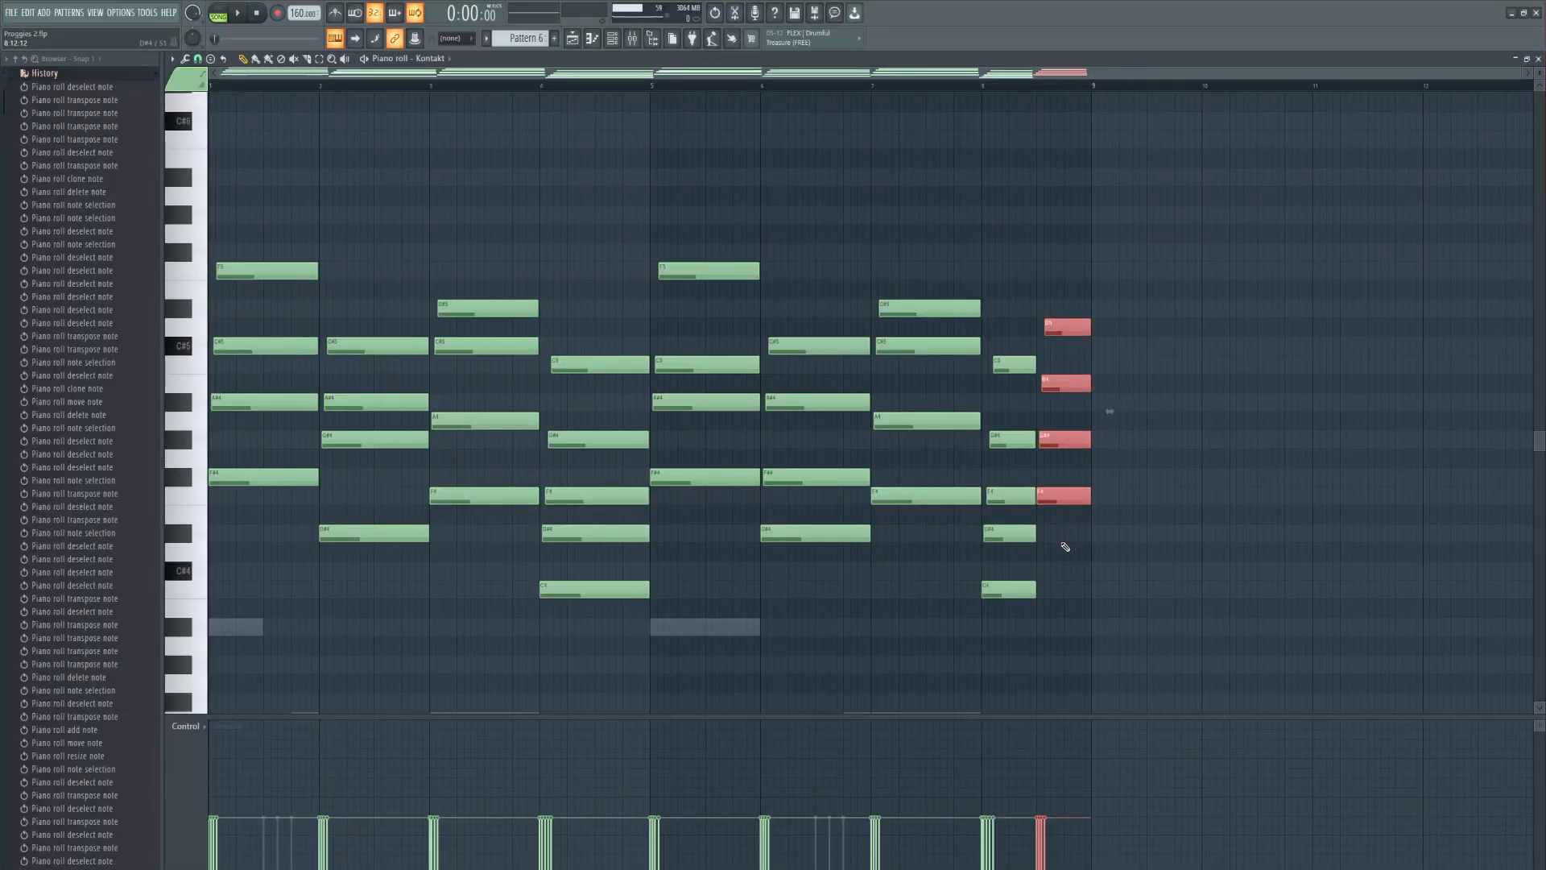
Step: Play the arrangement with Pattern 6 in the Playlist and unmute tracks 8 to 13 one after another
{"action": "key", "text": "F5"}
{"action": "key", "text": "space"}
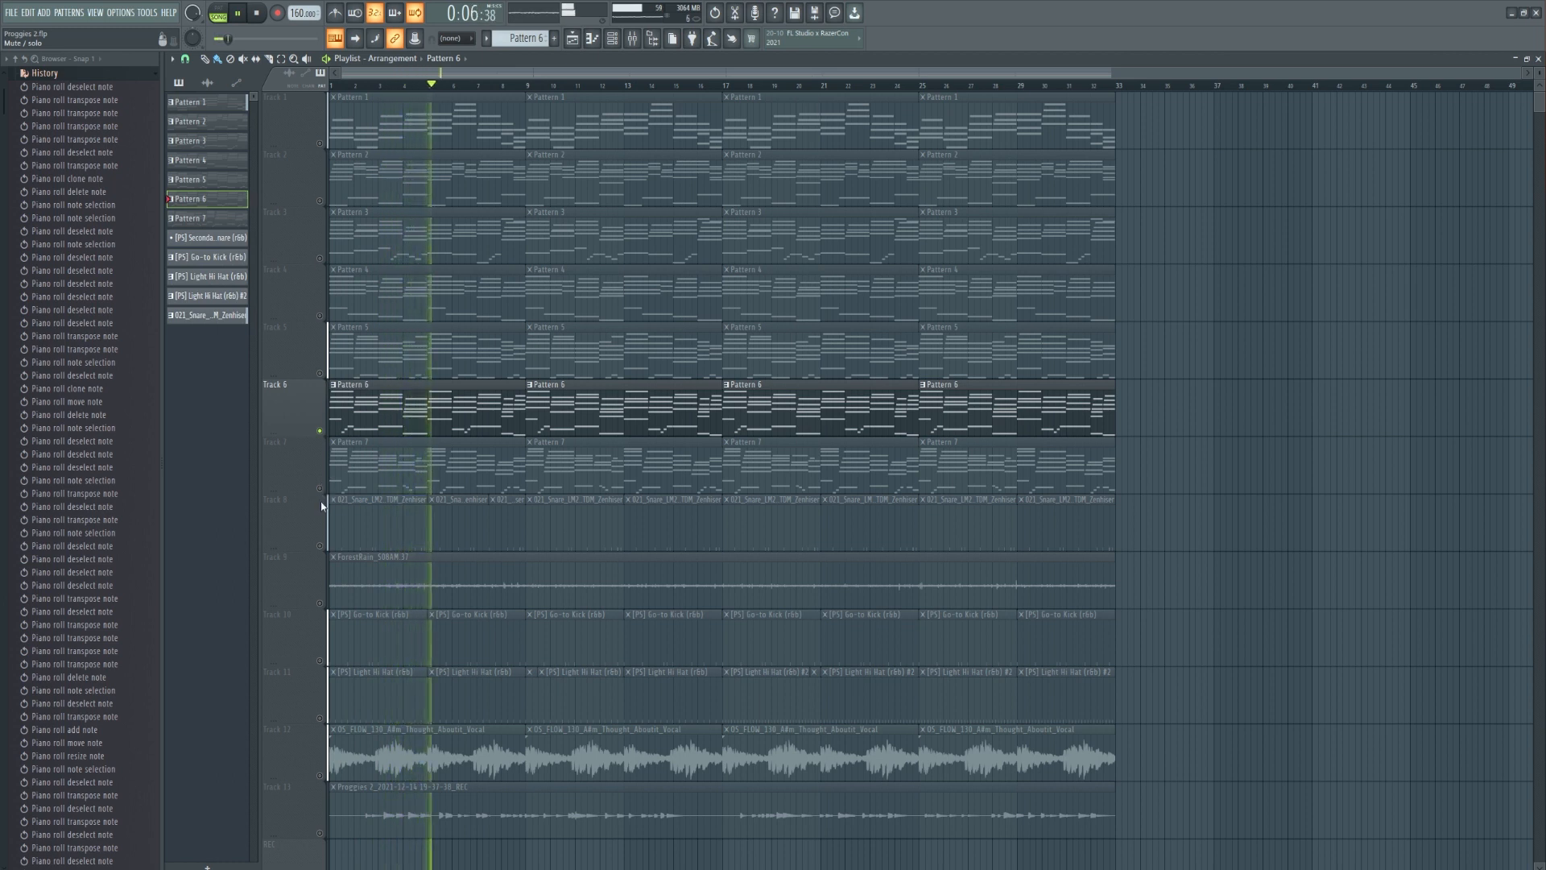
{"action": "left_click", "coordinate": [319, 546]}
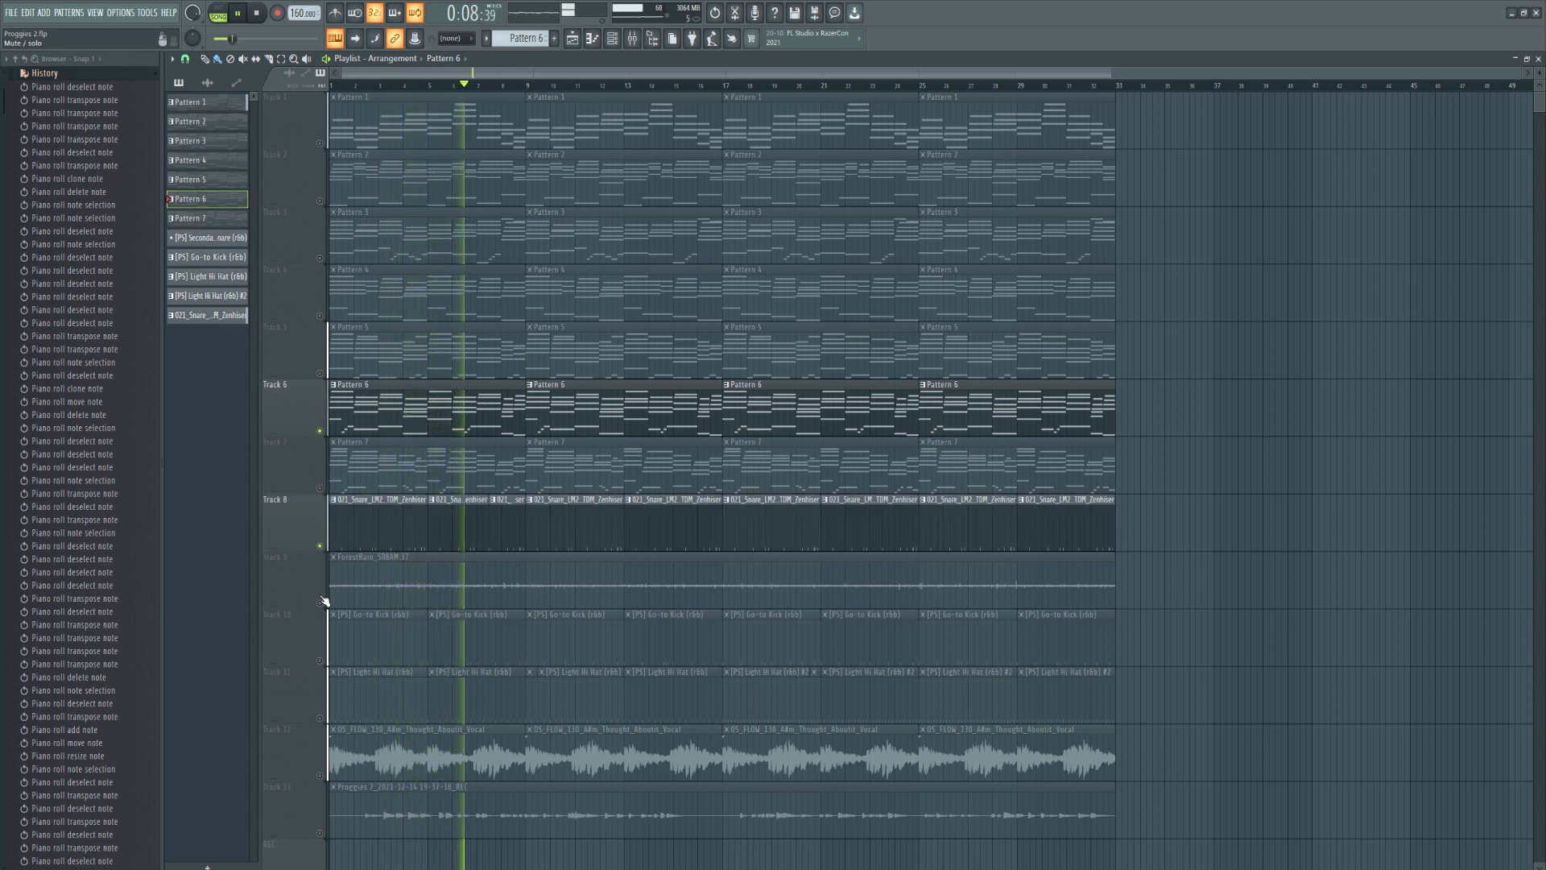
{"action": "left_click", "coordinate": [319, 603]}
{"action": "left_click", "coordinate": [319, 660]}
{"action": "left_click", "coordinate": [320, 717]}
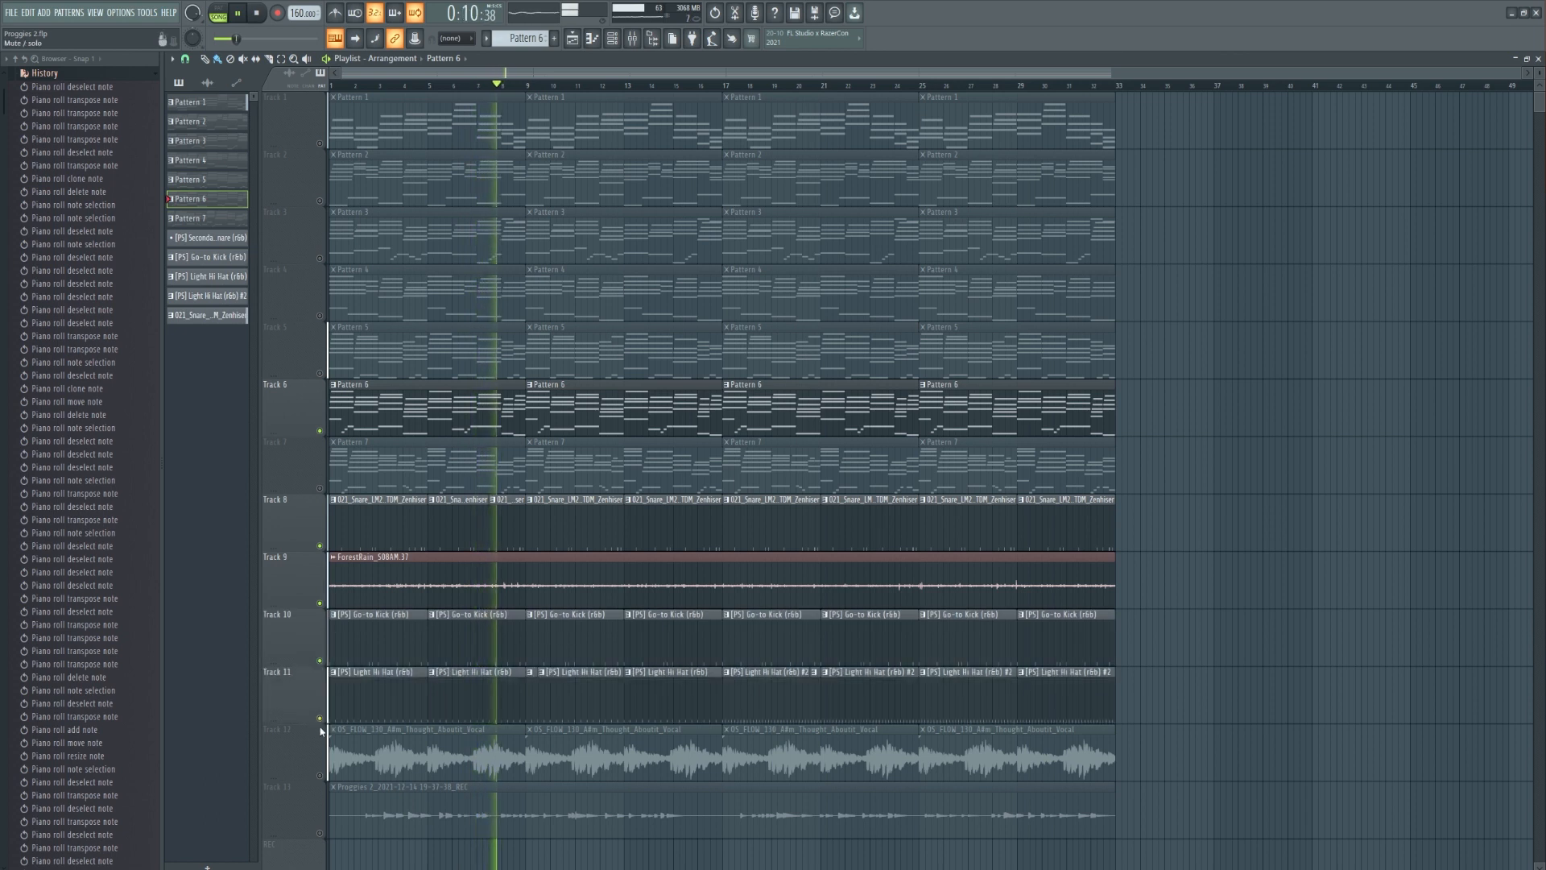
{"action": "left_click", "coordinate": [320, 775]}
{"action": "left_click", "coordinate": [319, 829]}
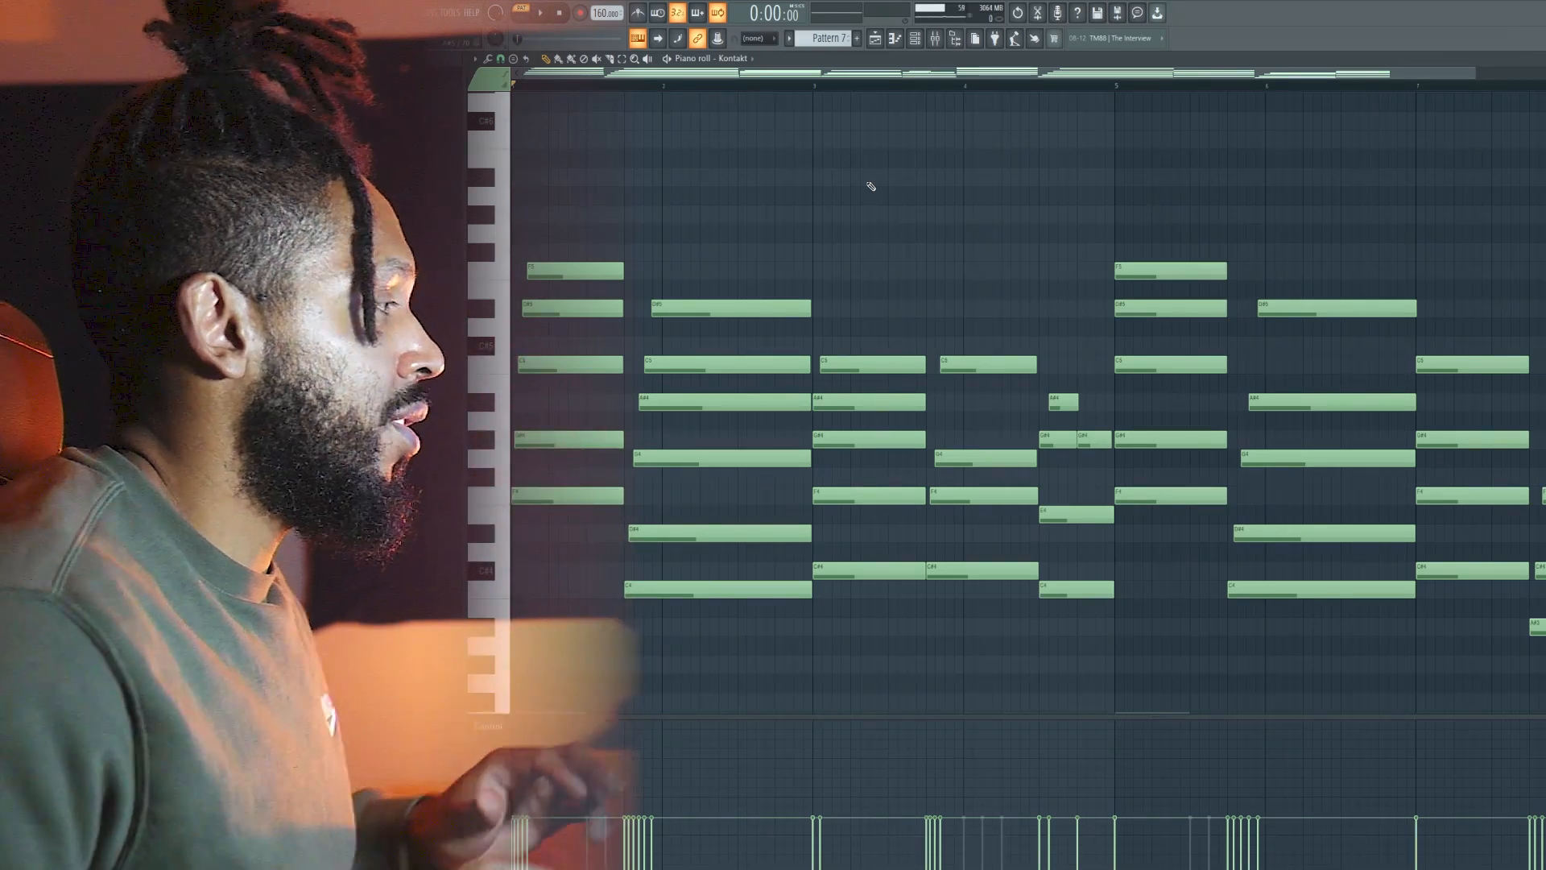
Step: Select the first two chords of Pattern 7 and the four lower notes of its bar 3 chord in turn to examine their voicings
{"action": "left_click_drag", "start_coordinate": [533, 538], "coordinate": [624, 206]}
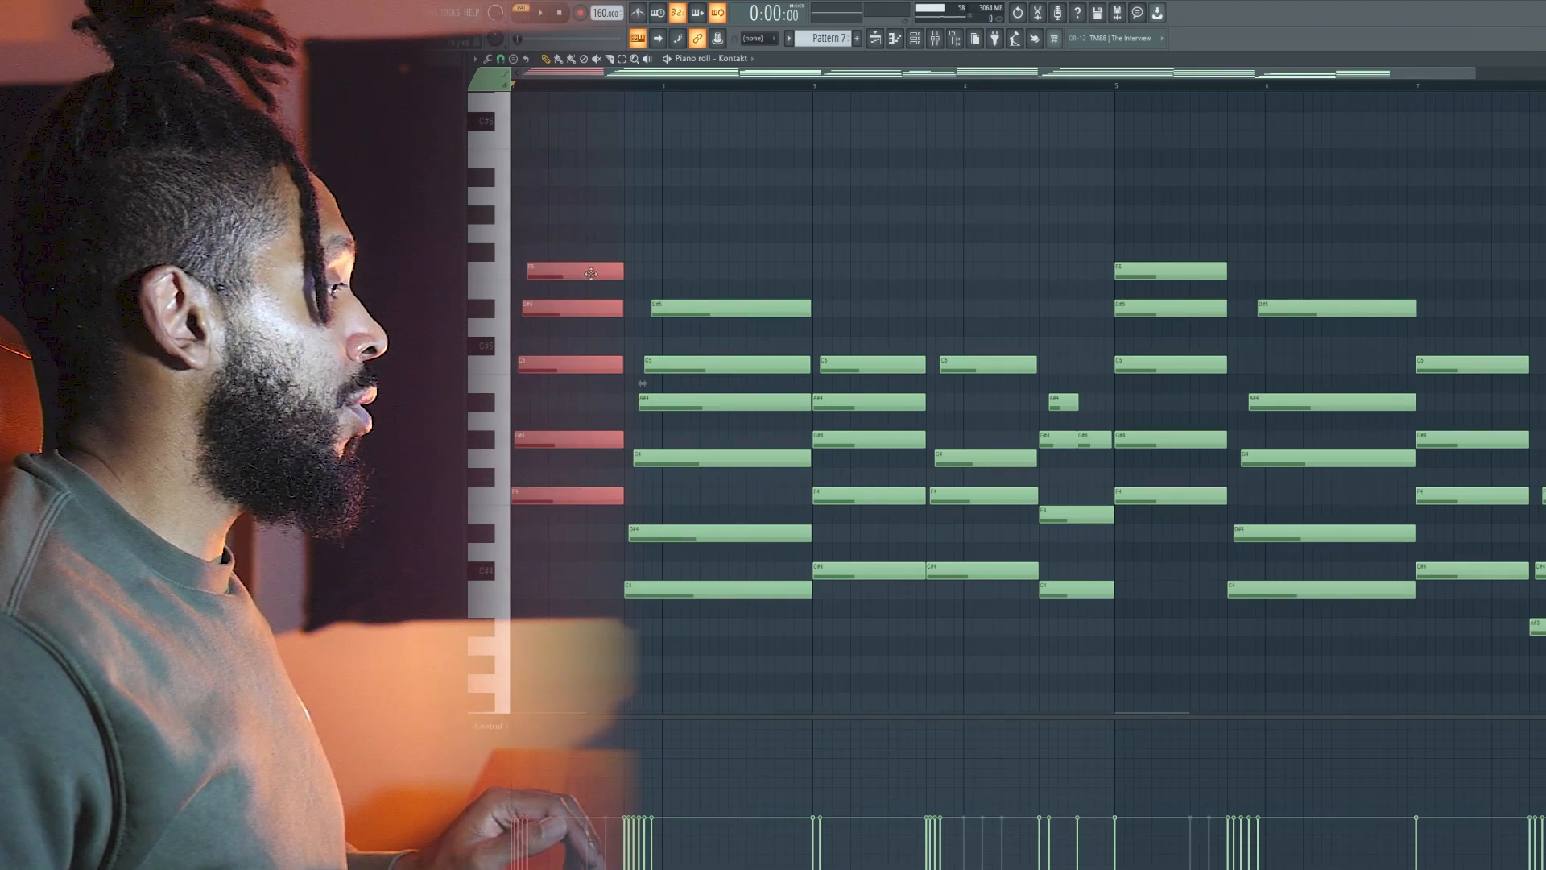
{"action": "left_click_drag", "start_coordinate": [779, 207], "coordinate": [721, 647]}
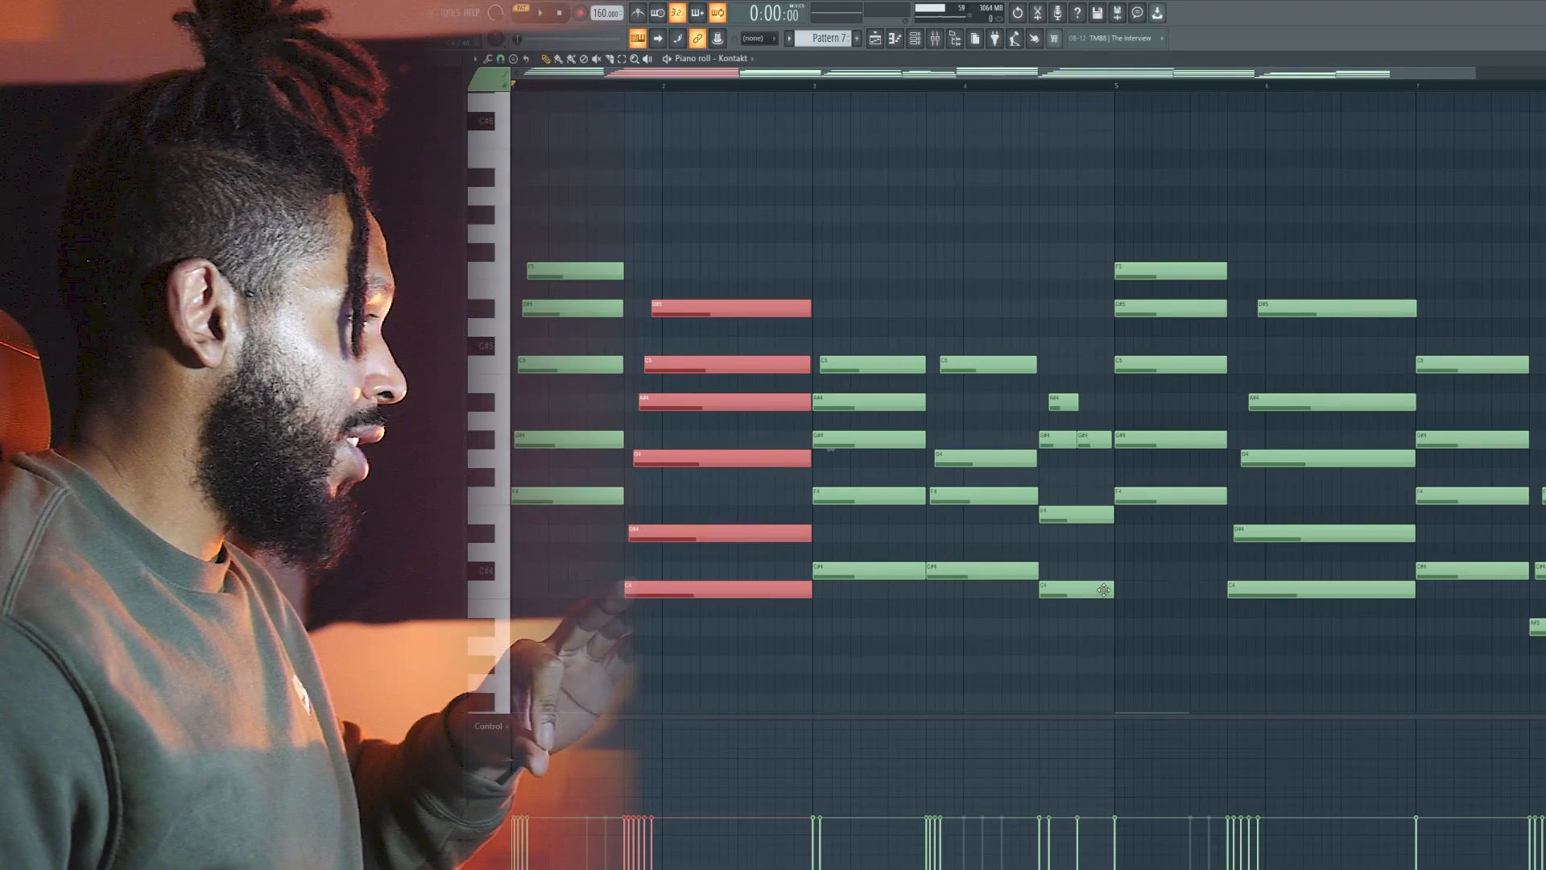
{"action": "left_click_drag", "start_coordinate": [763, 655], "coordinate": [761, 239]}
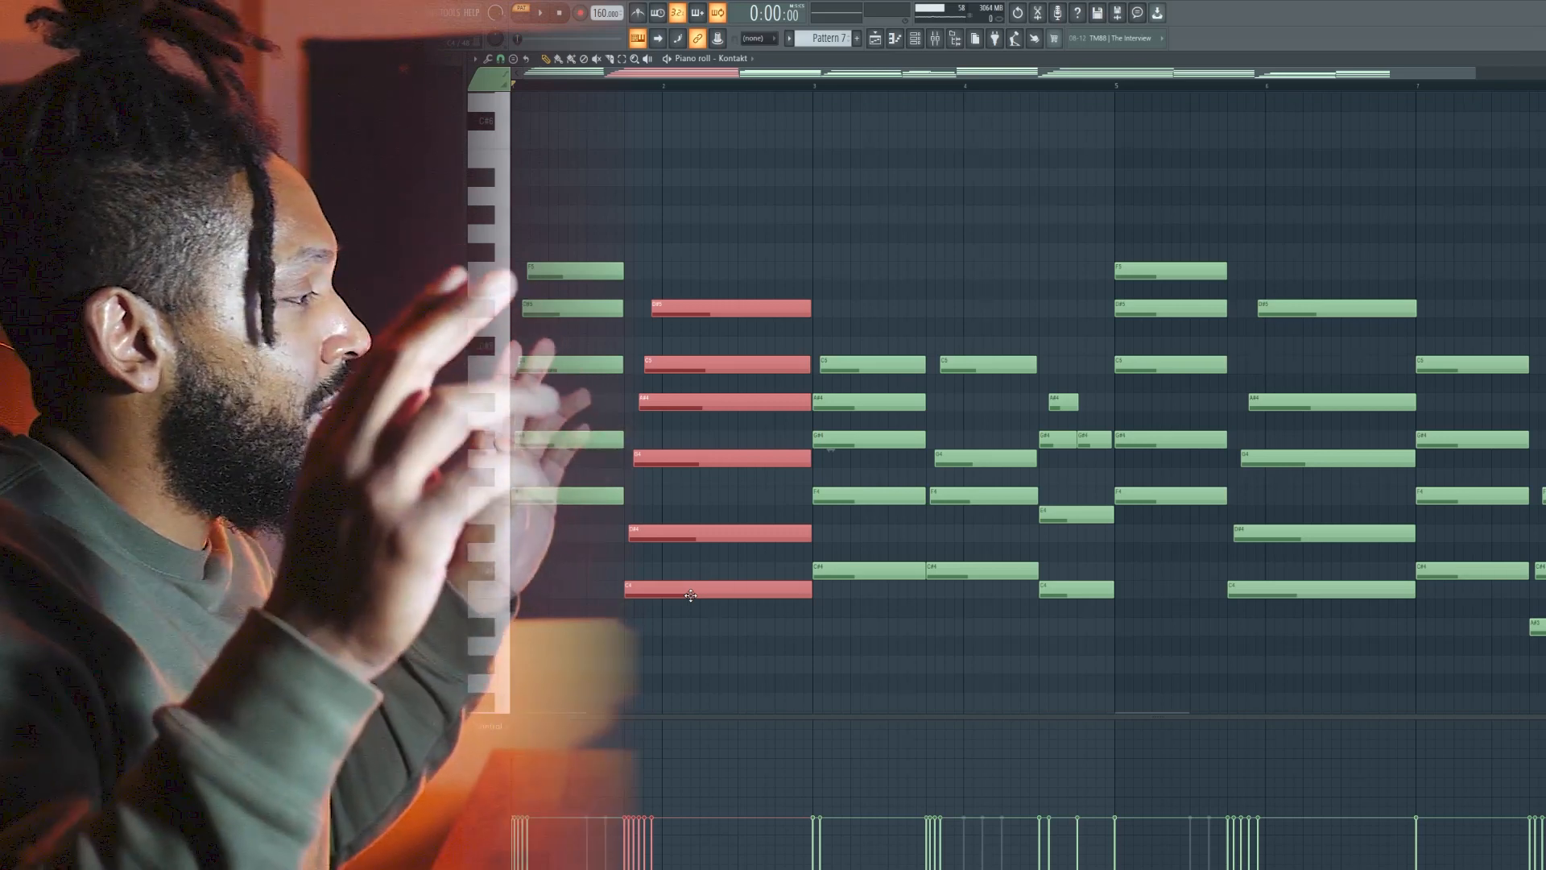
{"action": "left_click_drag", "start_coordinate": [861, 599], "coordinate": [877, 407]}
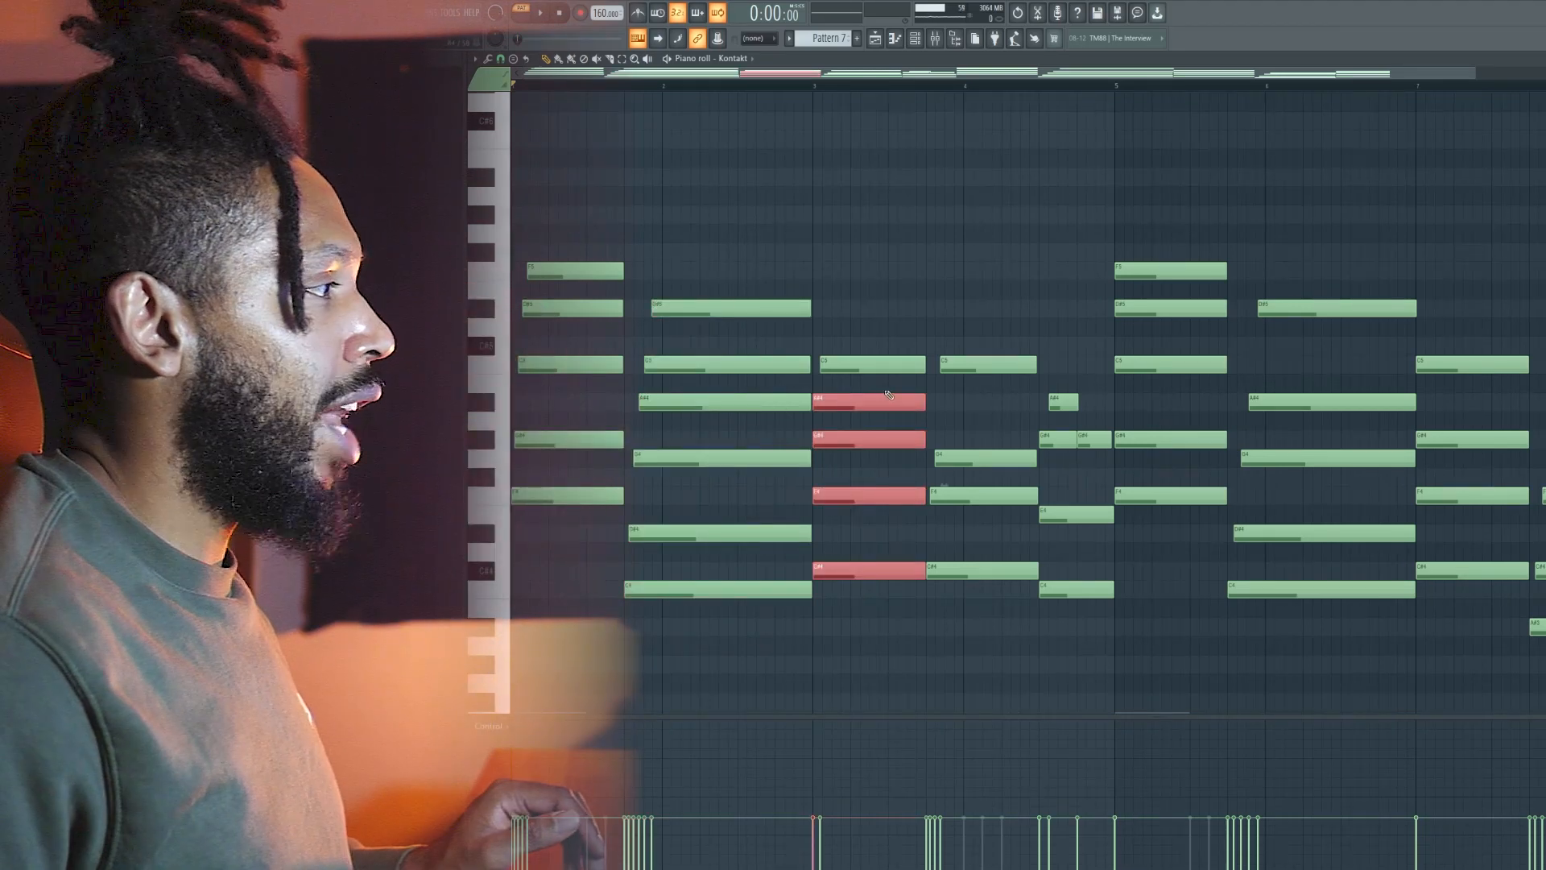
Step: Try the A# note of Pattern 7's bar 3 chord an octave lower and return it to its original octave
{"action": "left_click", "coordinate": [887, 399]}
{"action": "key", "text": "ctrl+Down"}
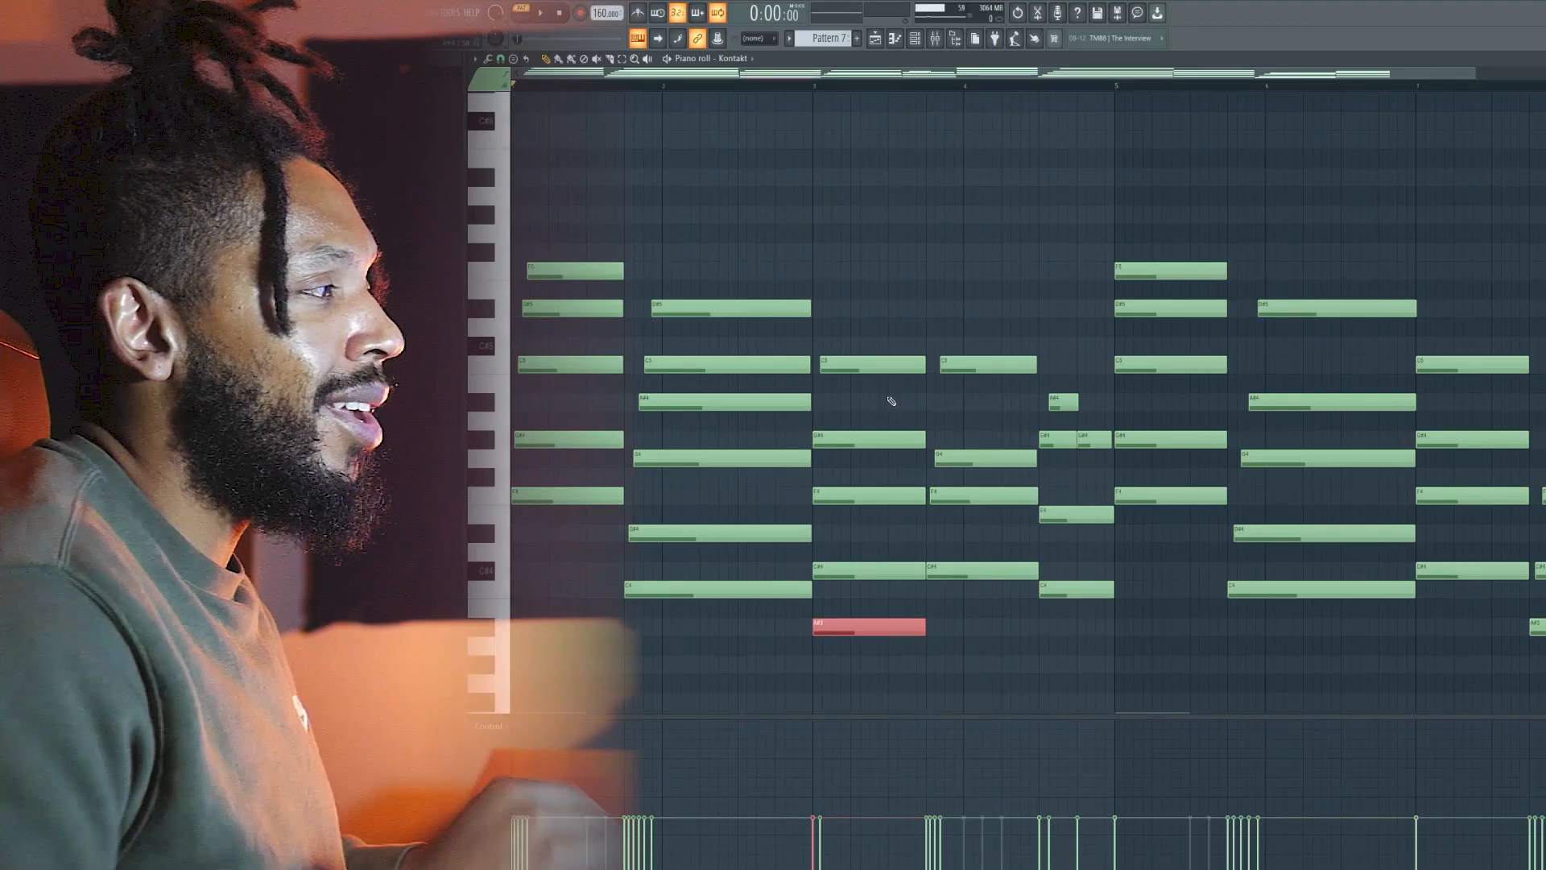
{"action": "left_click_drag", "start_coordinate": [870, 538], "coordinate": [885, 348]}
{"action": "left_click", "coordinate": [881, 629]}
{"action": "key", "text": "ctrl+Up"}
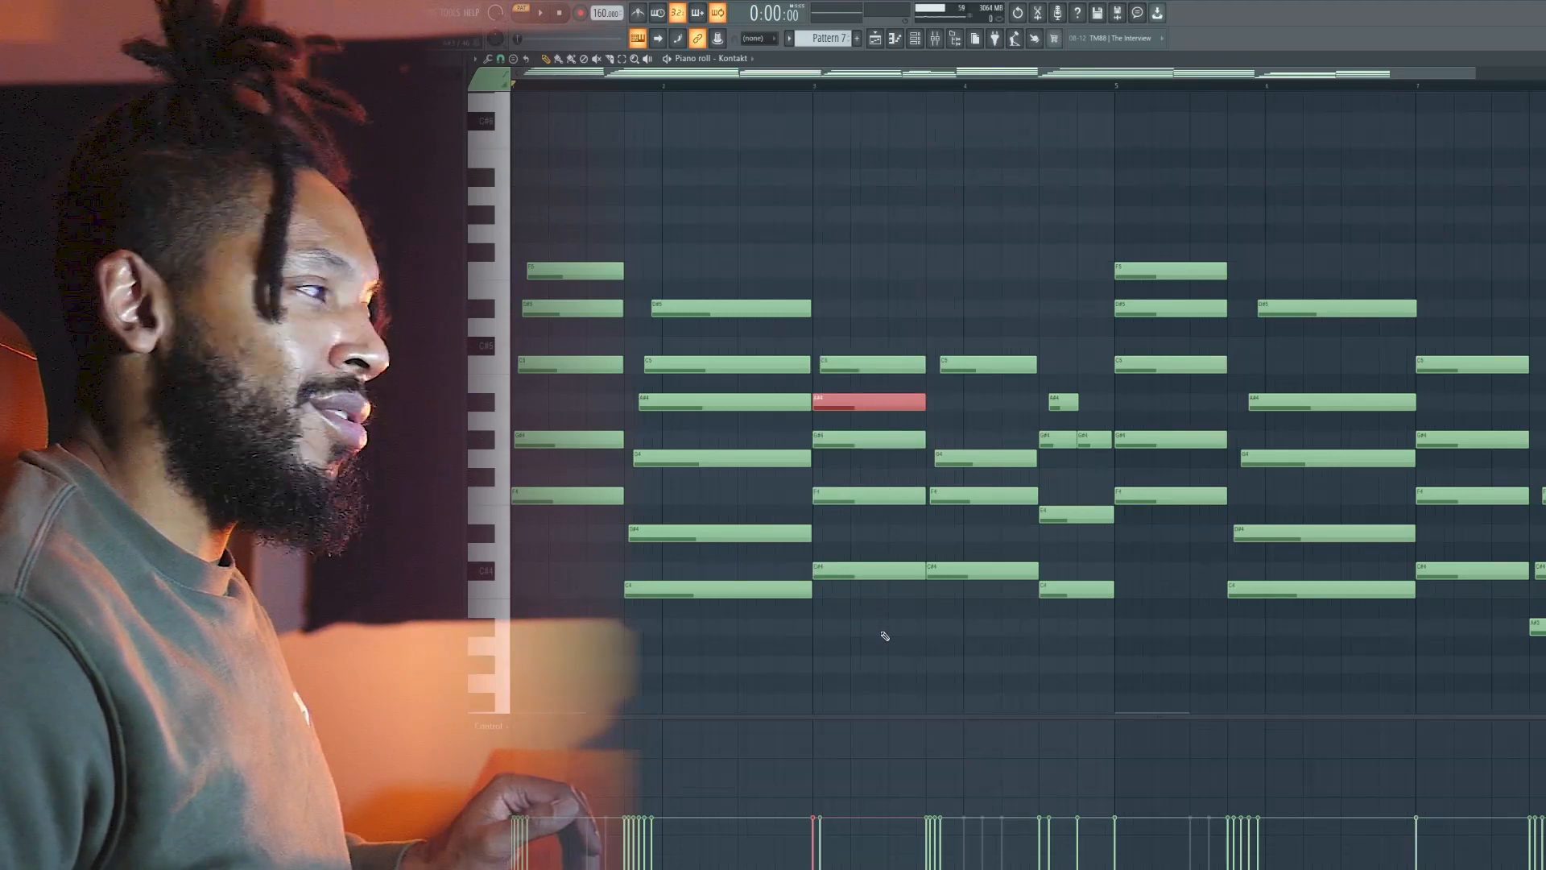
Step: Select Pattern 7's third and fourth chords together, clear the selection, and compare individual notes of the third, fourth and fifth chords
{"action": "left_click_drag", "start_coordinate": [871, 318], "coordinate": [996, 573]}
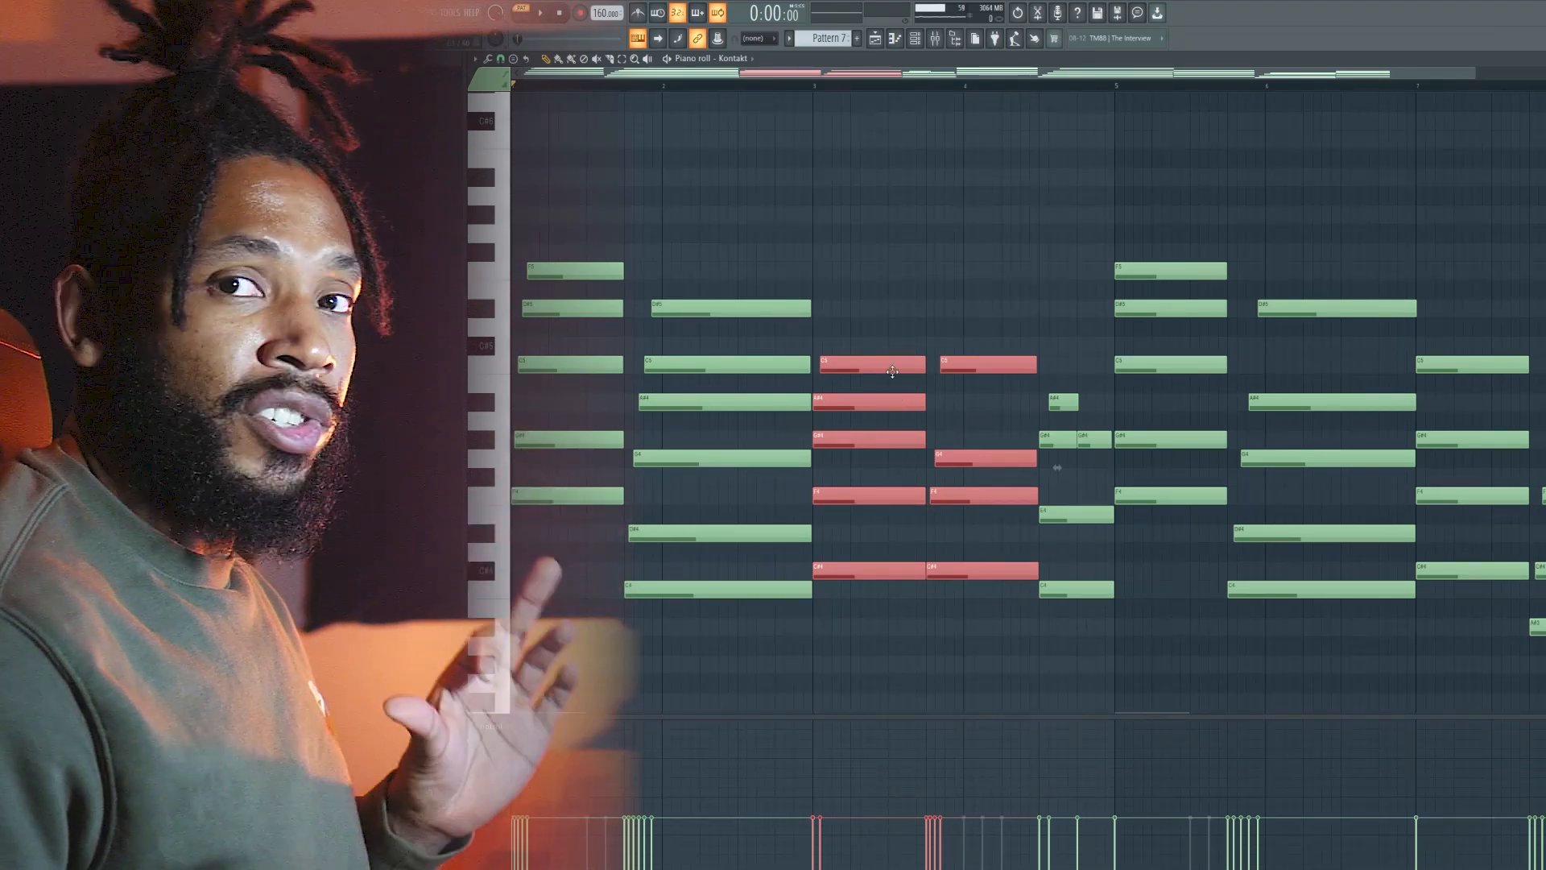
{"action": "key", "text": "ctrl+d"}
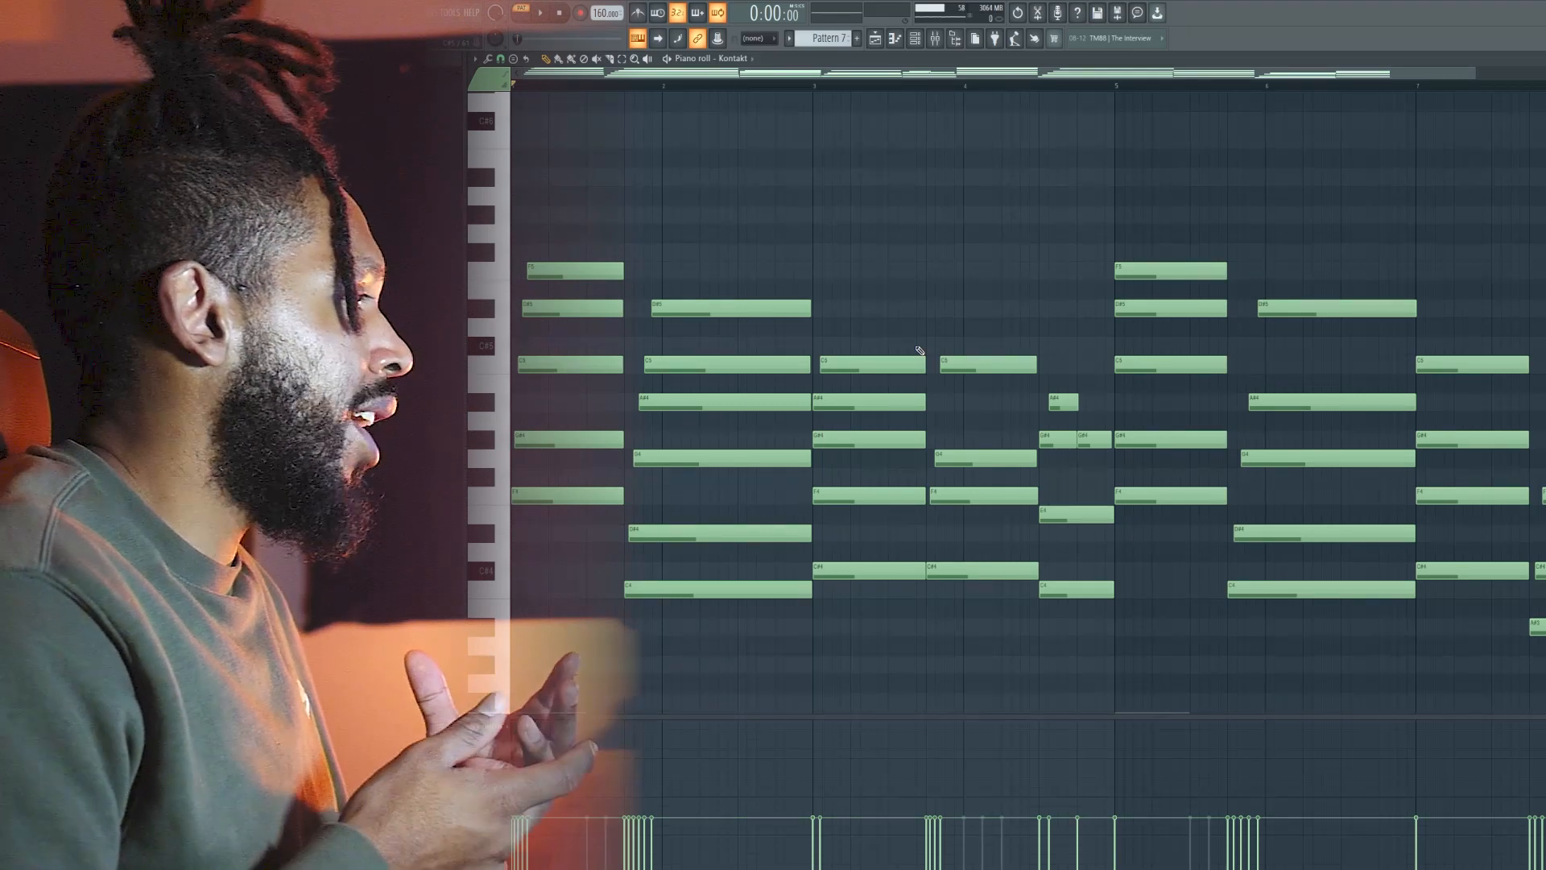
{"action": "left_click_drag", "start_coordinate": [881, 615], "coordinate": [875, 507]}
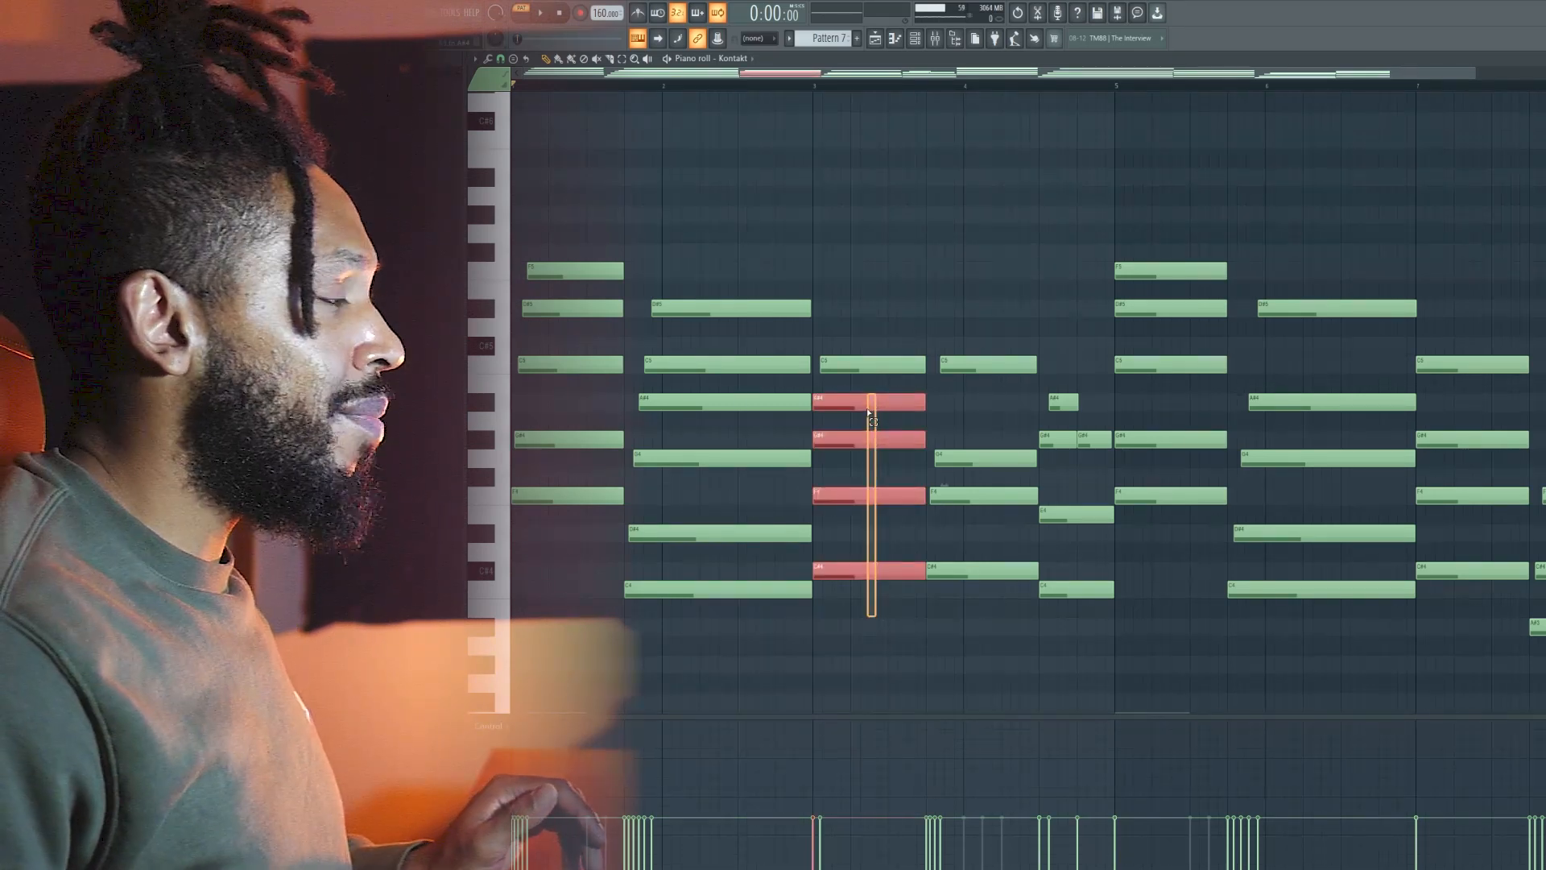
{"action": "left_click", "coordinate": [1009, 438], "text": "ctrl"}
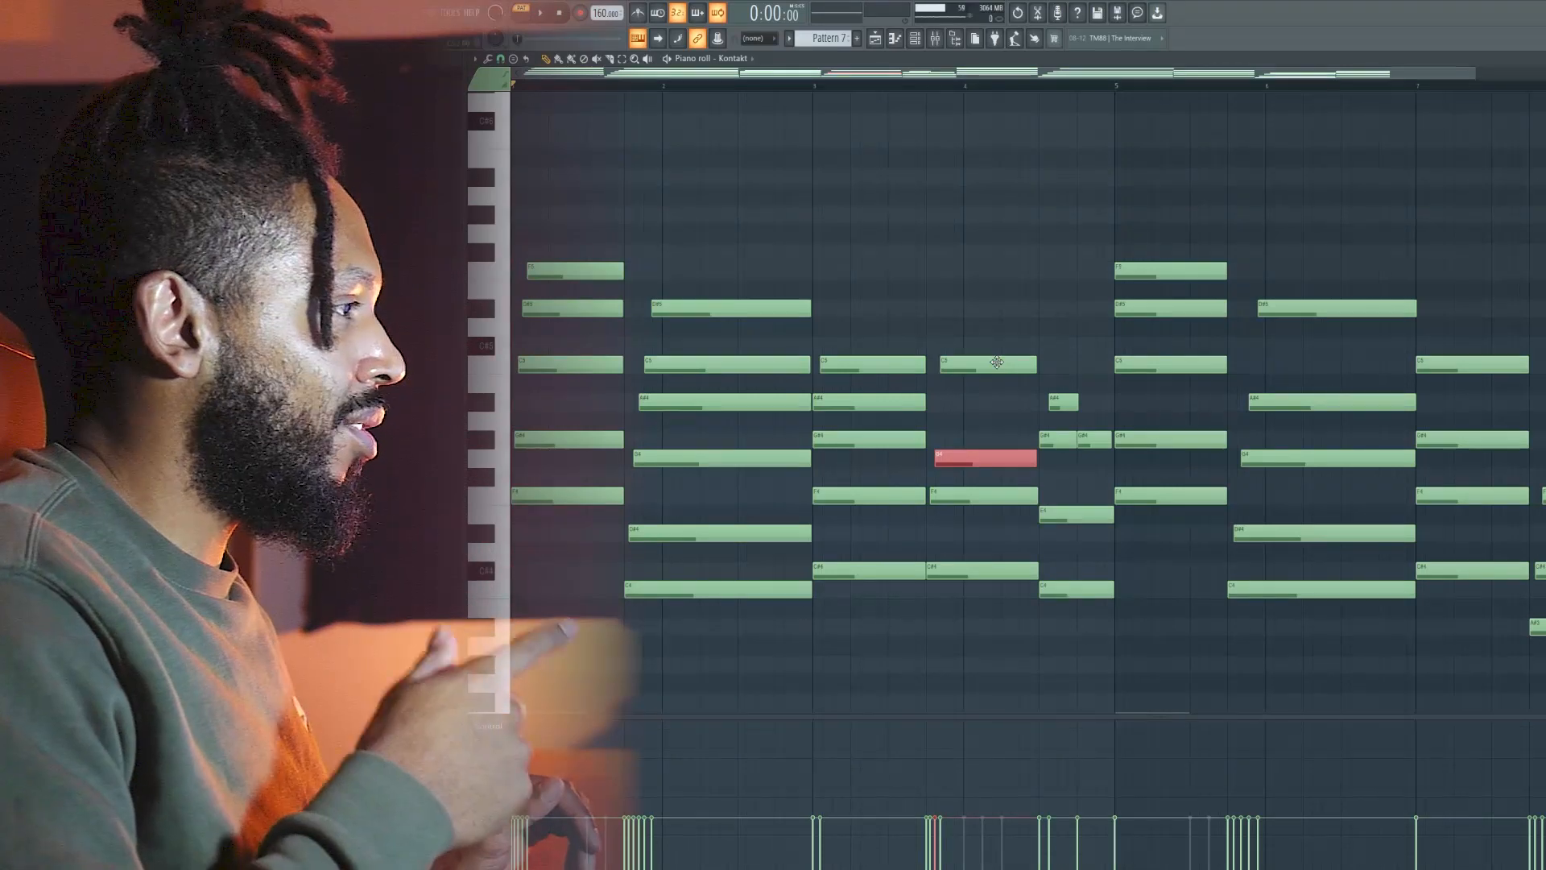
{"action": "left_click_drag", "start_coordinate": [1062, 631], "coordinate": [1072, 451]}
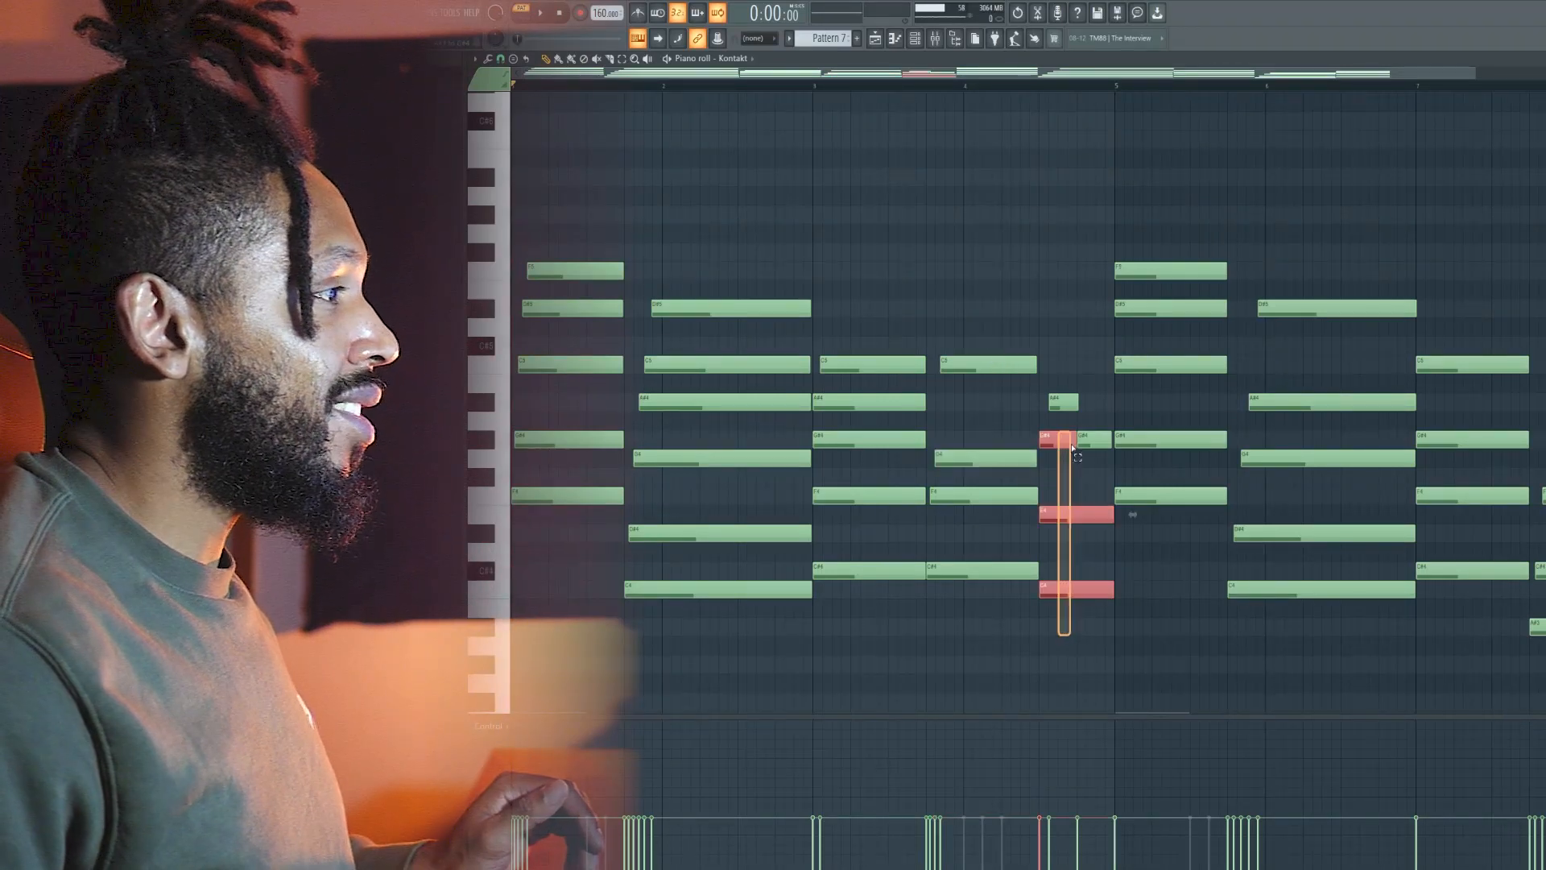